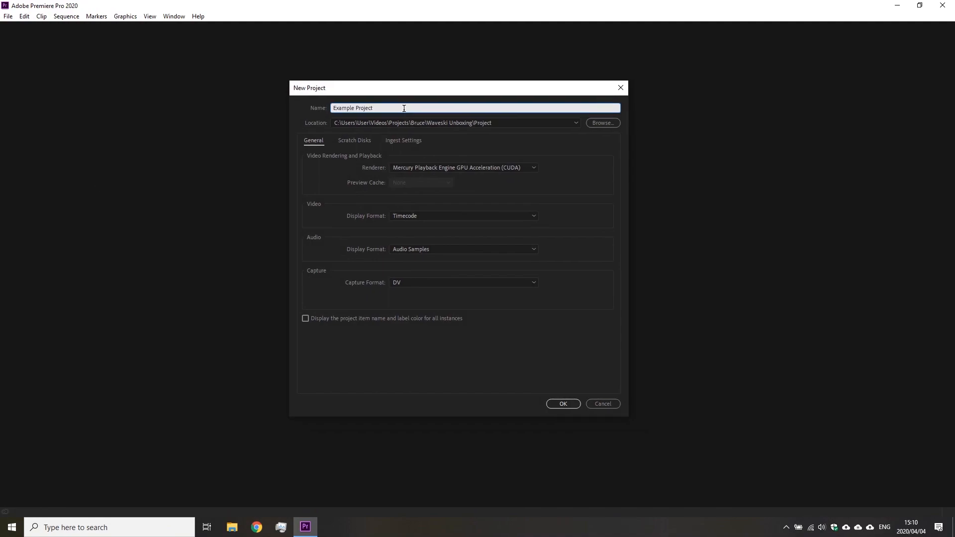
# Step: Create a folder named Project inside Videos\Example Video and set it as the new project's location
pyautogui.click(605, 123)
pyautogui.hotkey('ctrl', 'shift', 'n')
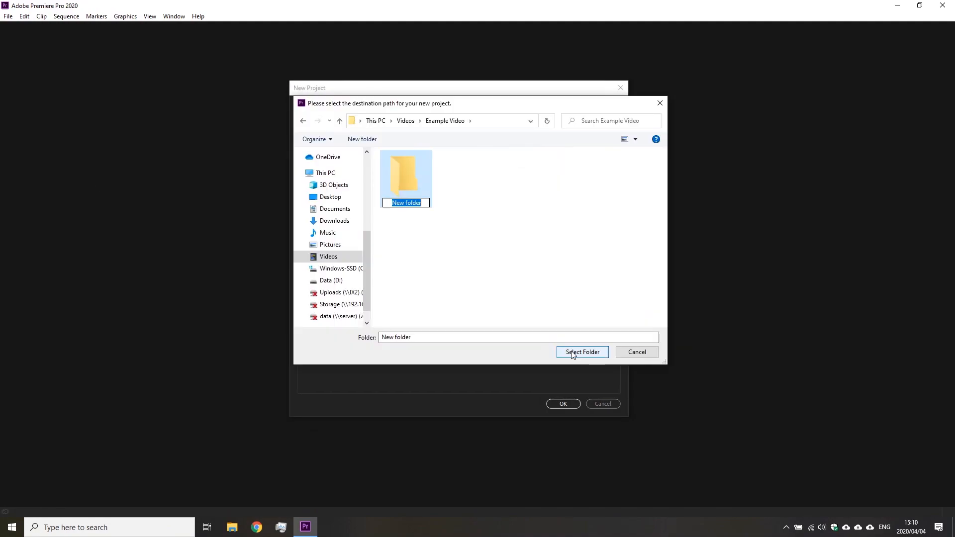
pyautogui.write('Project')
pyautogui.press('Return')
pyautogui.doubleClick(399, 177)
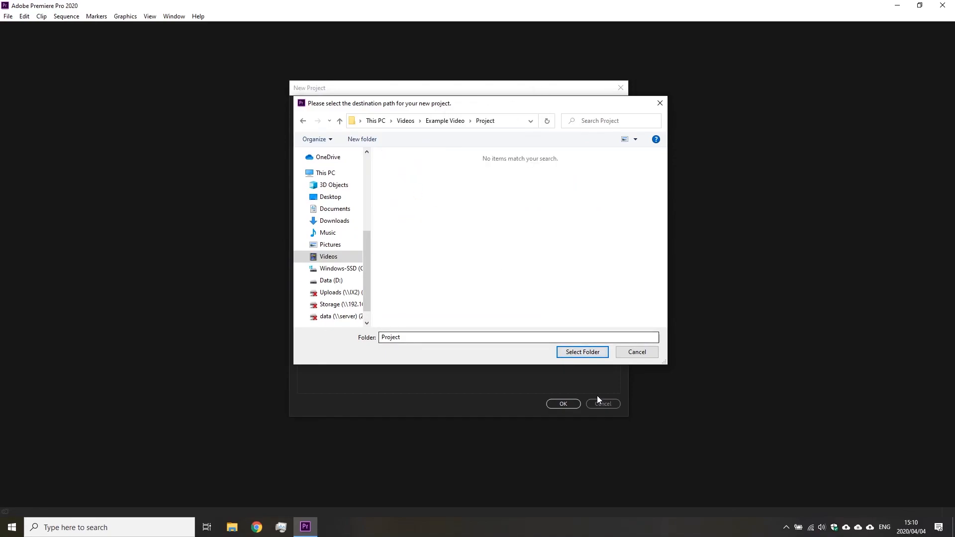
pyautogui.click(581, 352)
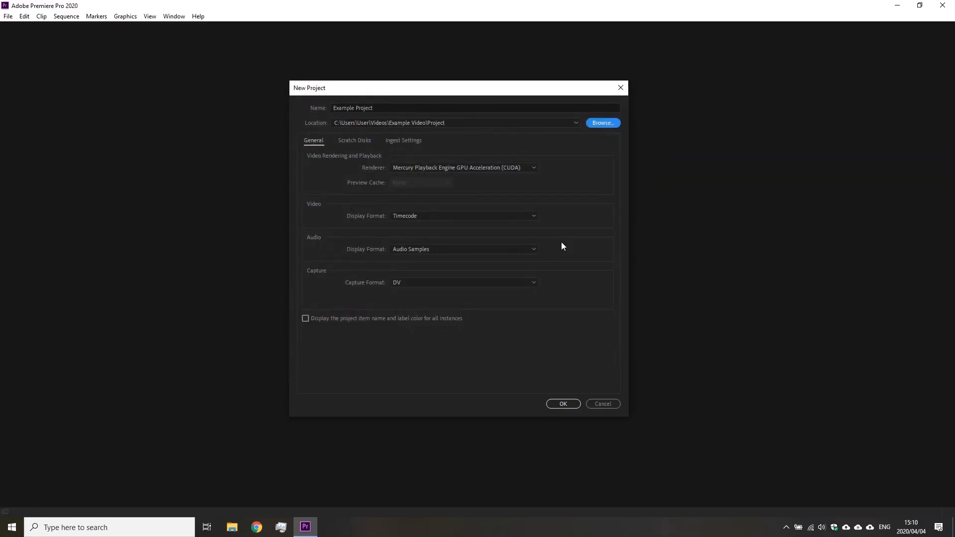
# Step: Choose Mercury Playback Engine GPU Acceleration (CUDA) as the renderer and create the project
pyautogui.click(484, 167)
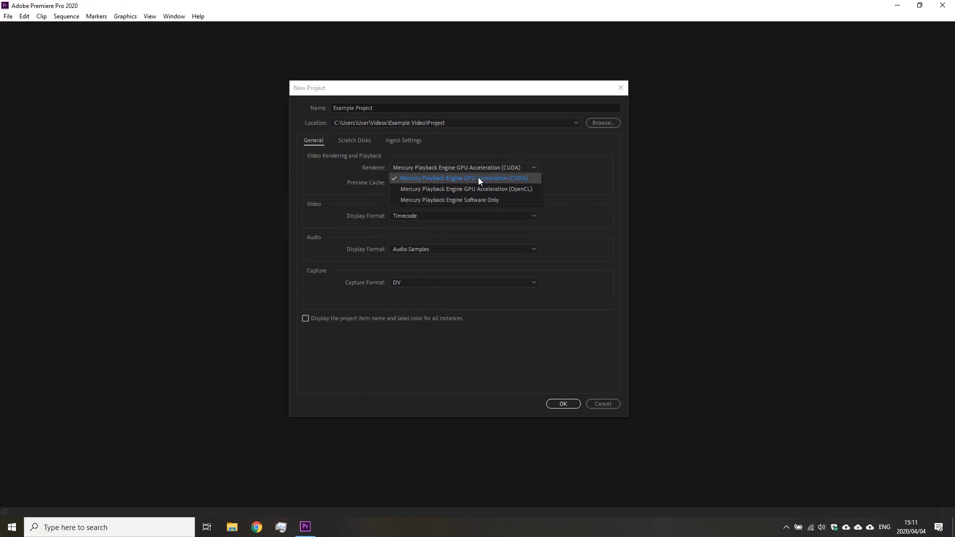
pyautogui.click(465, 178)
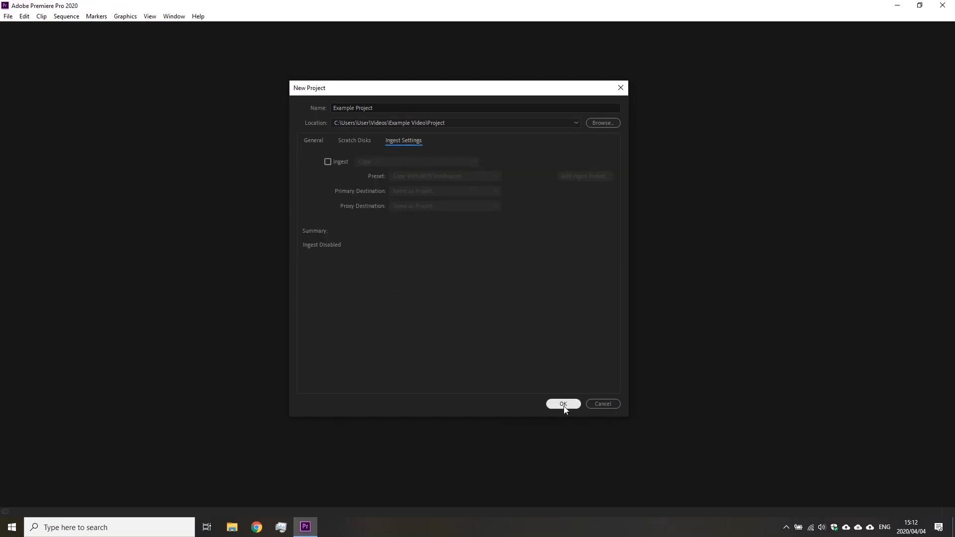
pyautogui.click(564, 405)
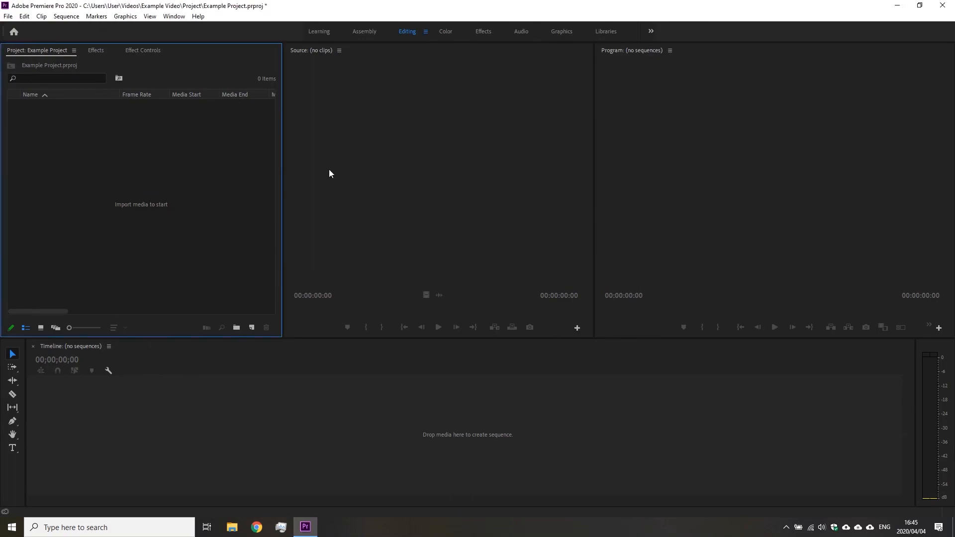
pyautogui.click(440, 195)
pyautogui.click(751, 207)
pyautogui.click(690, 443)
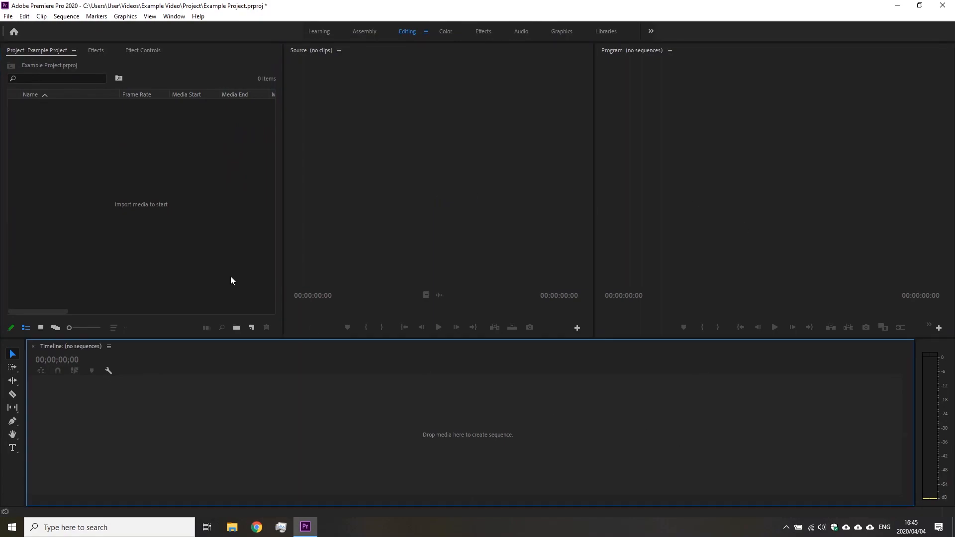
pyautogui.click(168, 225)
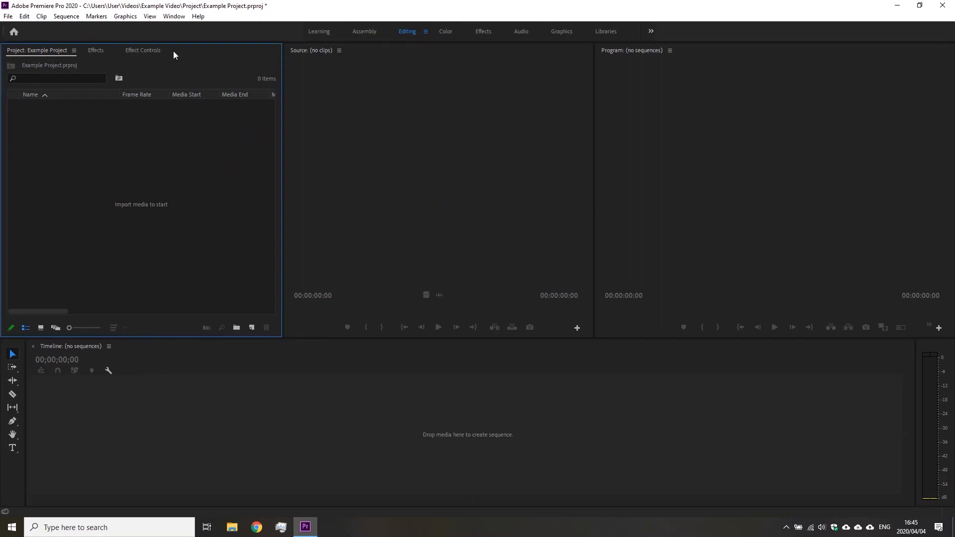
pyautogui.moveTo(173, 51); pyautogui.dragTo(88, 54)
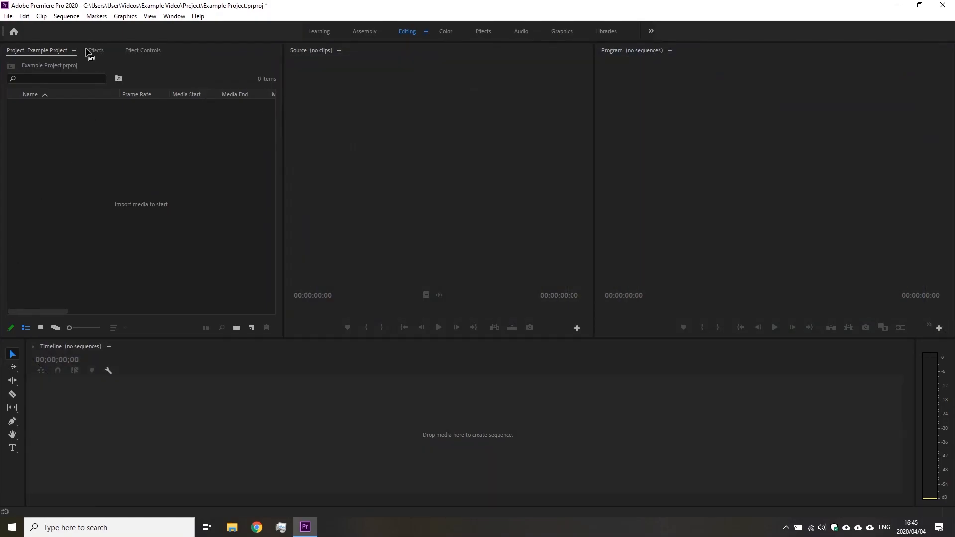
pyautogui.click(131, 57)
# Step: Try docking the Effects panel between the Source and Program monitors, move it back to its original group, and show the Project panel
pyautogui.click(96, 52)
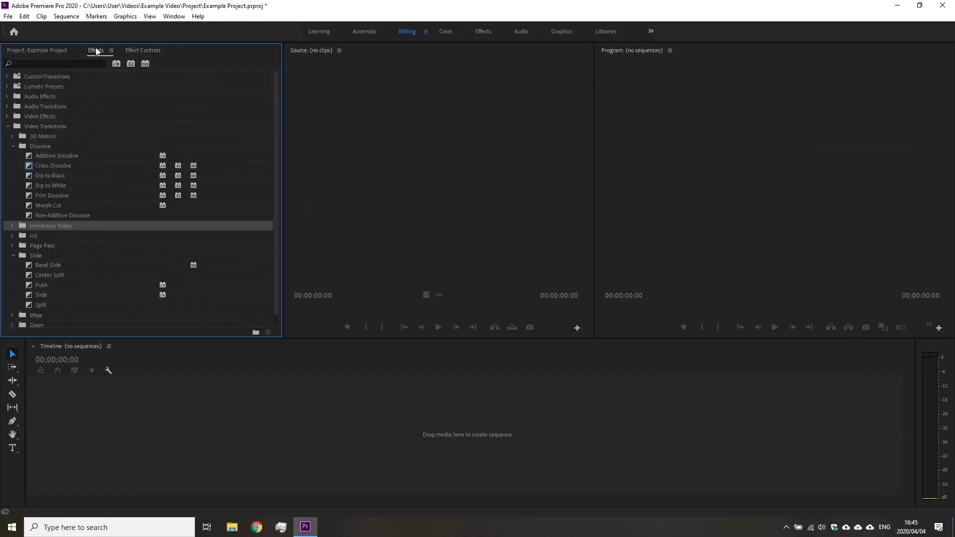
pyautogui.moveTo(94, 50); pyautogui.dragTo(582, 139)
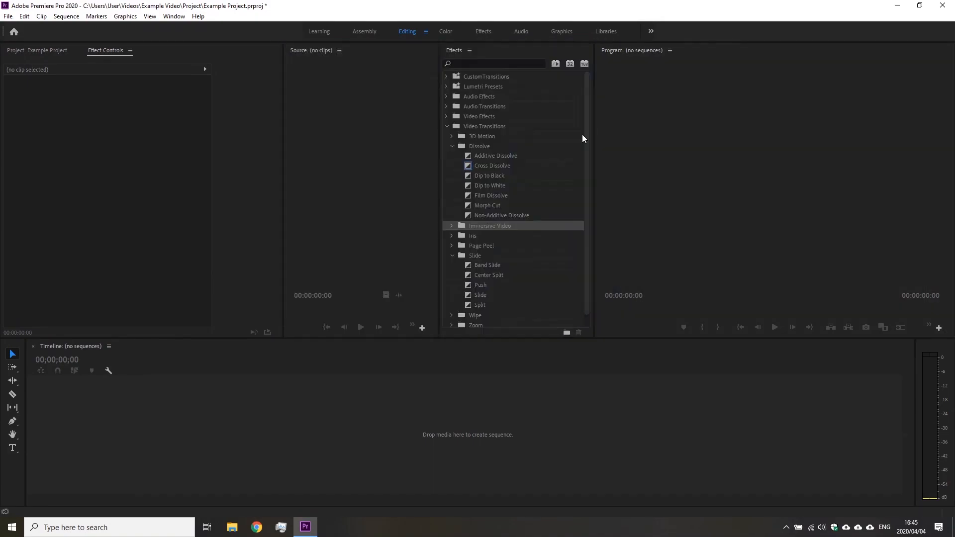
pyautogui.click(683, 166)
pyautogui.moveTo(453, 52); pyautogui.dragTo(111, 56)
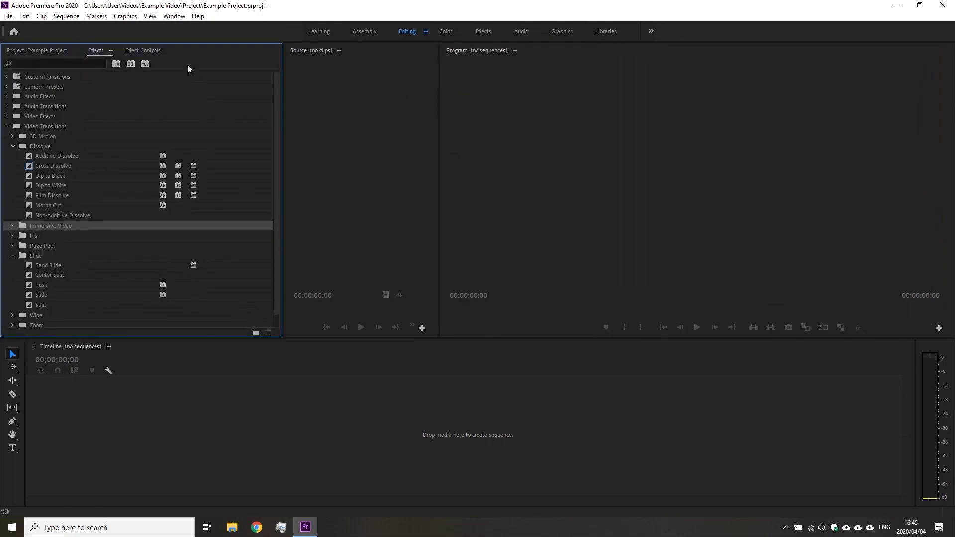
pyautogui.click(37, 51)
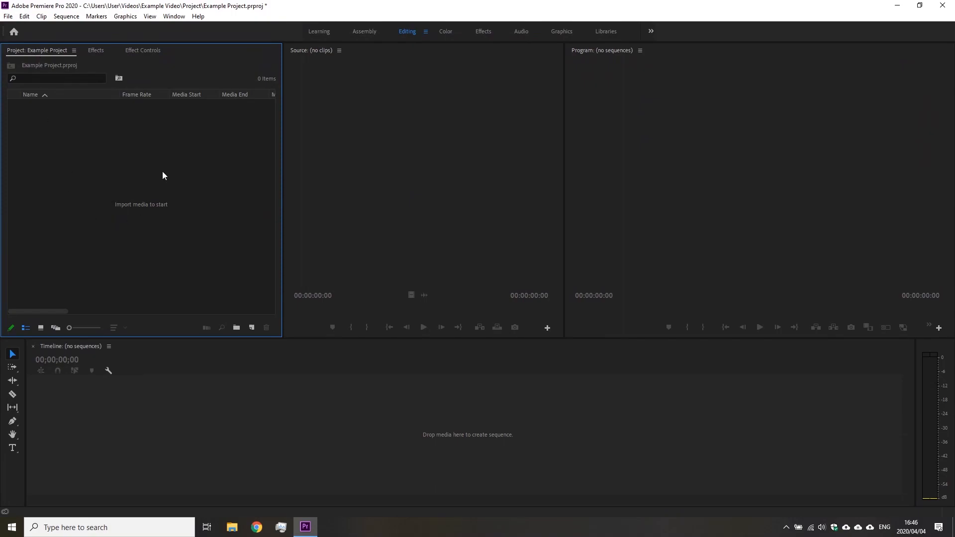
pyautogui.rightClick(133, 169)
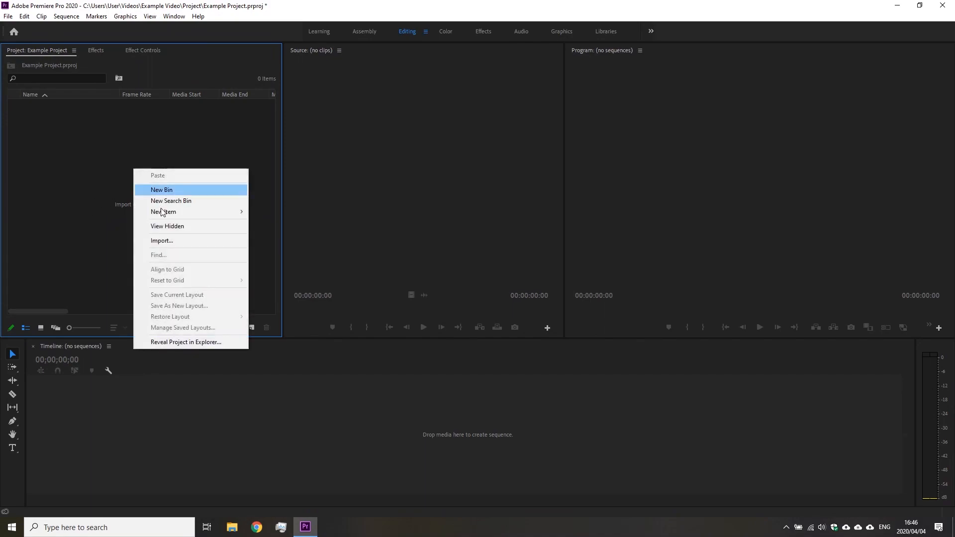
pyautogui.click(124, 231)
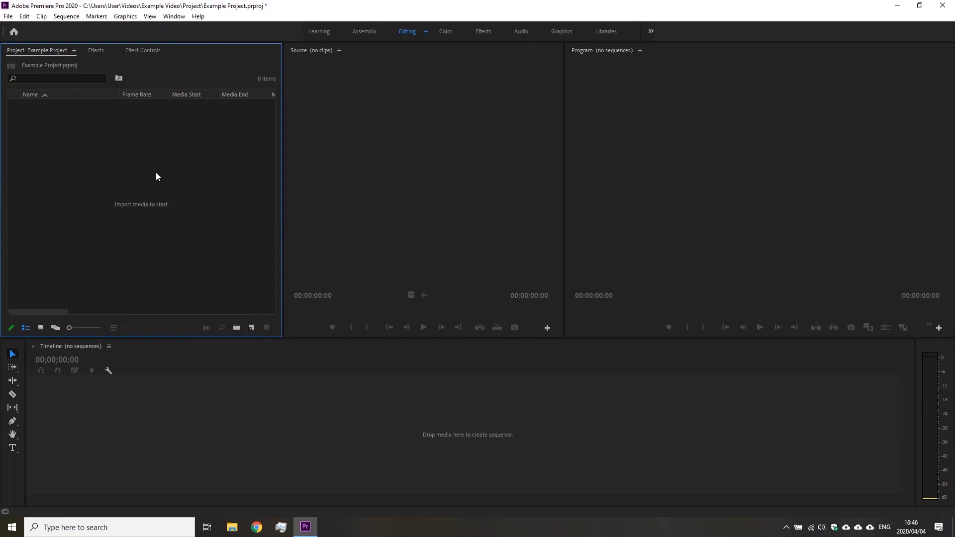
pyautogui.doubleClick(156, 177)
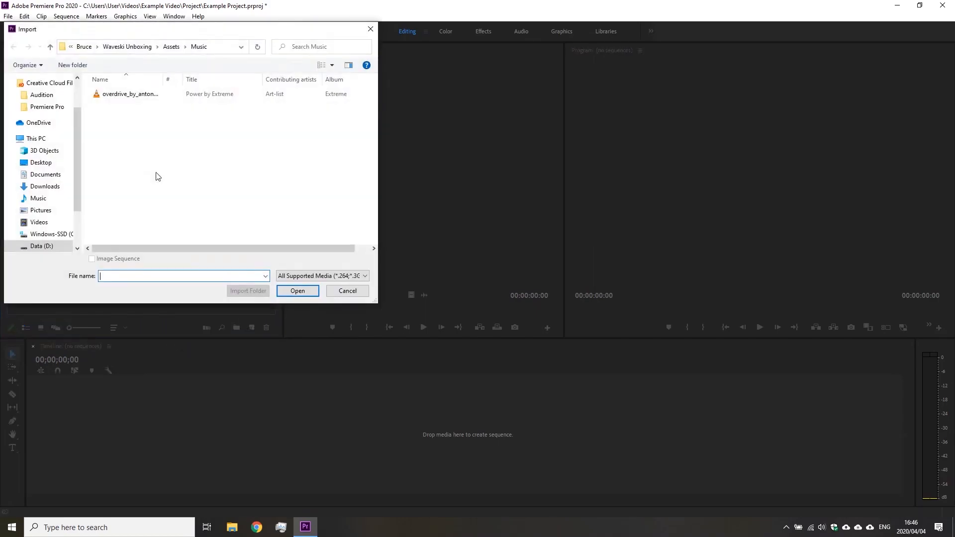
pyautogui.click(346, 291)
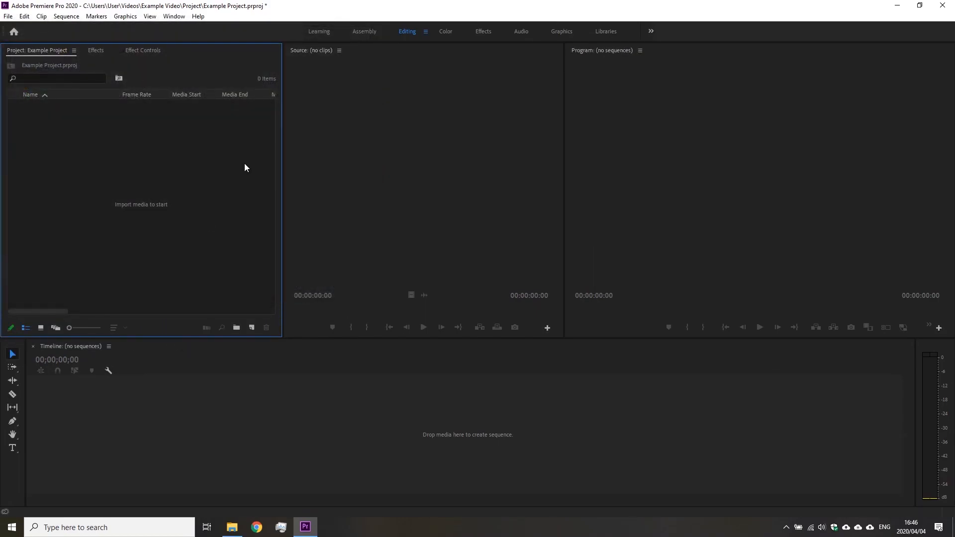
# Step: Switch to File Explorer and import the Source folder from the Waveski Unboxing folder into the Project panel
pyautogui.click(231, 526)
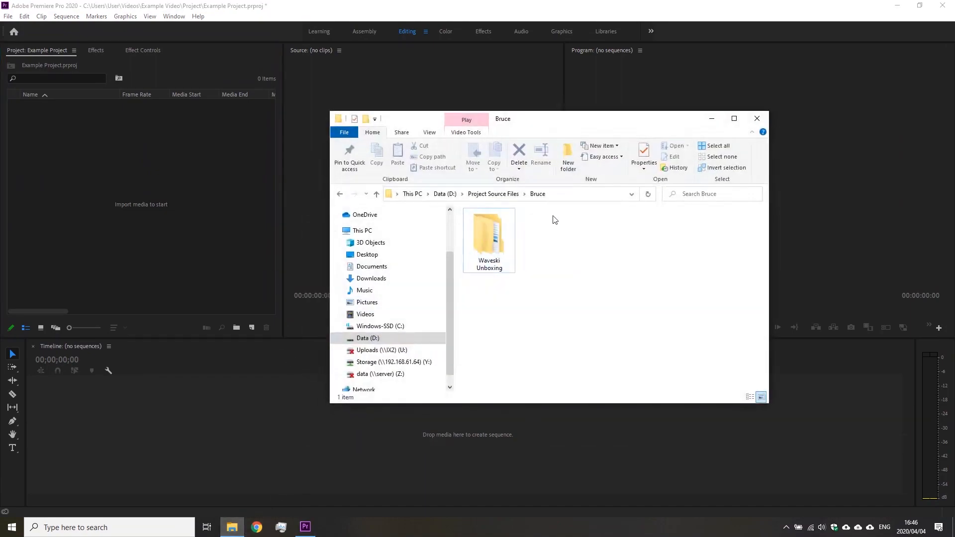
pyautogui.doubleClick(482, 240)
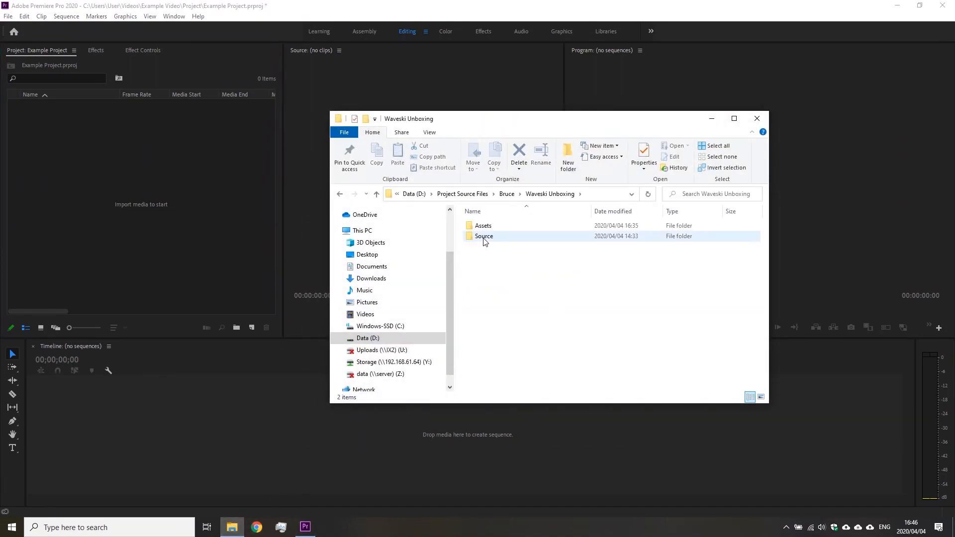
pyautogui.doubleClick(483, 236)
pyautogui.scroll(-5, 484, 240)
pyautogui.scroll(5, 484, 241)
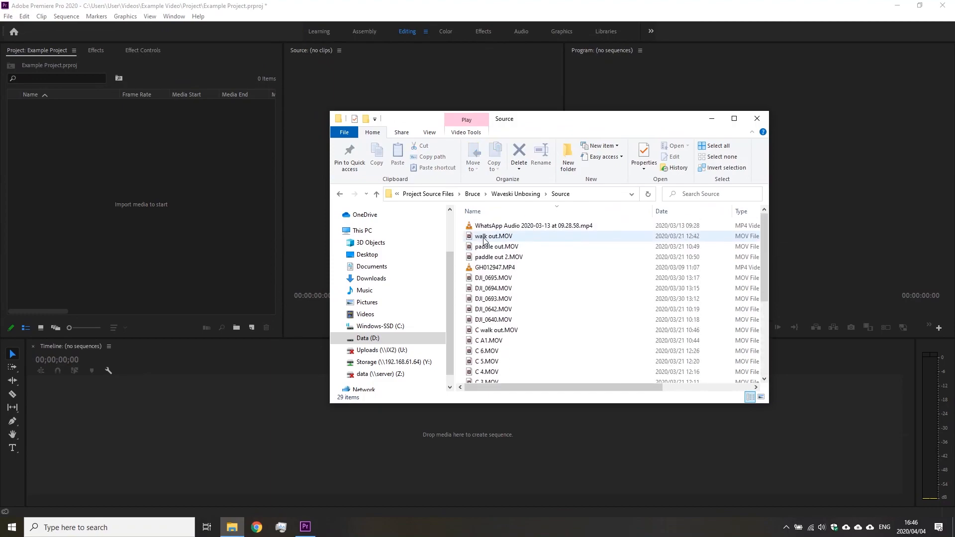
pyautogui.hotkey('alt', 'Left')
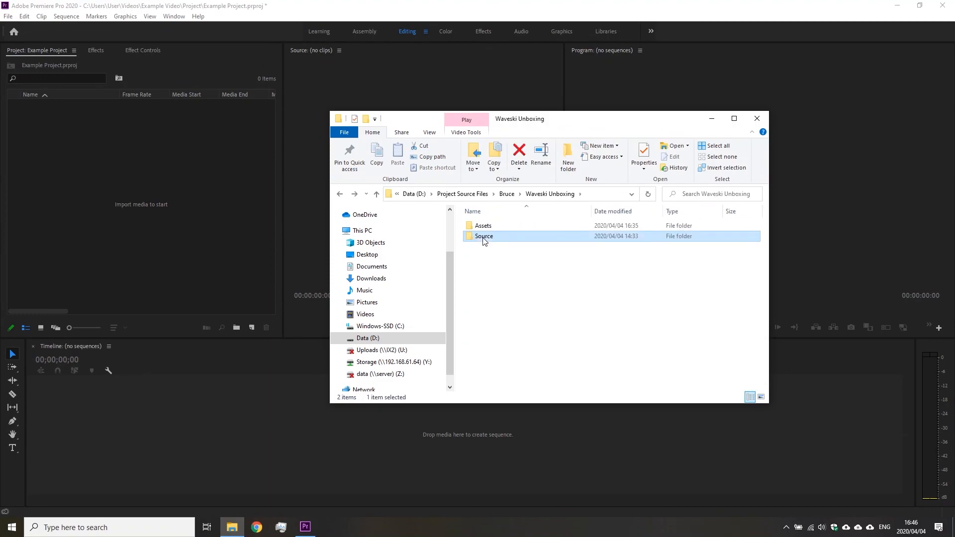
pyautogui.moveTo(556, 123); pyautogui.dragTo(813, 94)
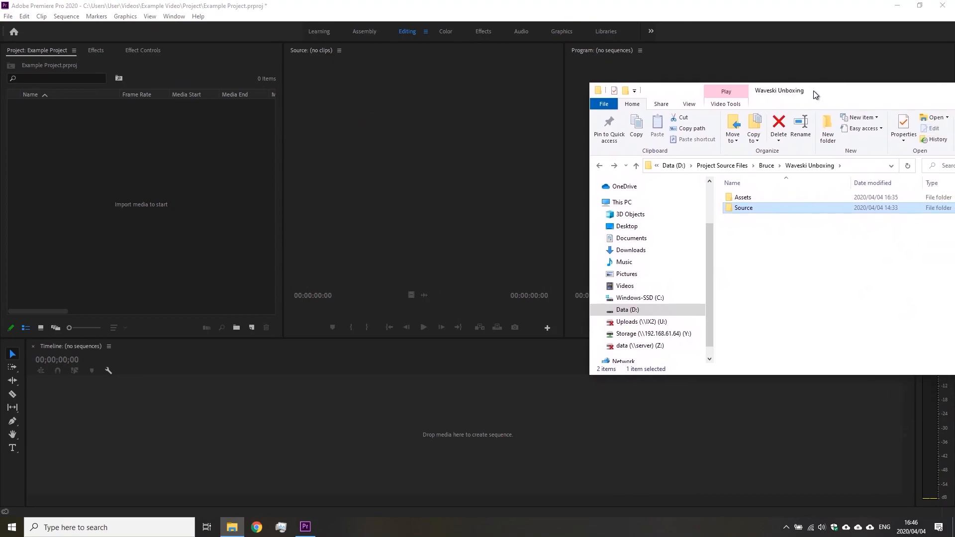
pyautogui.moveTo(732, 208); pyautogui.dragTo(87, 216)
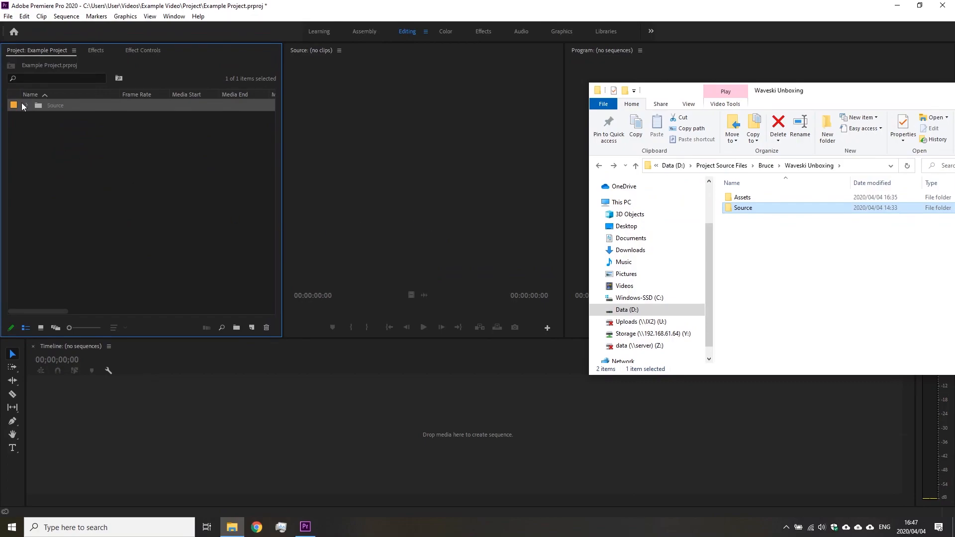
# Step: Import the overdrive music track from the Assets\Music folder into the Project panel
pyautogui.doubleClick(742, 198)
pyautogui.doubleClick(742, 197)
pyautogui.moveTo(744, 199); pyautogui.dragTo(64, 195)
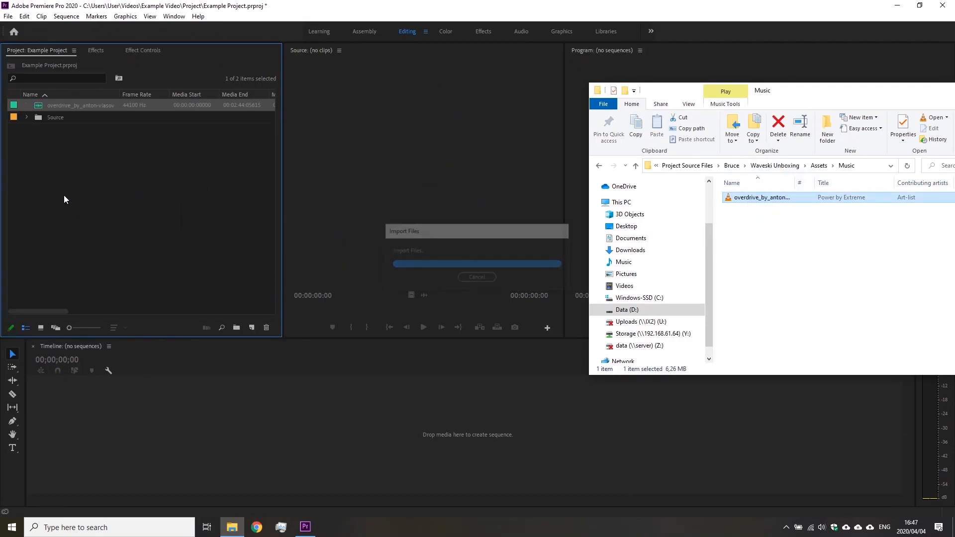
pyautogui.moveTo(867, 95); pyautogui.dragTo(525, 88)
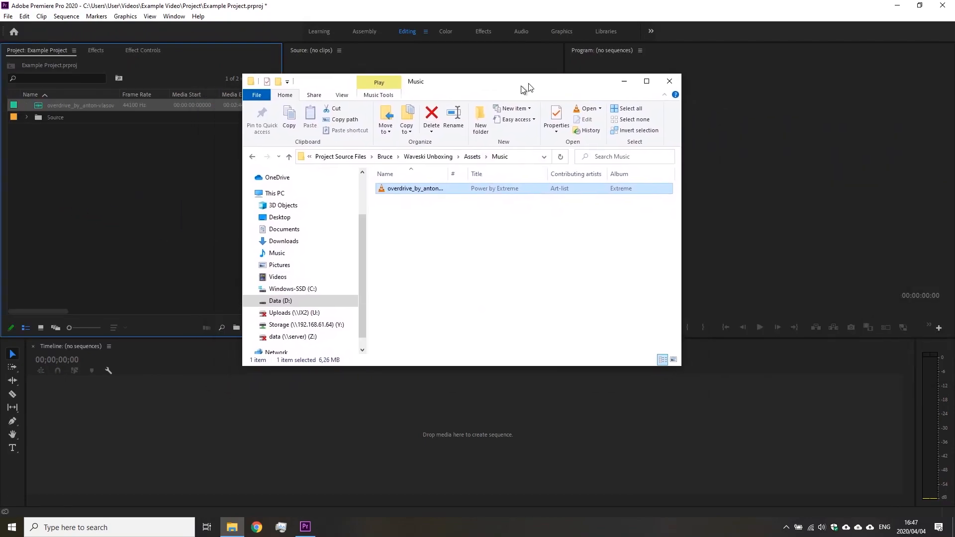
# Step: Expand the Source bin, look through its imported clips, and select the overdrive music track
pyautogui.click(31, 117)
pyautogui.click(29, 118)
pyautogui.scroll(-5, 77, 261)
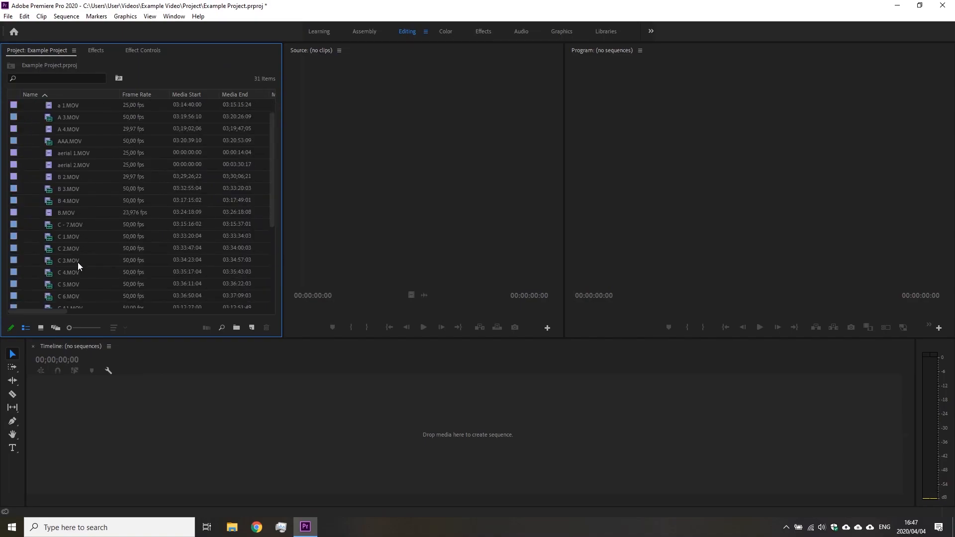
pyautogui.scroll(3, 77, 262)
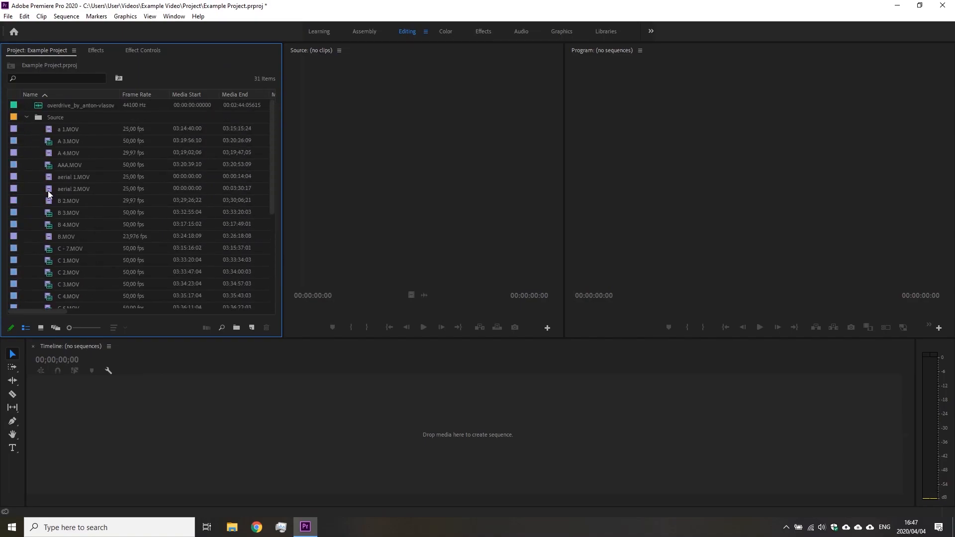
pyautogui.click(41, 109)
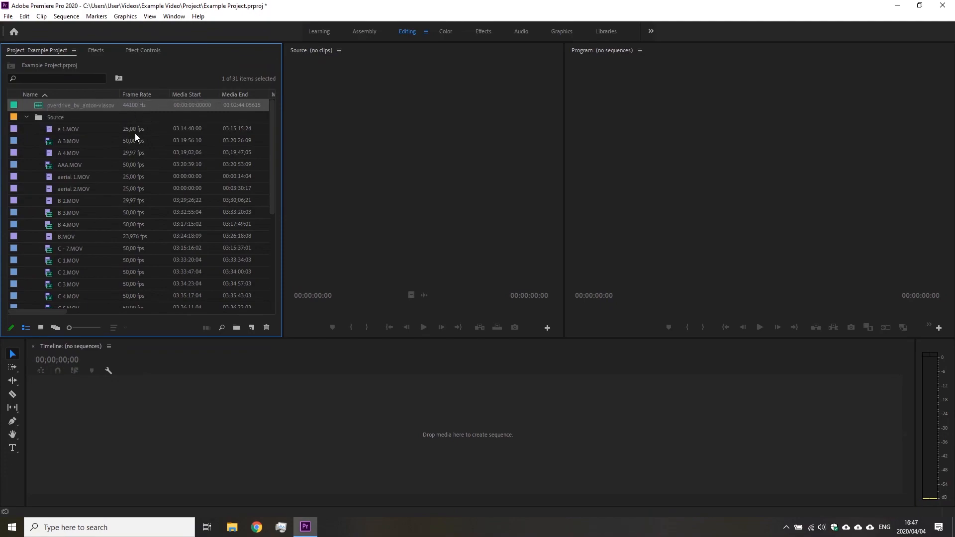
# Step: Load a 1.MOV into the Source monitor and scrub to about 03:14:45:04
pyautogui.click(52, 126)
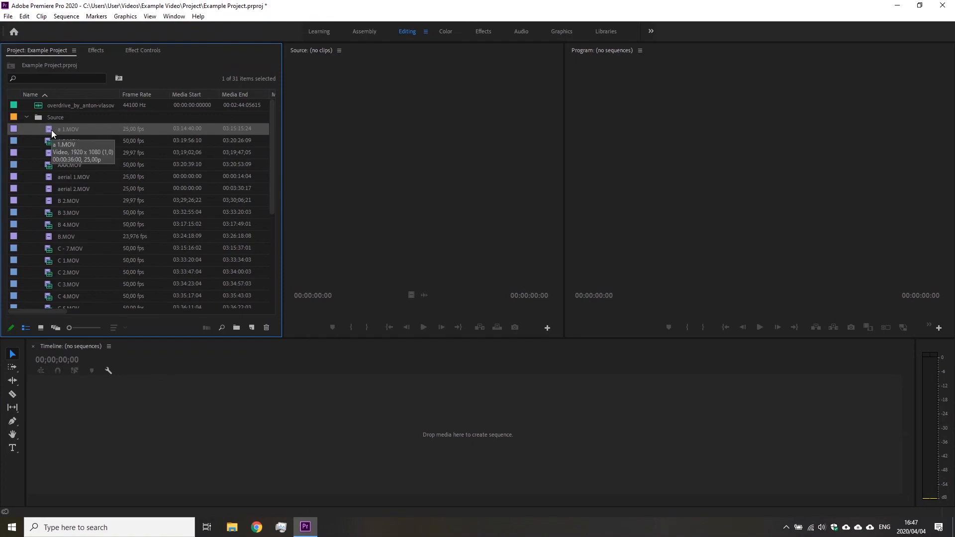
pyautogui.doubleClick(52, 130)
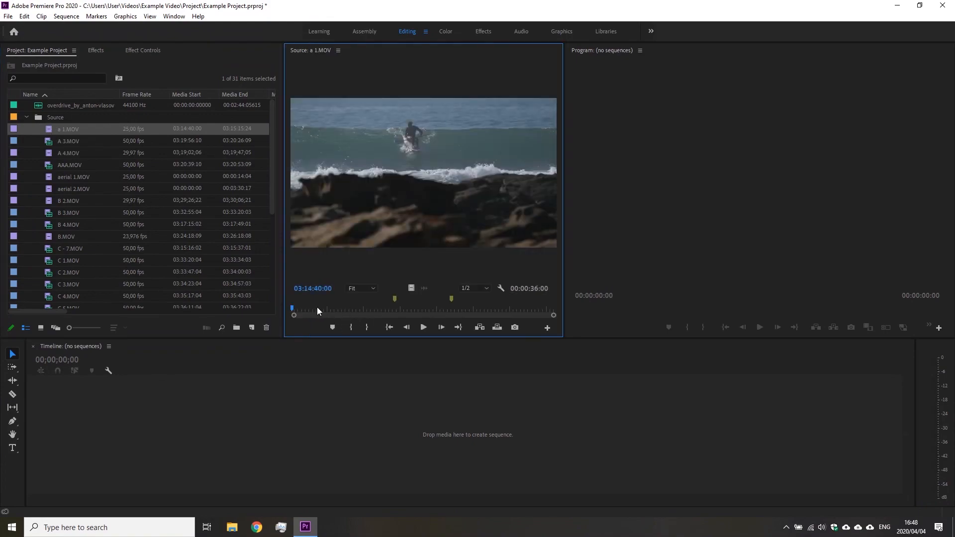
pyautogui.moveTo(318, 311)
pyautogui.mouseDown()
pyautogui.moveTo(302, 309)
pyautogui.moveTo(399, 308)
pyautogui.moveTo(329, 309)
pyautogui.mouseUp()
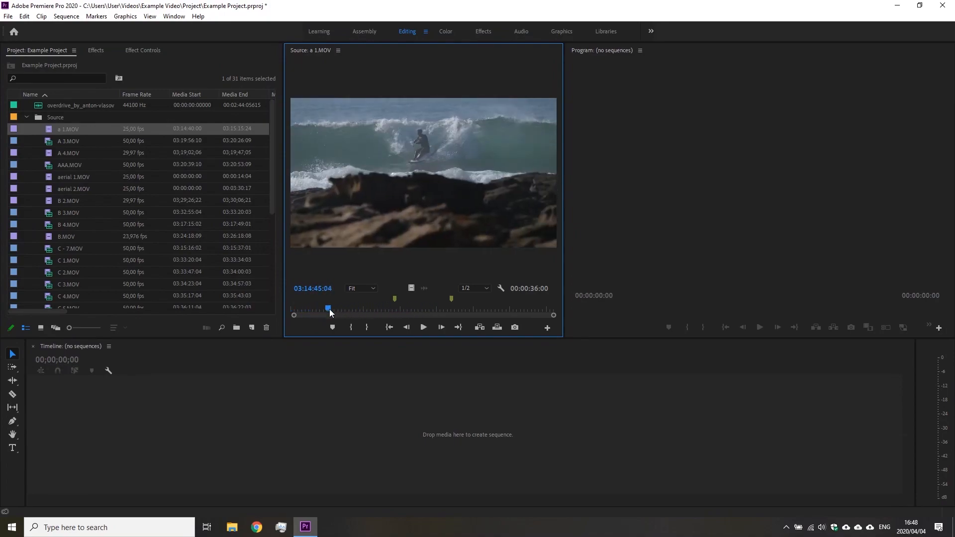
# Step: Preview the first few seconds of A 3.MOV in the Source monitor and load AAA.MOV there
pyautogui.doubleClick(50, 144)
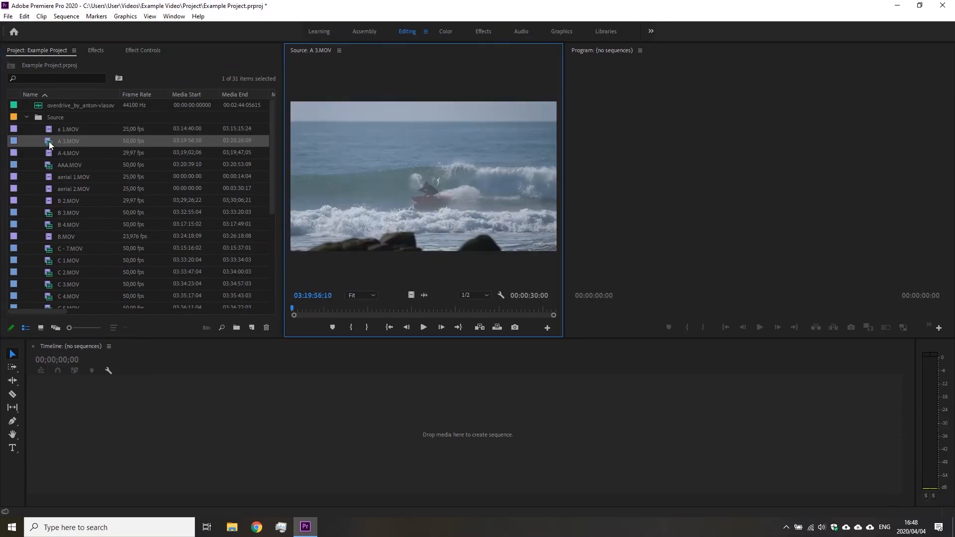
pyautogui.press('space')
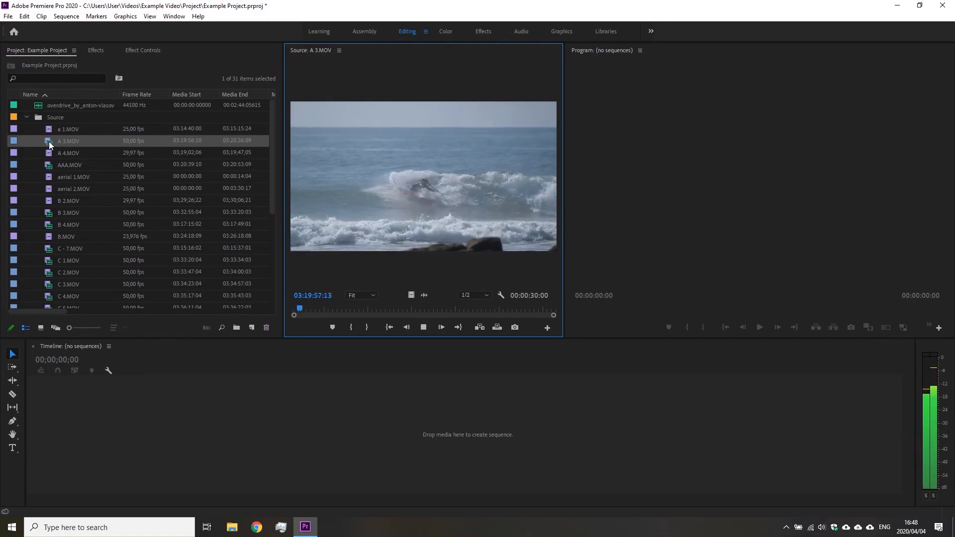
pyautogui.press('space')
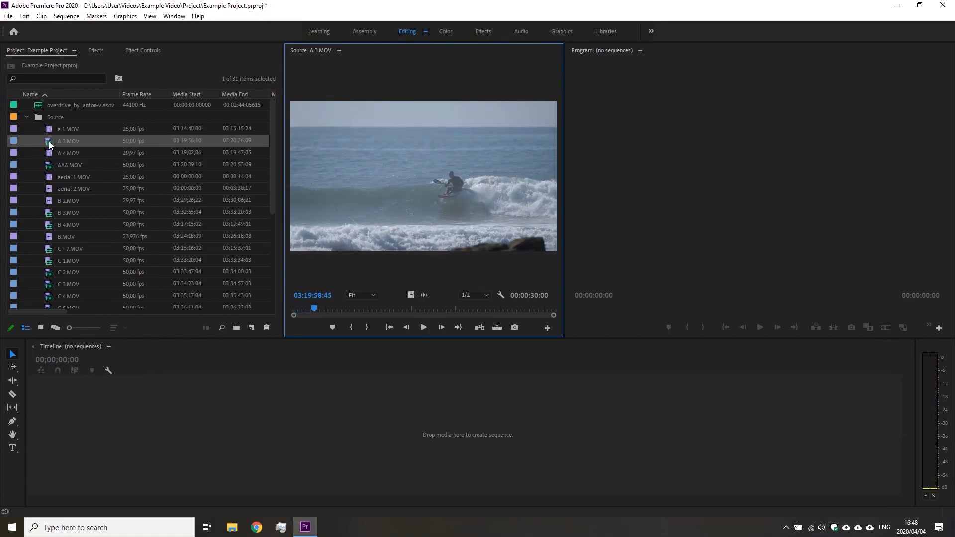
pyautogui.doubleClick(49, 171)
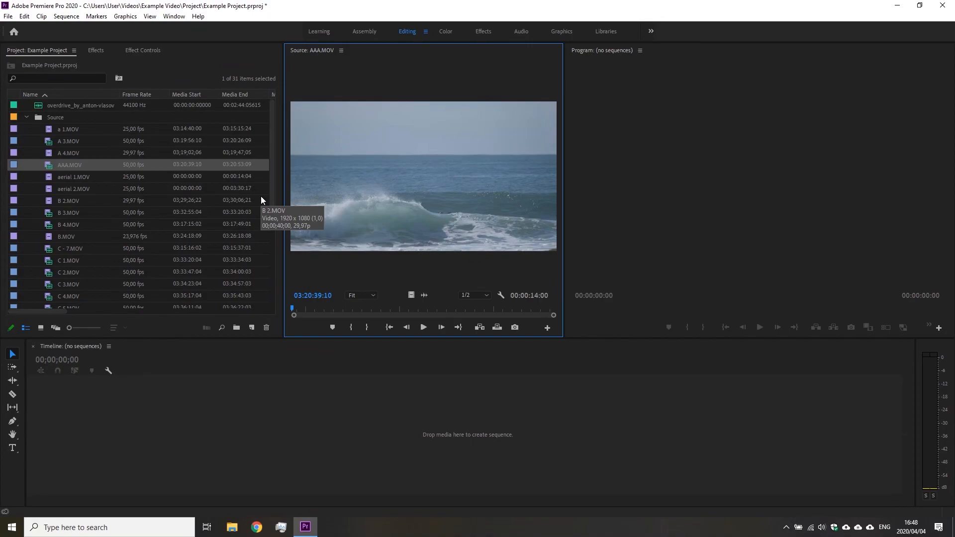
# Step: Scrub AAA.MOV to about 03:20:43:28 in the Source monitor and play the wave ride through to about 03:20:48:12
pyautogui.doubleClick(49, 165)
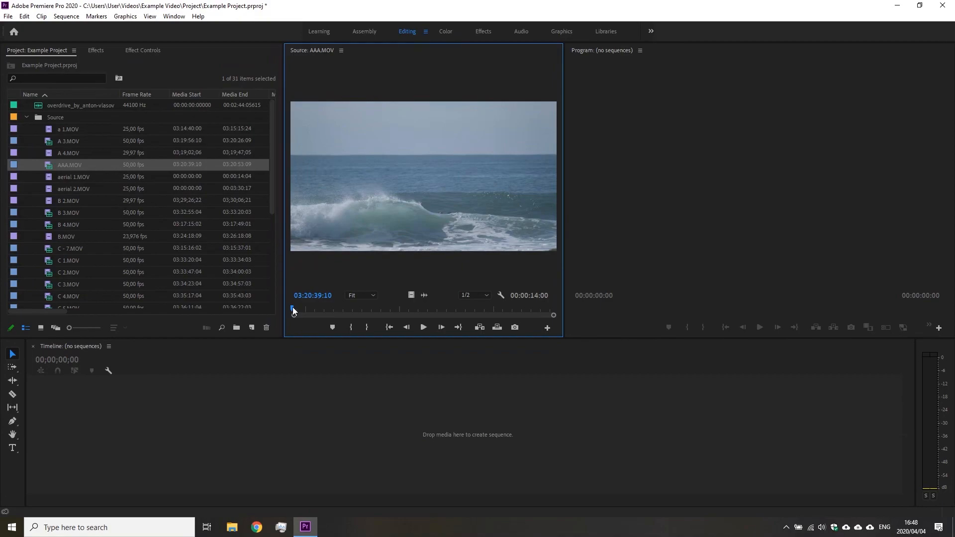
pyautogui.moveTo(293, 306); pyautogui.dragTo(374, 309)
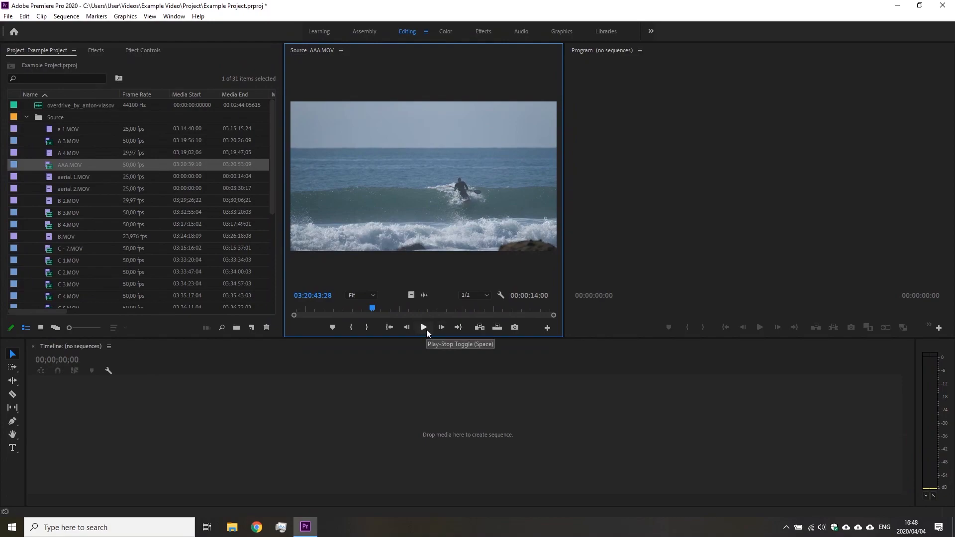
pyautogui.click(426, 330)
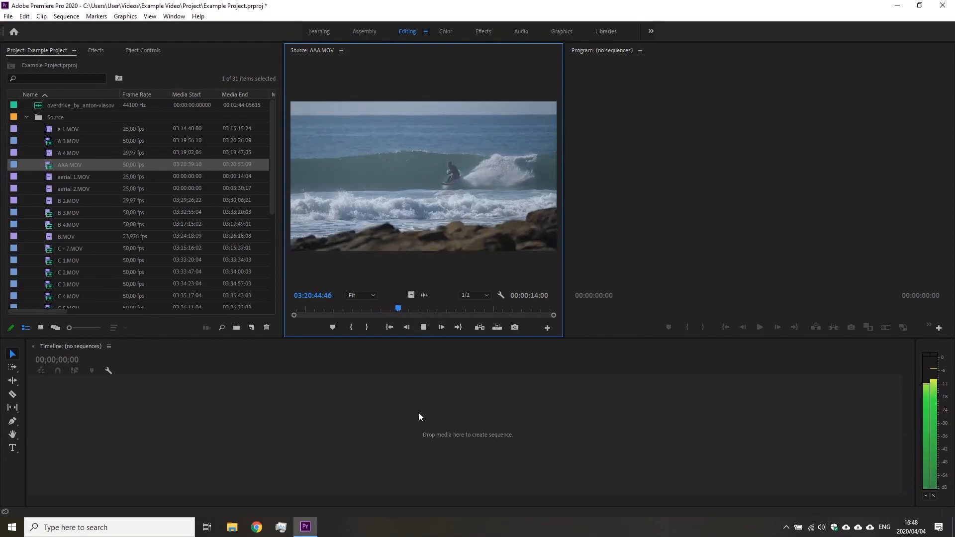
pyautogui.press('space')
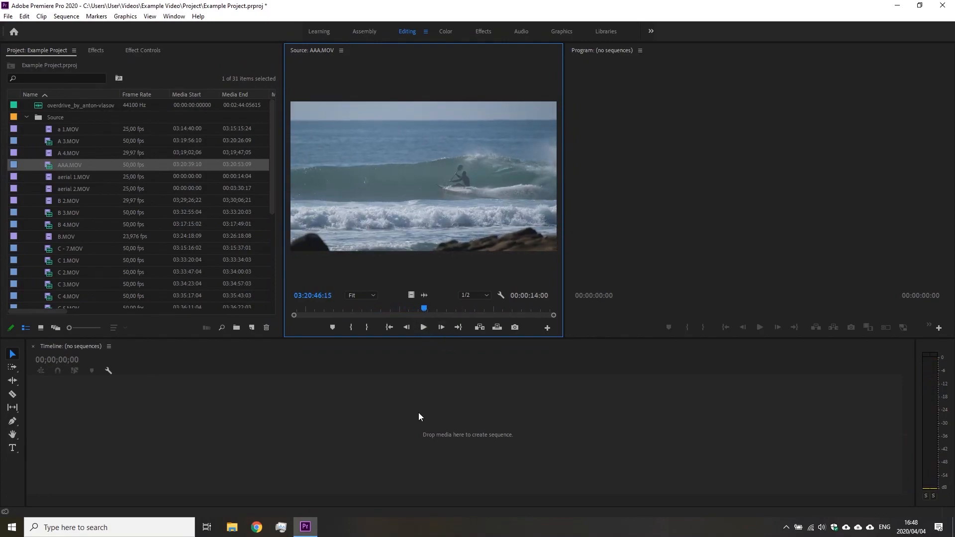
pyautogui.press('space')
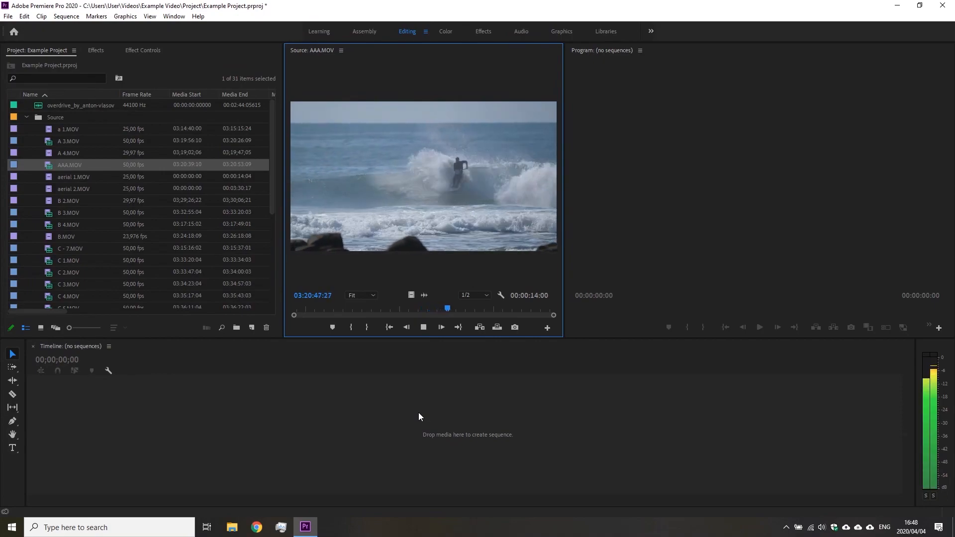
pyautogui.press('space')
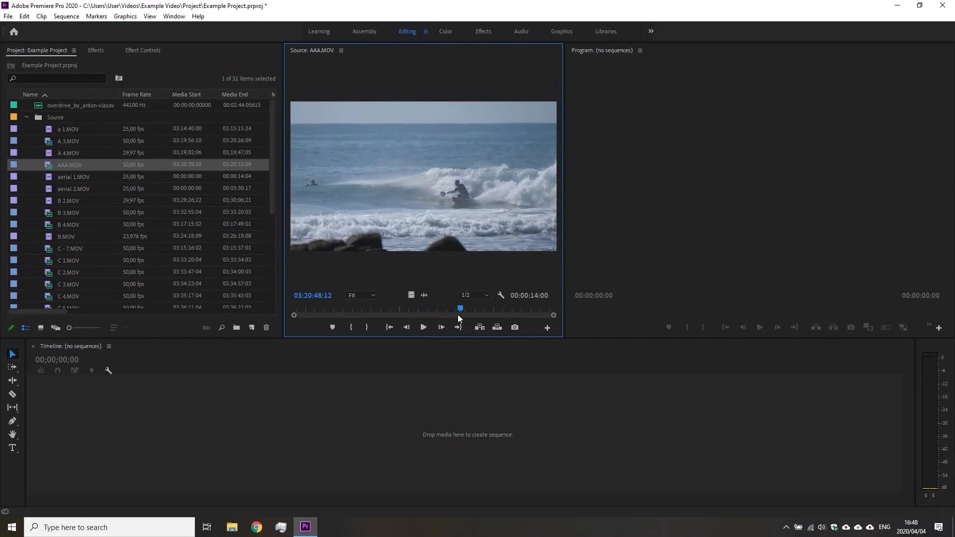
# Step: Mark an In point at 03:20:45:10 and an Out point at 03:20:48:47 on AAA.MOV in the Source monitor
pyautogui.moveTo(456, 309); pyautogui.dragTo(403, 318)
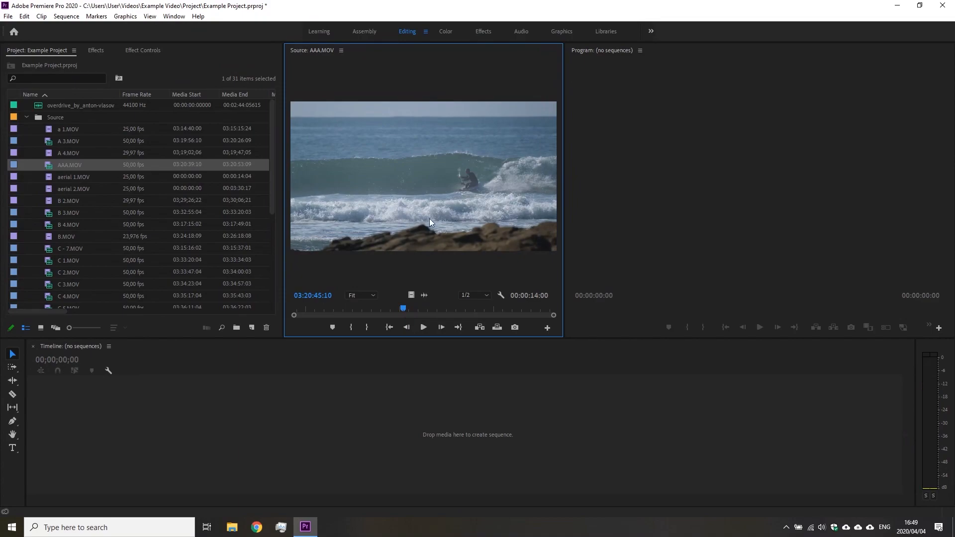
pyautogui.moveTo(429, 219); pyautogui.dragTo(370, 340)
pyautogui.press('i')
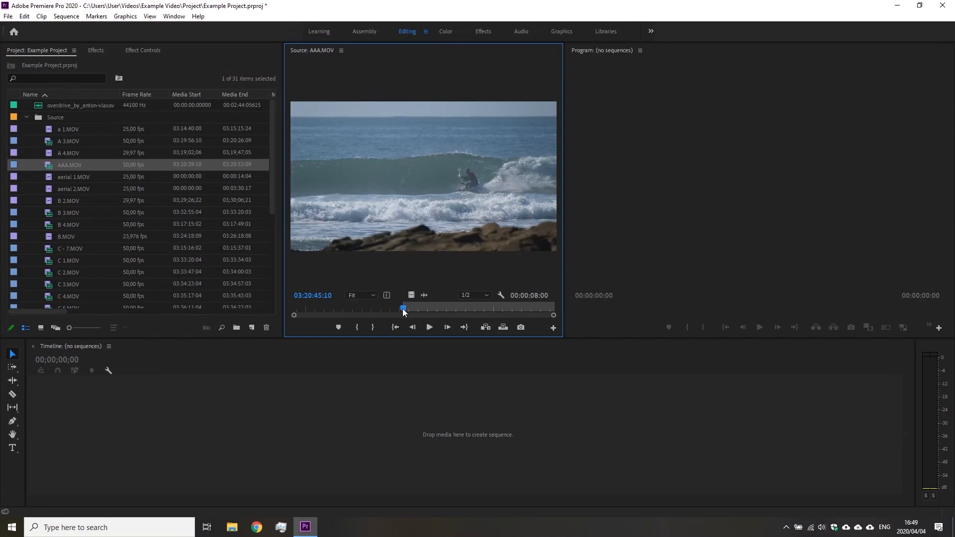
pyautogui.moveTo(404, 310); pyautogui.dragTo(473, 300)
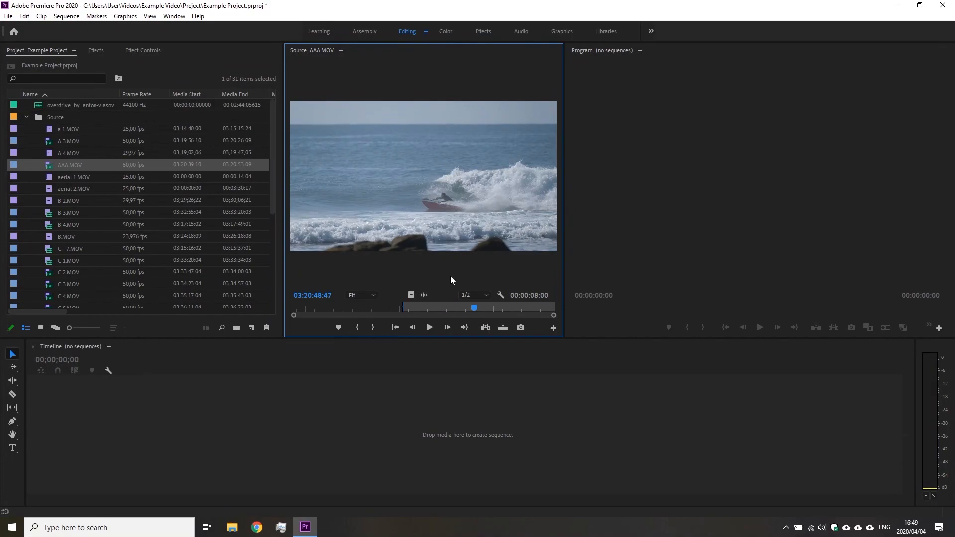
pyautogui.press('o')
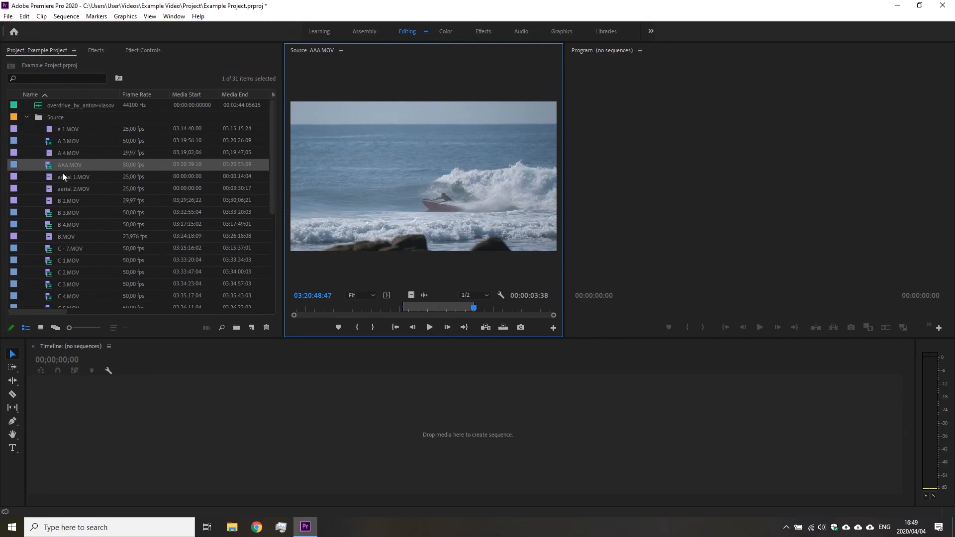
# Step: Look through the clips in the Source bin and collapse the bin in the Project panel
pyautogui.scroll(-5, 62, 296)
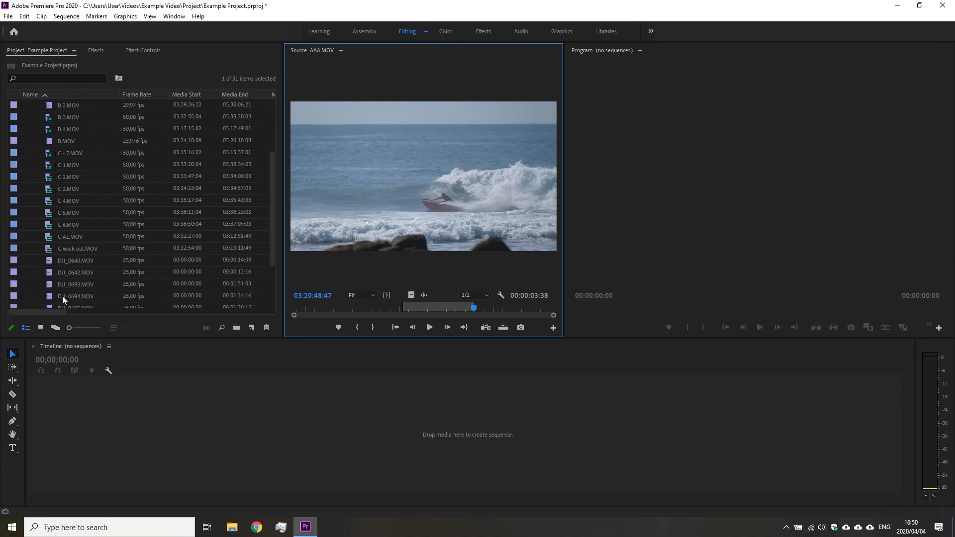
pyautogui.scroll(4, 61, 296)
pyautogui.scroll(1, 62, 296)
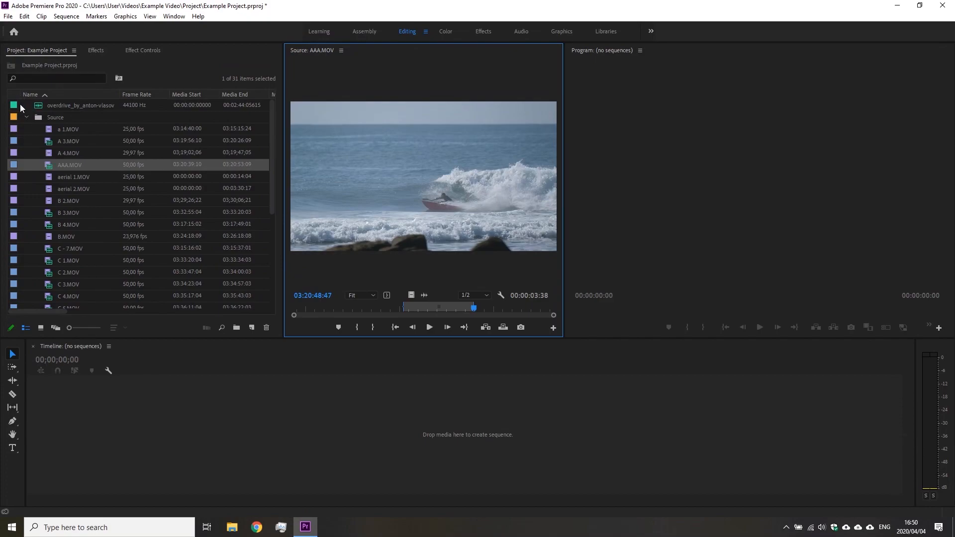
pyautogui.click(27, 117)
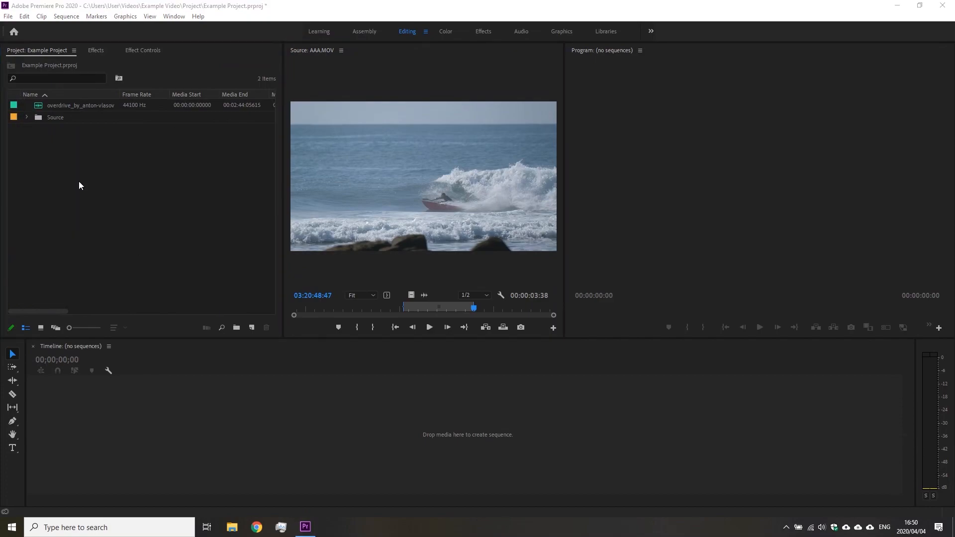
pyautogui.rightClick(80, 185)
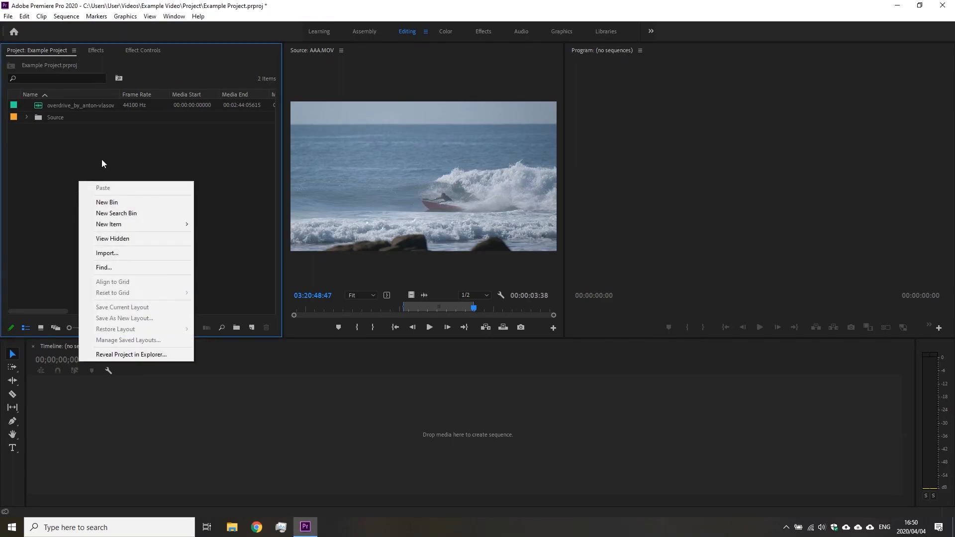
pyautogui.moveTo(112, 226)
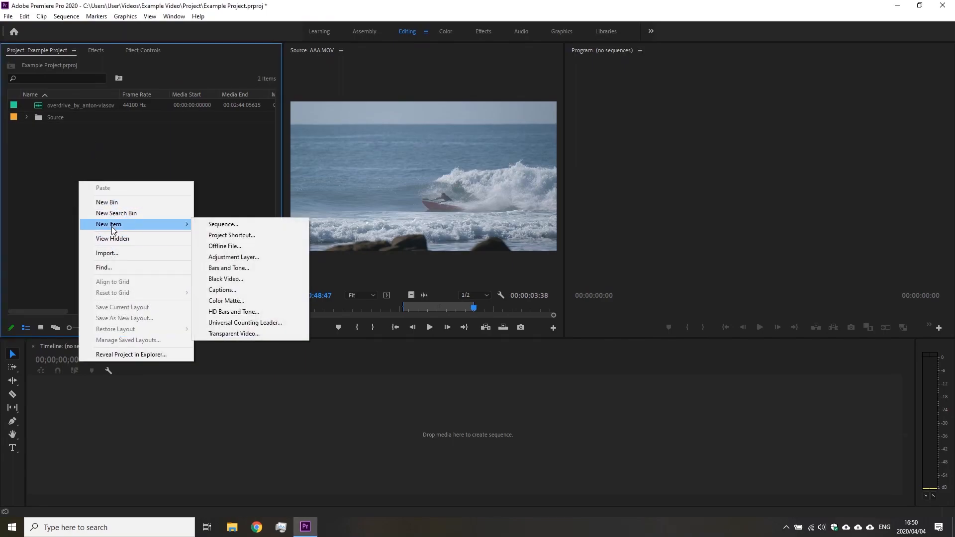
pyautogui.click(155, 153)
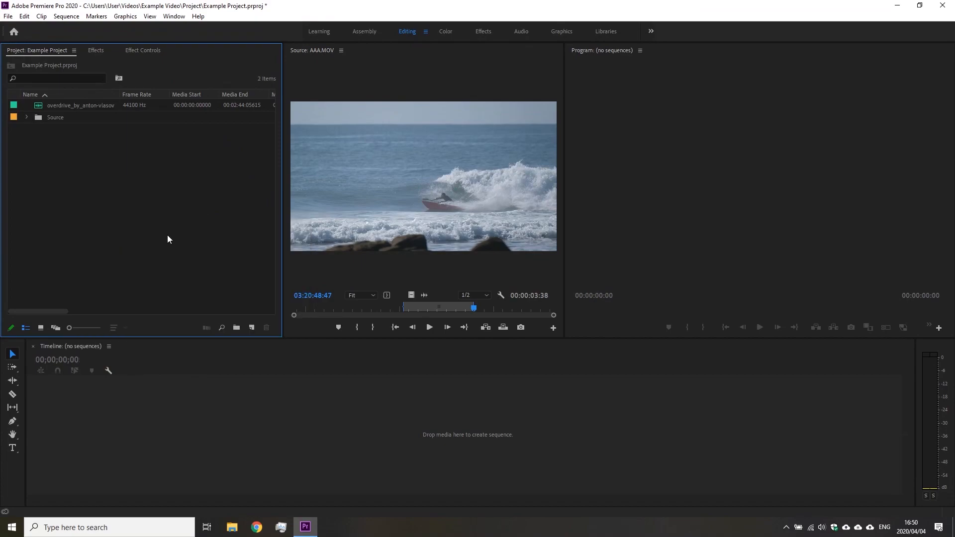
# Step: Start a new sequence and choose the DSLR 1080p25 preset from the Digital SLR 1080p group
pyautogui.click(252, 327)
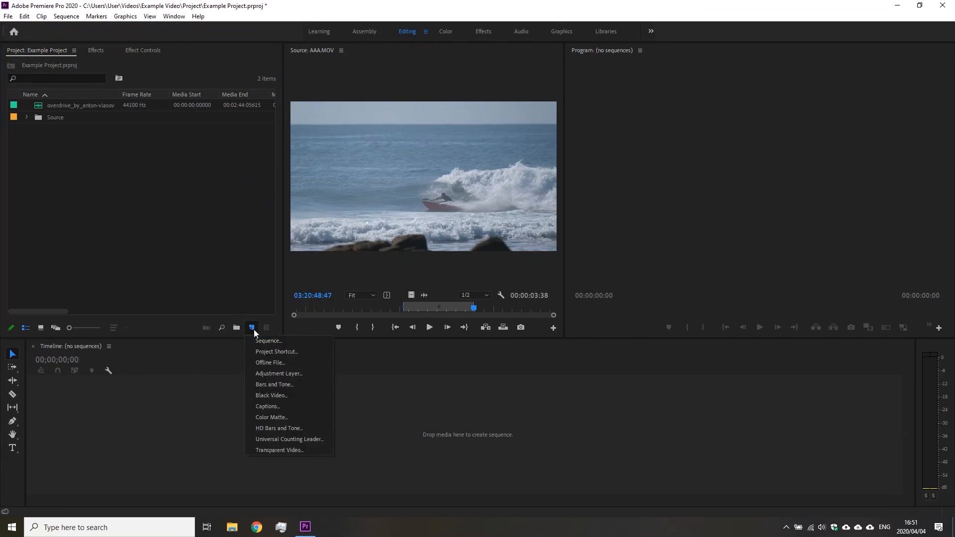
pyautogui.click(263, 343)
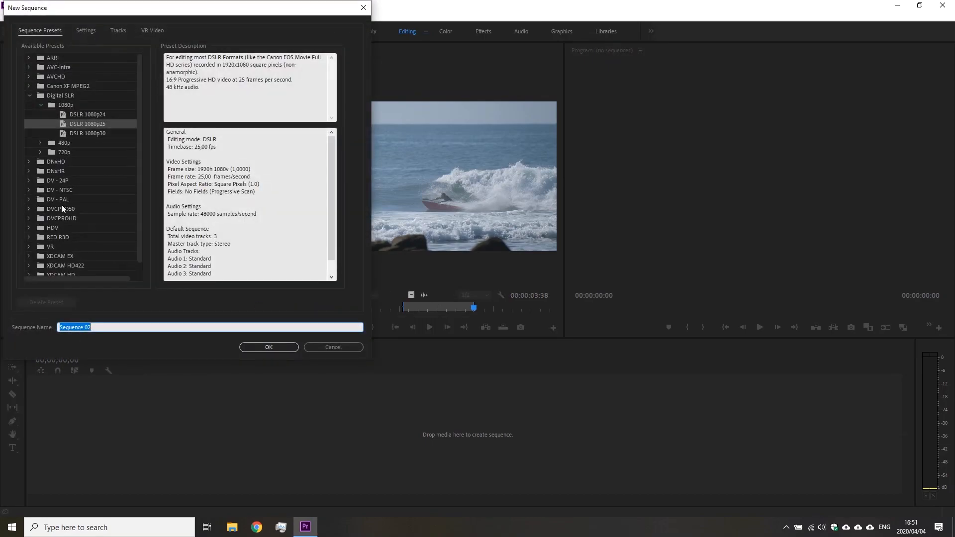
pyautogui.scroll(-1, 60, 249)
pyautogui.scroll(1, 61, 249)
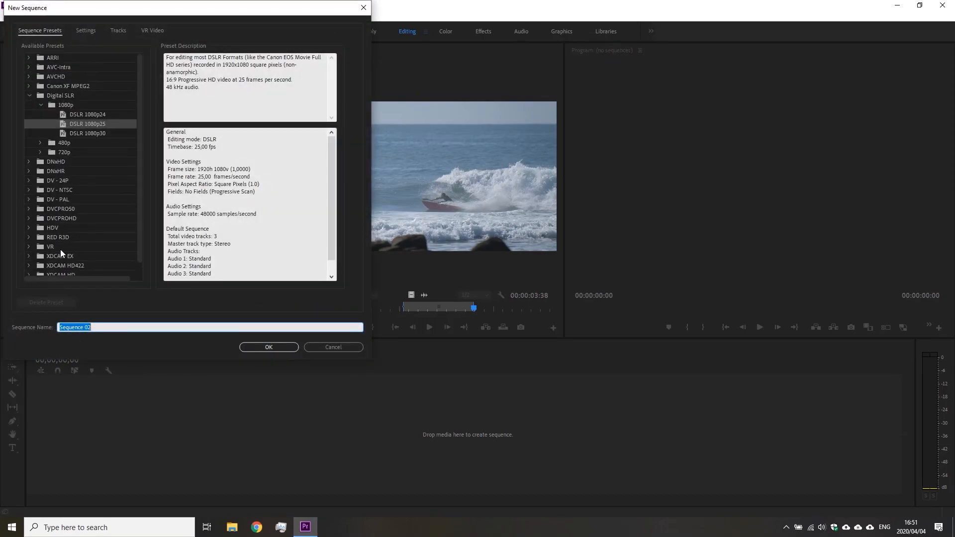
pyautogui.click(61, 95)
pyautogui.click(65, 124)
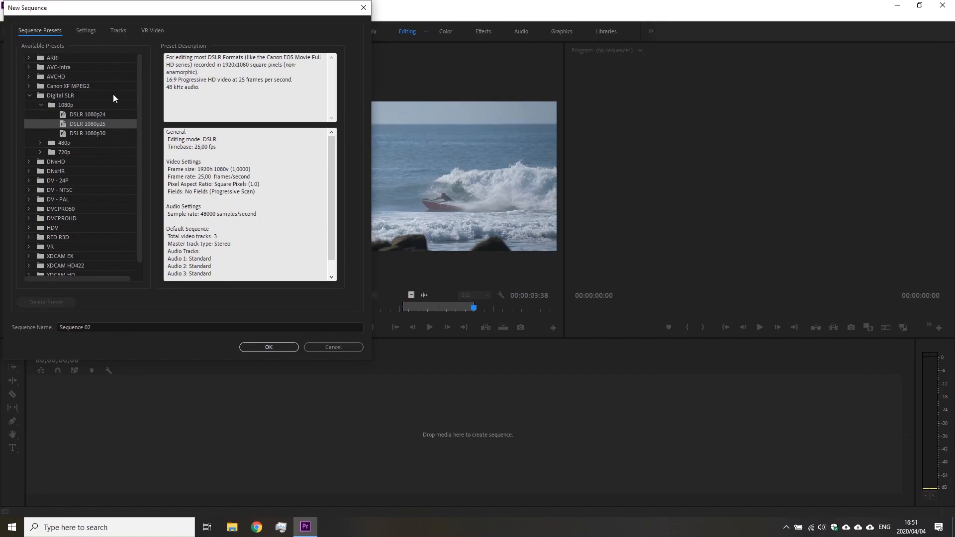
pyautogui.click(100, 116)
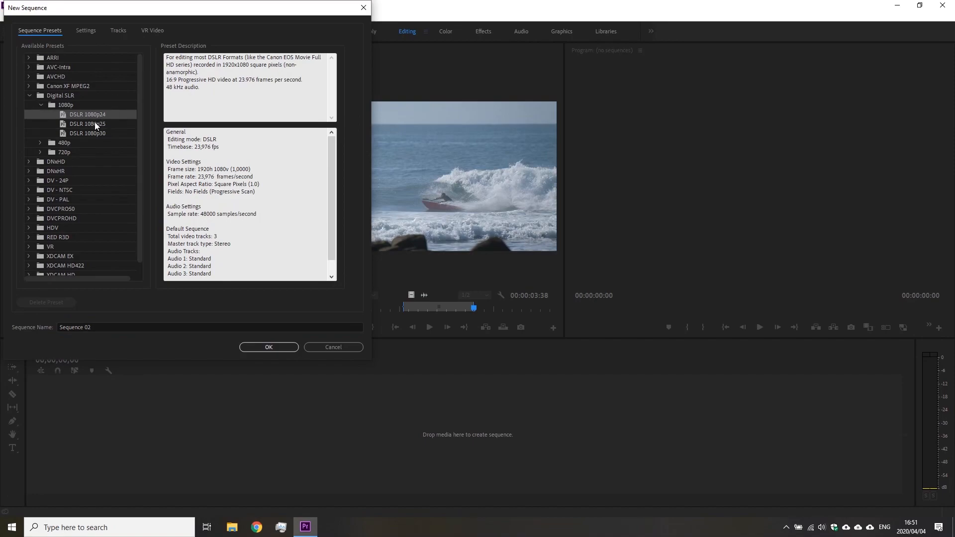
pyautogui.click(96, 125)
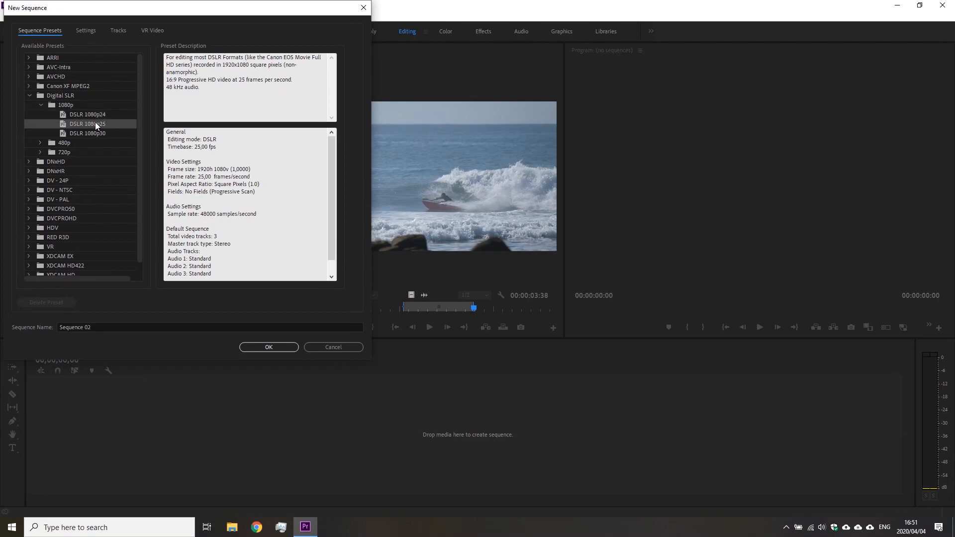
# Step: Name the new sequence Unboxing Video and create it
pyautogui.click(110, 327)
pyautogui.write('Unboxing ')
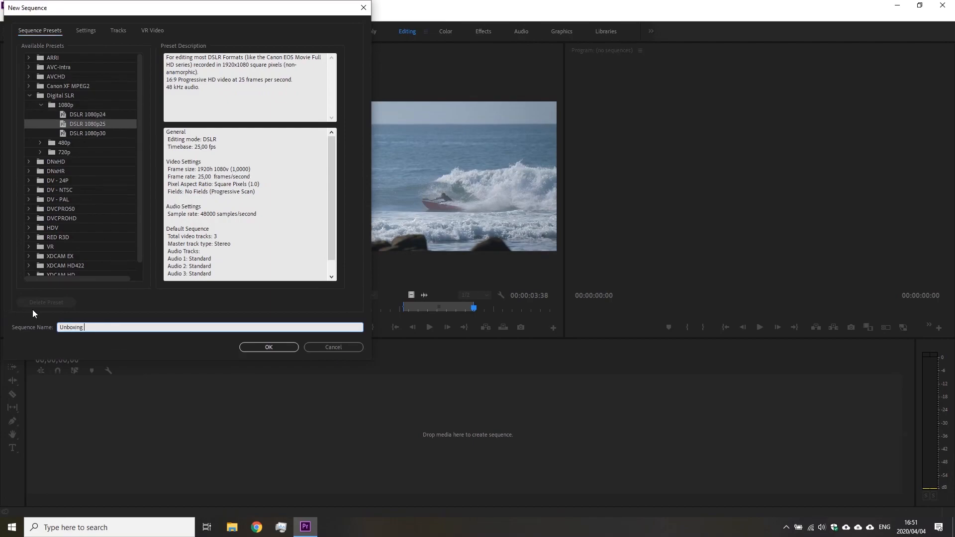
pyautogui.write('Video')
pyautogui.click(266, 348)
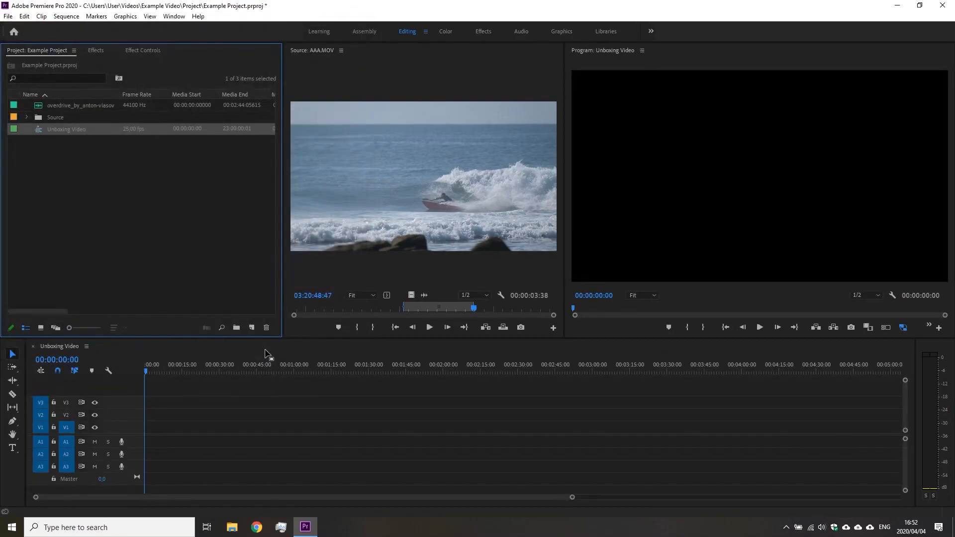
pyautogui.click(75, 172)
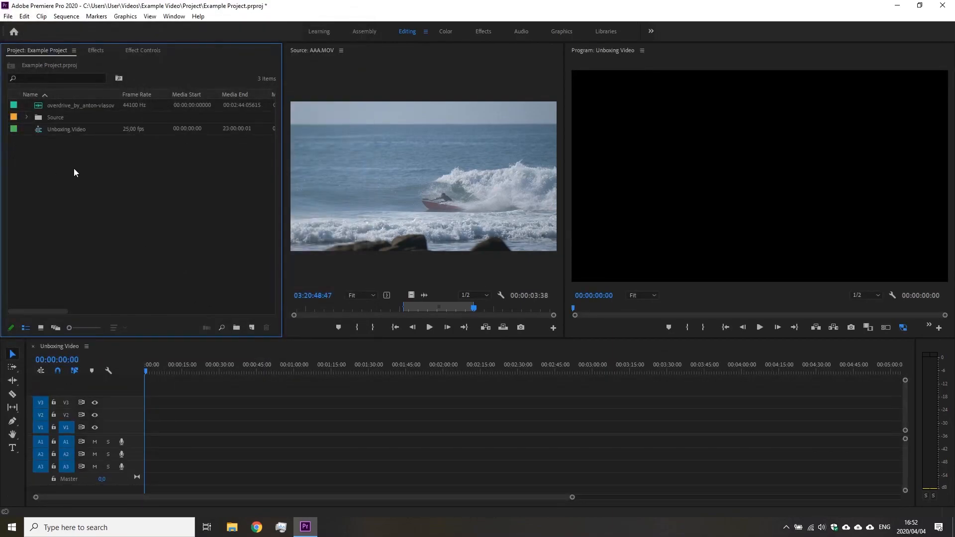
pyautogui.click(39, 129)
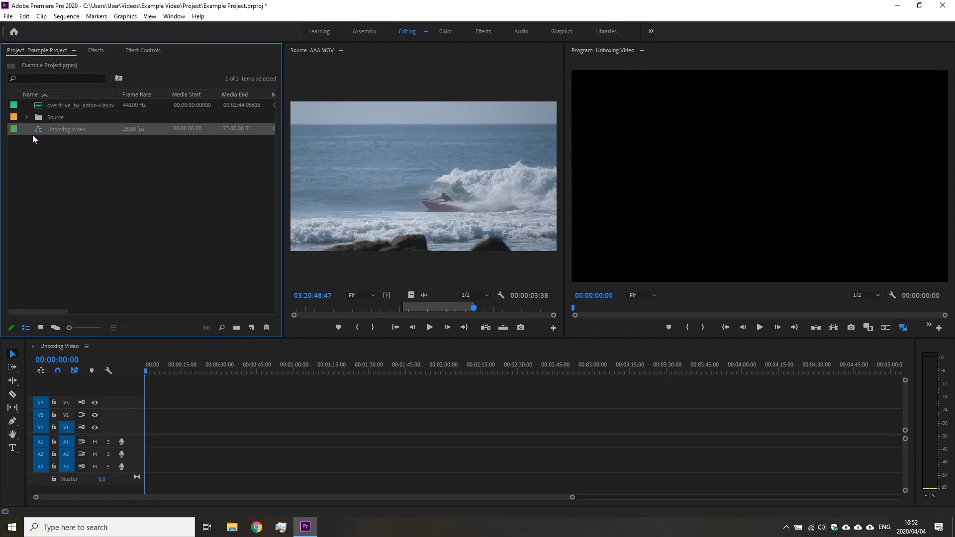
pyautogui.click(85, 175)
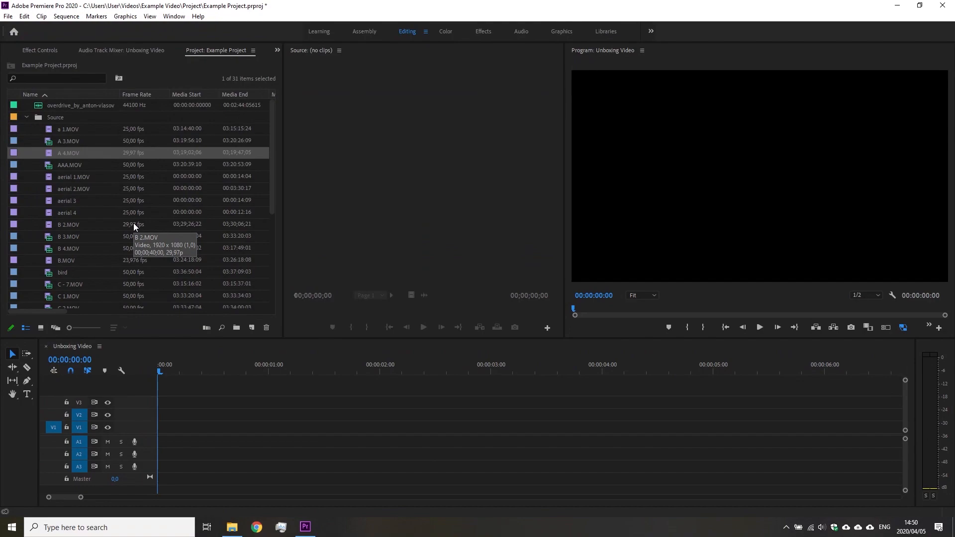
# Step: Group the clips from a 1.MOV through AAA.MOV into a new bin named Surfing Clips inside the Source bin
pyautogui.click(56, 129)
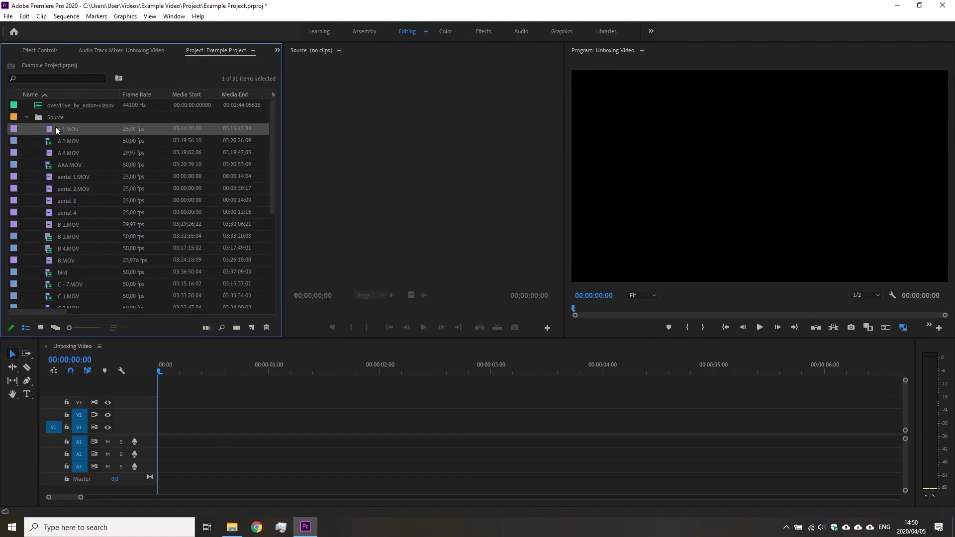
pyautogui.scroll(-3, 54, 163)
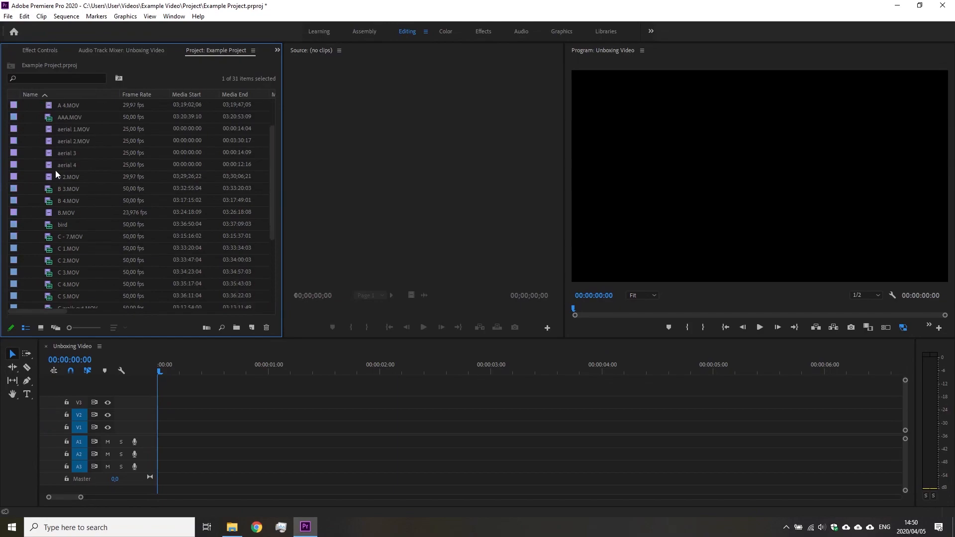
pyautogui.scroll(3, 68, 135)
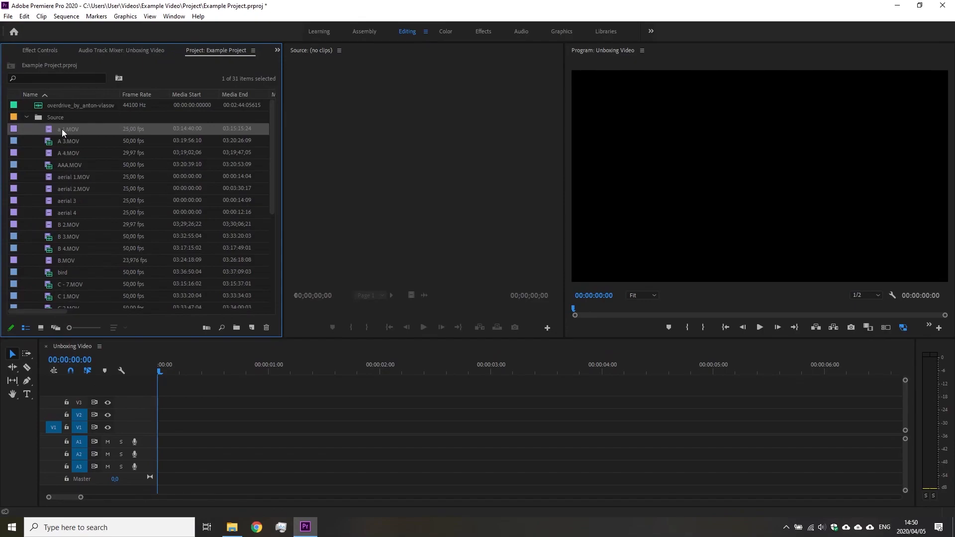
pyautogui.keyDown('shift'); pyautogui.click(51, 165); pyautogui.keyUp('shift')
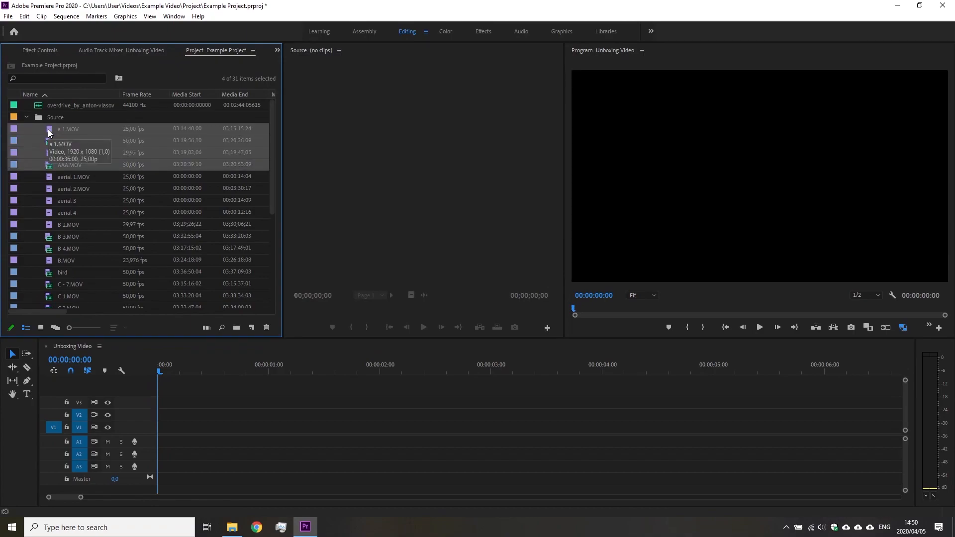
pyautogui.click(49, 131)
pyautogui.keyDown('shift'); pyautogui.click(51, 166); pyautogui.keyUp('shift')
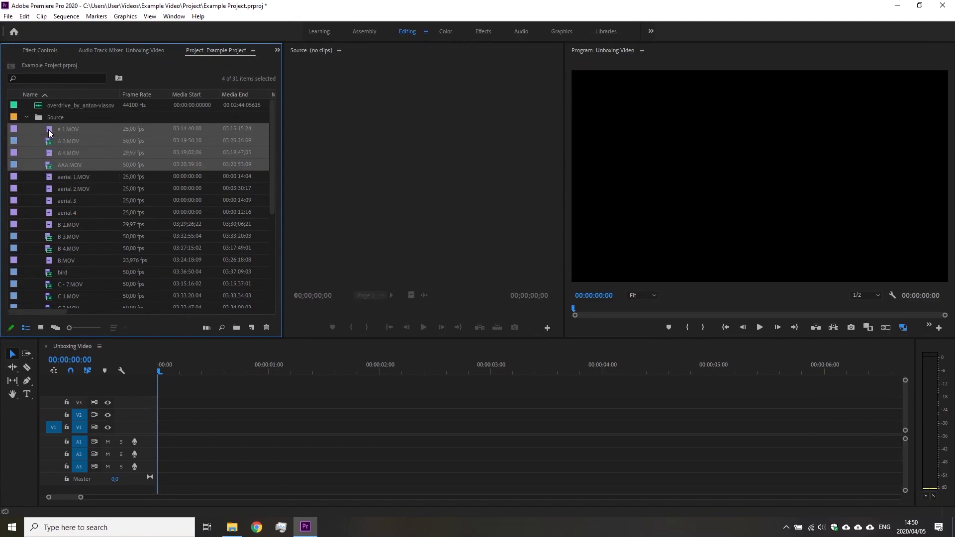
pyautogui.scroll(-4, 231, 301)
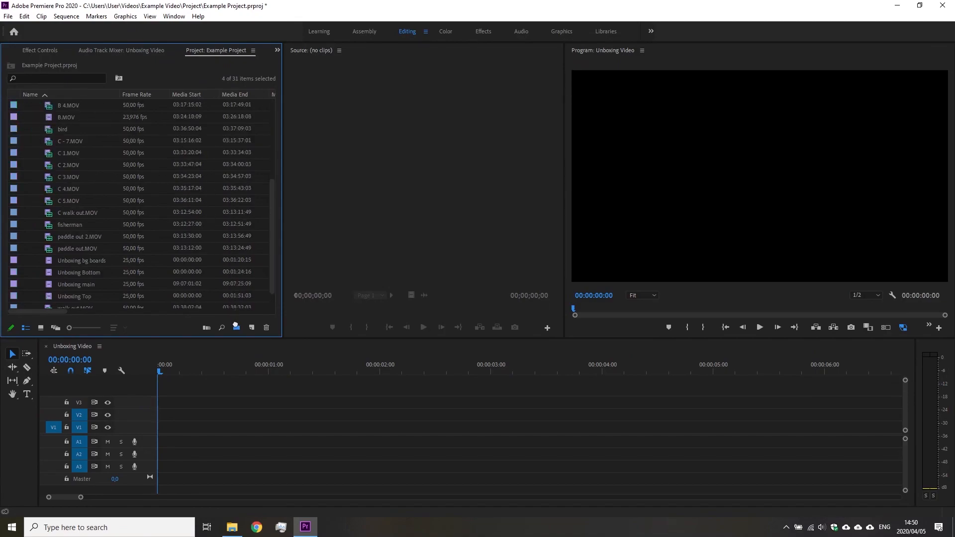
pyautogui.moveTo(235, 325); pyautogui.dragTo(235, 326)
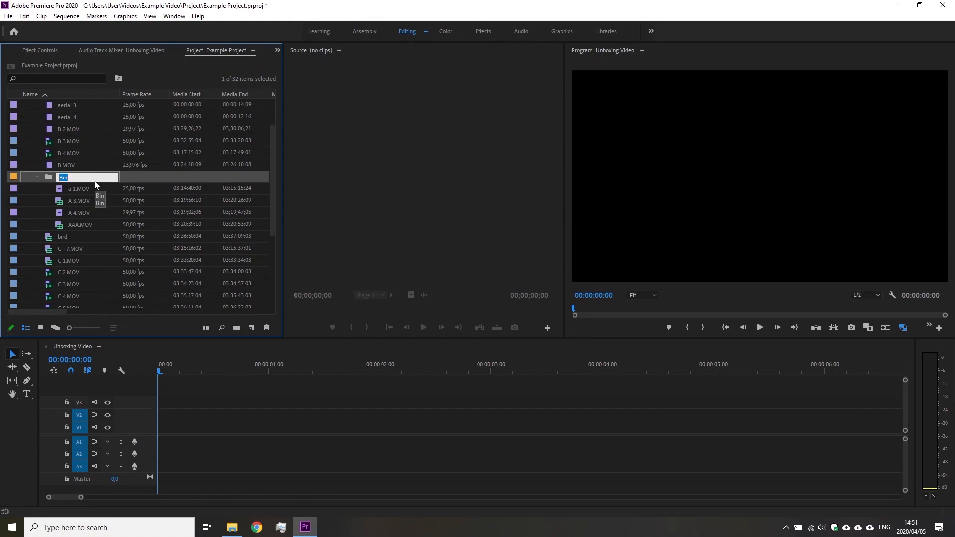
pyautogui.write('Surfing Clips')
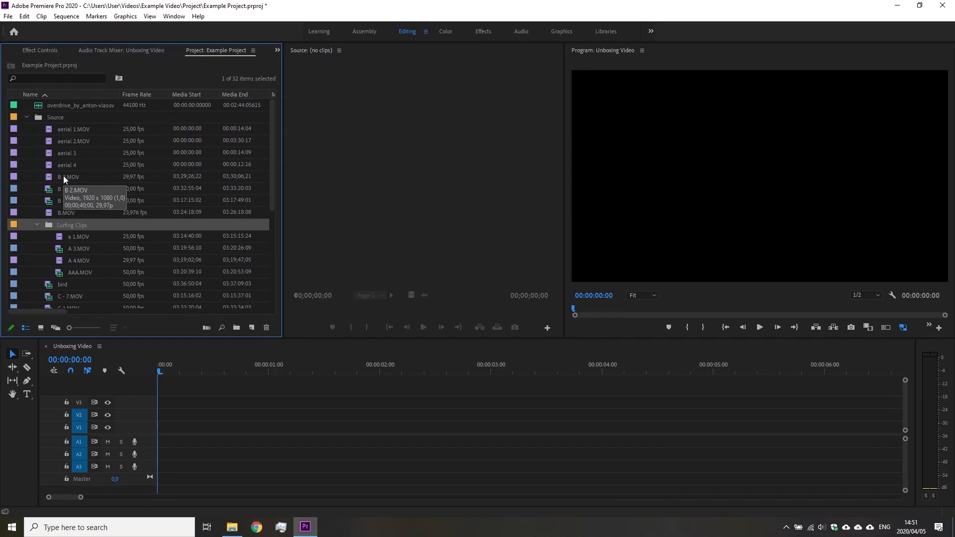
# Step: Move the clips from B 2.MOV through B.MOV into the Surfing Clips bin
pyautogui.click(61, 176)
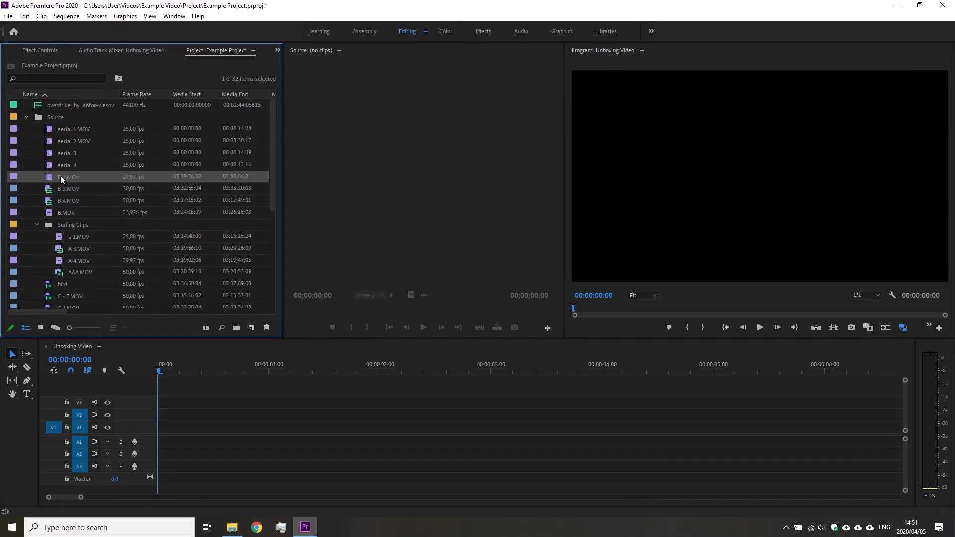
pyautogui.keyDown('shift'); pyautogui.click(62, 213); pyautogui.keyUp('shift')
pyautogui.moveTo(55, 178); pyautogui.dragTo(73, 223)
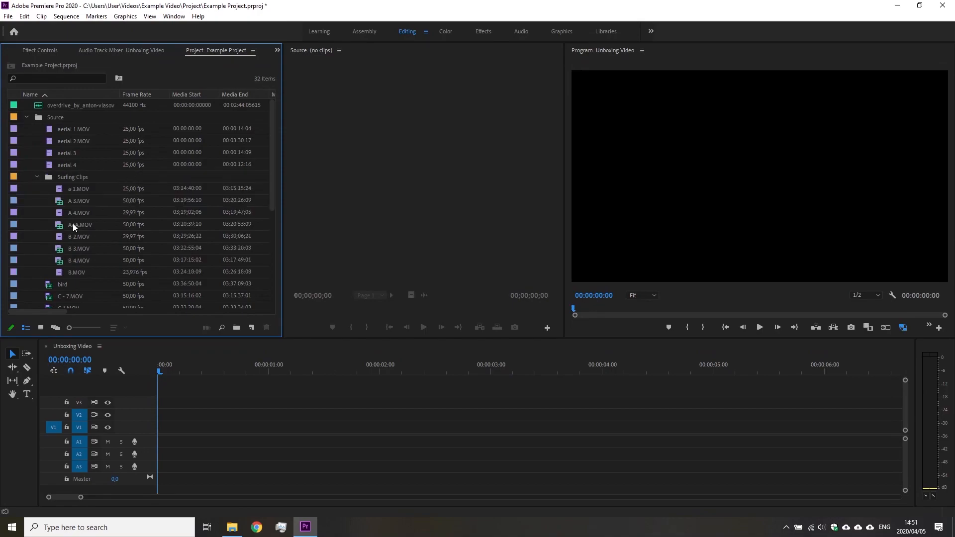
# Step: Move the clips from C - 7.MOV through C walk out.MOV into the Surfing Clips bin and collapse the bin
pyautogui.scroll(-4, 72, 225)
pyautogui.click(65, 211)
pyautogui.scroll(-1, 64, 229)
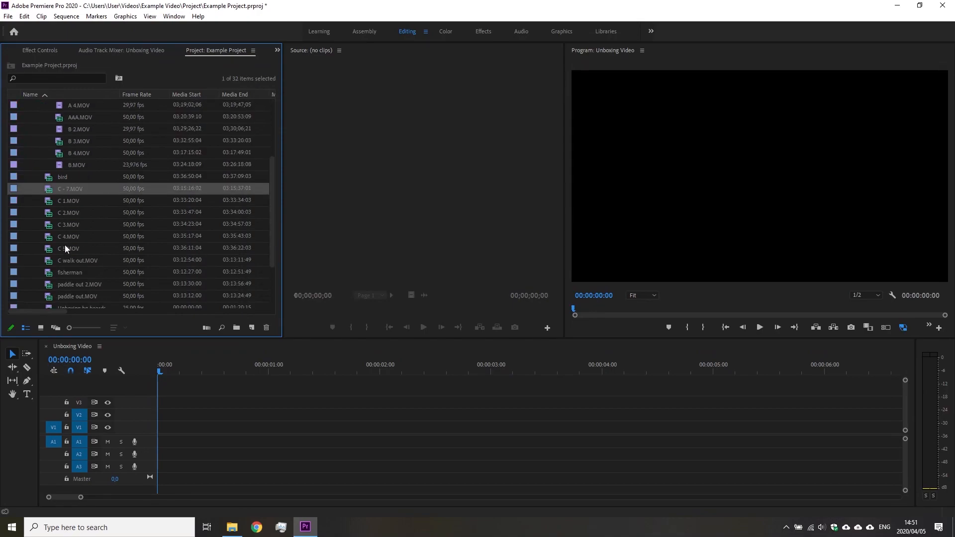
pyautogui.keyDown('shift'); pyautogui.click(64, 258); pyautogui.keyUp('shift')
pyautogui.scroll(2, 67, 245)
pyautogui.moveTo(65, 244); pyautogui.dragTo(70, 118)
pyautogui.scroll(2, 50, 188)
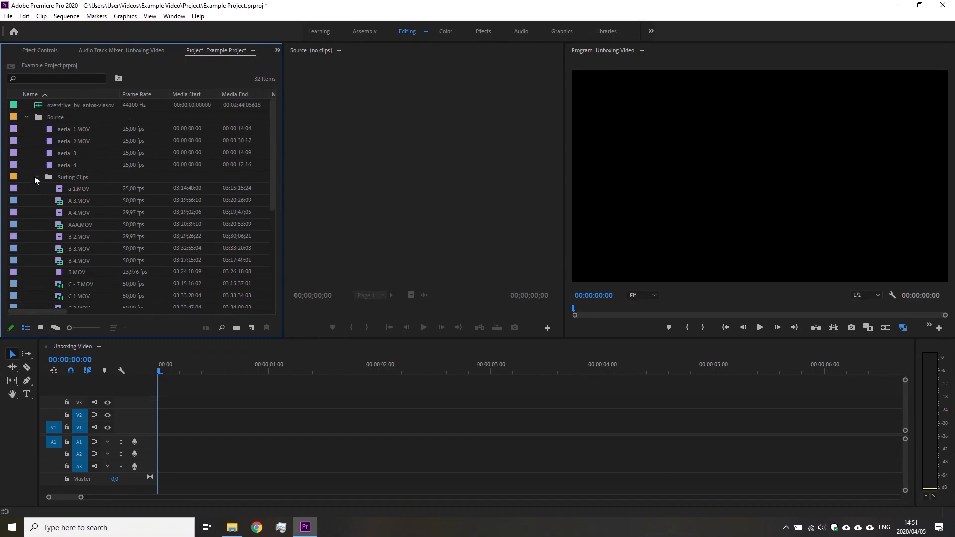
pyautogui.click(35, 177)
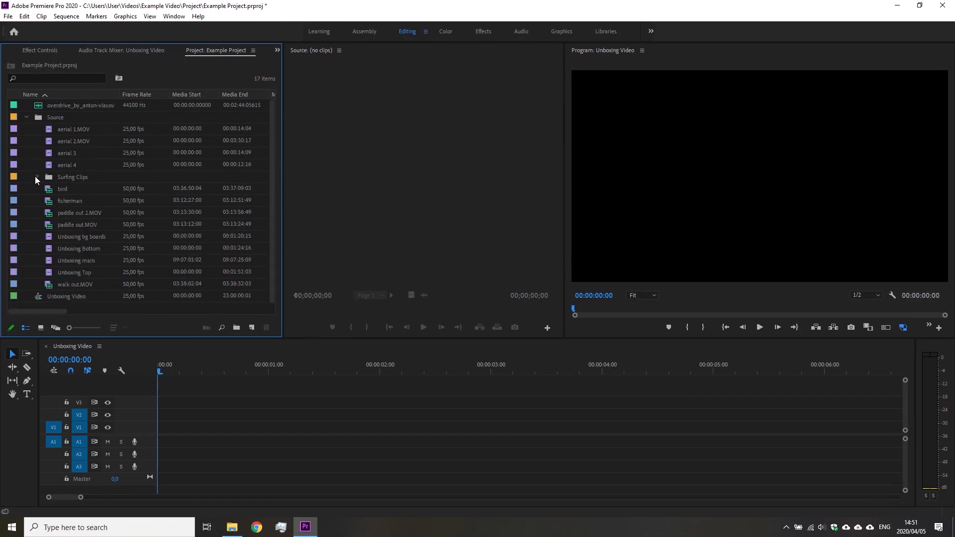
# Step: Group the clips from aerial 1.MOV through aerial 4 into a new bin named Aerials and collapse it
pyautogui.click(60, 130)
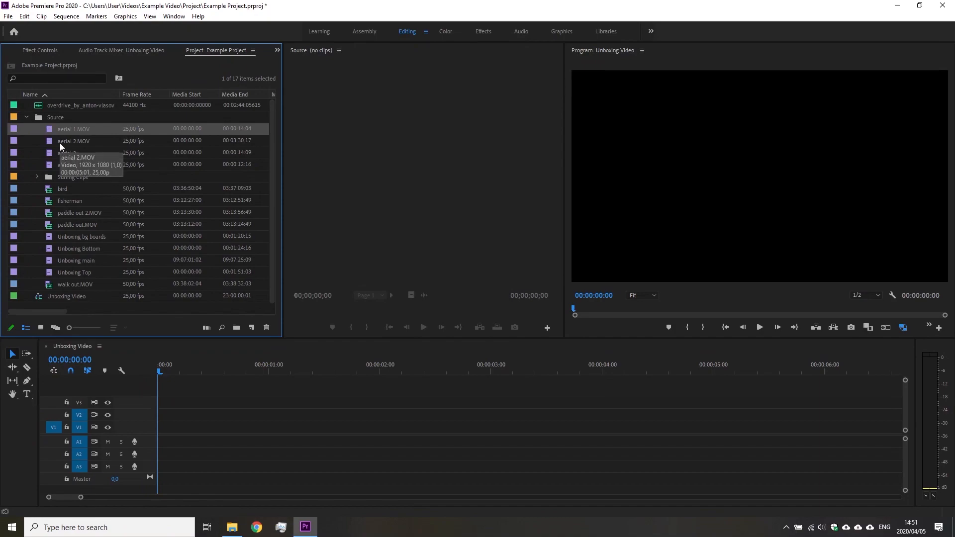
pyautogui.keyDown('shift'); pyautogui.click(61, 164); pyautogui.keyUp('shift')
pyautogui.moveTo(232, 335); pyautogui.dragTo(237, 328)
pyautogui.write('Aerials')
pyautogui.press('Return')
pyautogui.click(37, 129)
# Step: Group the clips from Unboxing bg boards through Unboxing Top into a new bin named Unboxing inside the Source bin
pyautogui.click(75, 201)
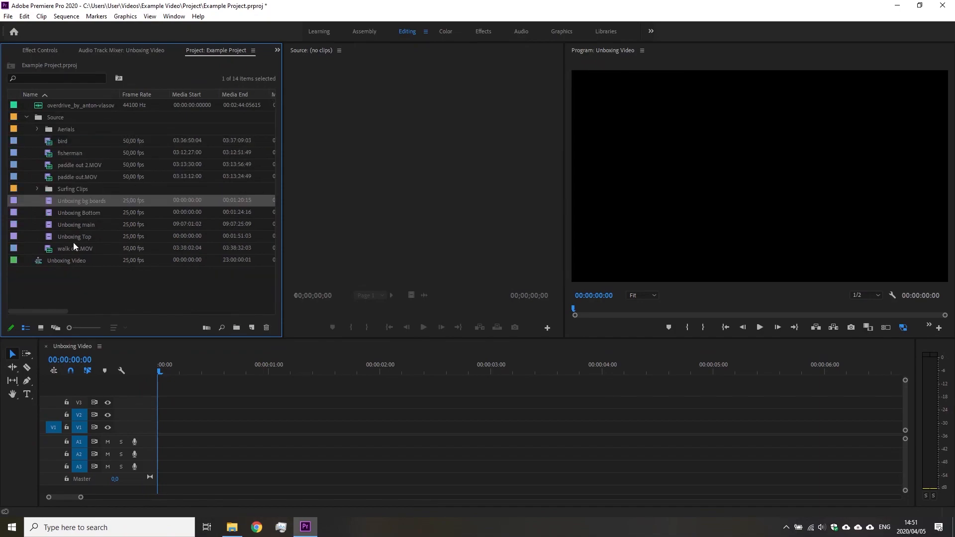
pyautogui.keyDown('shift'); pyautogui.click(73, 236); pyautogui.keyUp('shift')
pyautogui.moveTo(73, 237); pyautogui.dragTo(236, 329)
pyautogui.write('Unboxing')
pyautogui.click(37, 141)
# Step: Group the bird and fisherman clips into a new bin named Establishing inside the Source bin and collapse it
pyautogui.click(62, 153)
pyautogui.keyDown('shift'); pyautogui.click(70, 165); pyautogui.keyUp('shift')
pyautogui.moveTo(70, 165); pyautogui.dragTo(237, 327)
pyautogui.write('Establishing')
pyautogui.press('Return')
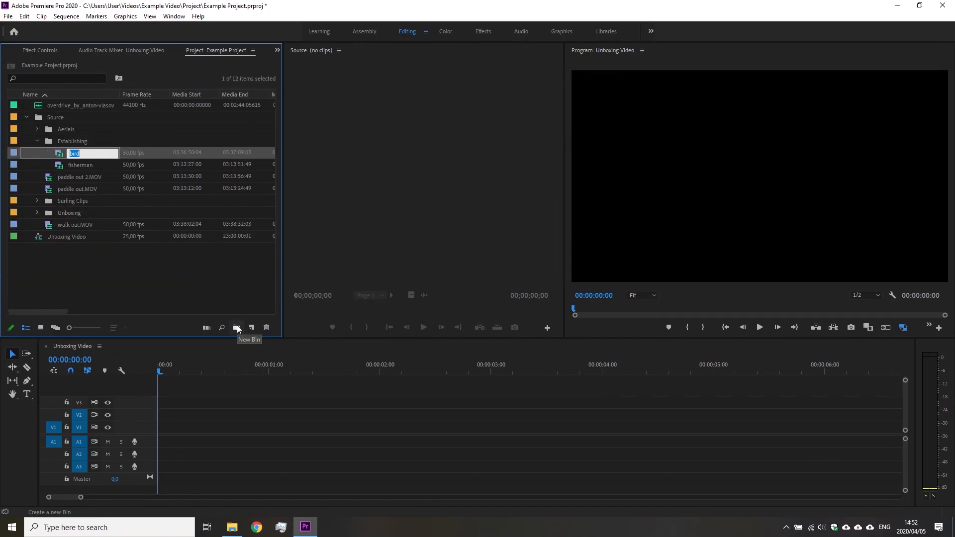
pyautogui.click(36, 141)
# Step: Group the two paddle out clips and walk out.MOV into a new bin named enter/exit inside the Source bin
pyautogui.click(80, 153)
pyautogui.write('enter/exit')
pyautogui.press('Return')
pyautogui.click(36, 141)
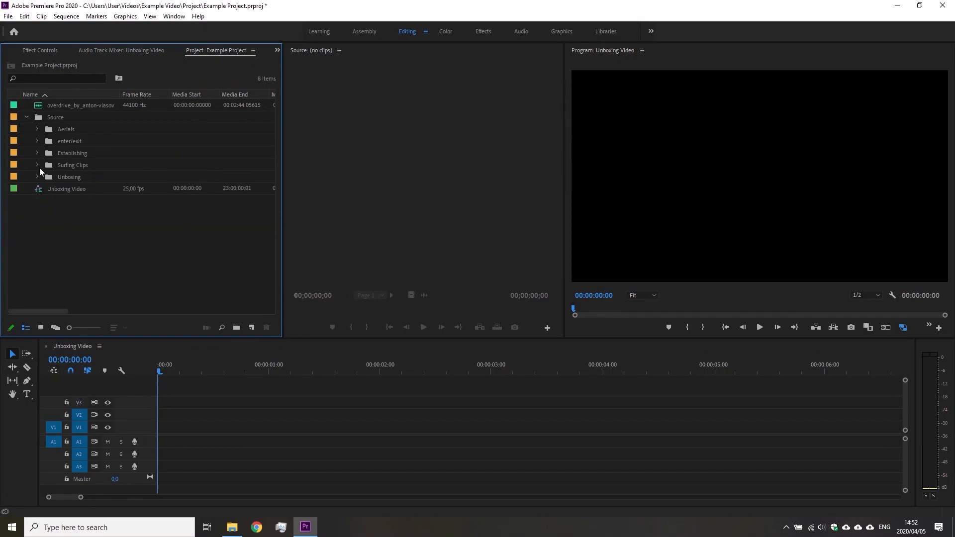
pyautogui.click(37, 165)
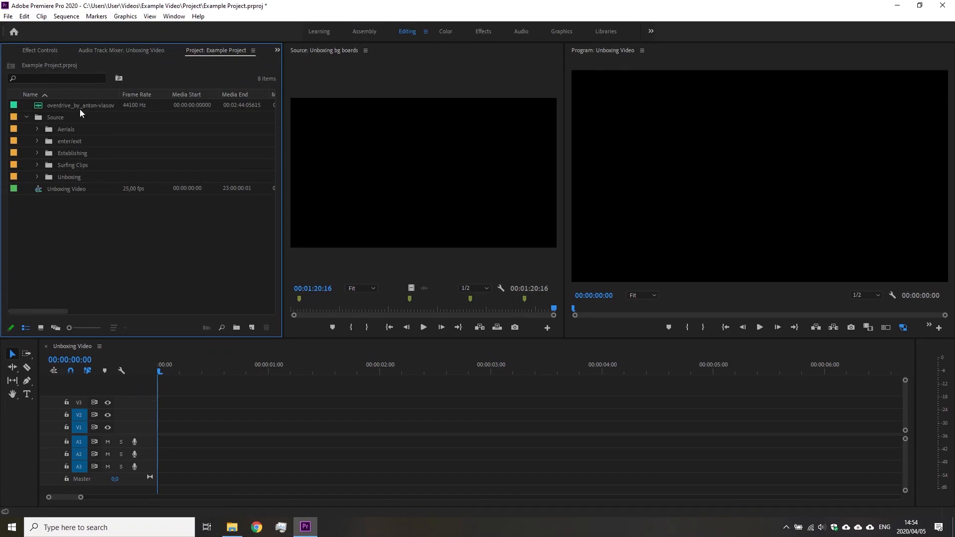
# Step: Place the overdrive music file at the start of audio track A3 and lock that track
pyautogui.moveTo(79, 106); pyautogui.dragTo(158, 470)
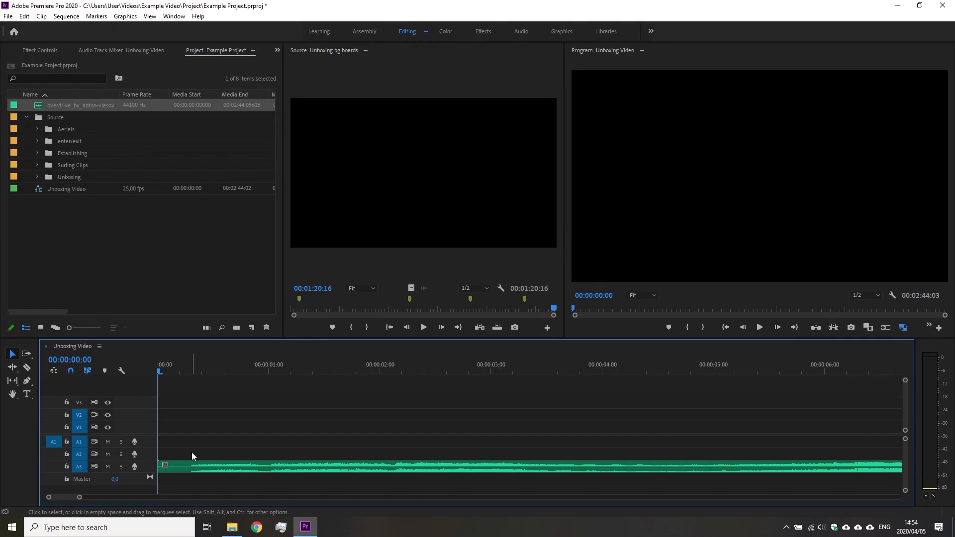
pyautogui.click(67, 466)
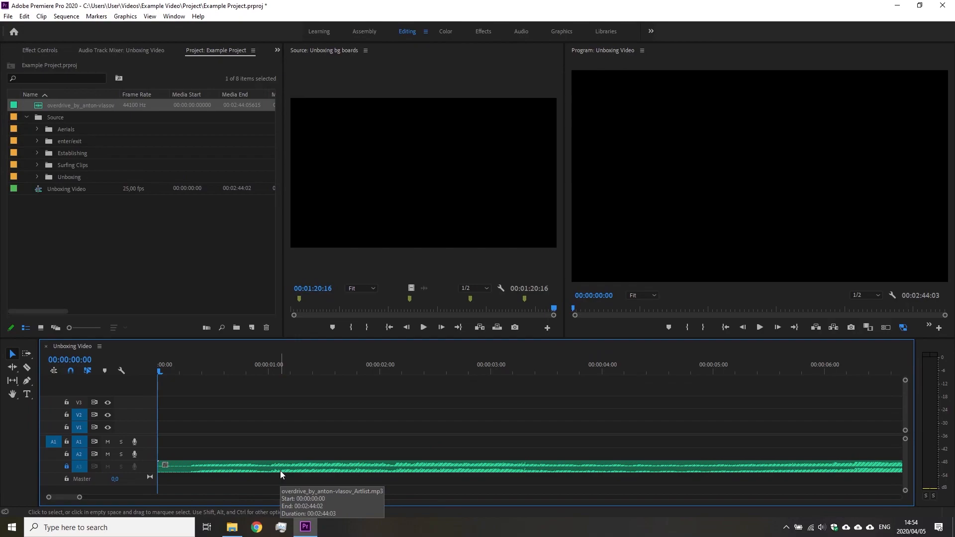
# Step: Open aerial 1.MOV from the Aerials bin and mark its In point at 00:00:06:02 and Out point at 00:00:09:23
pyautogui.click(37, 129)
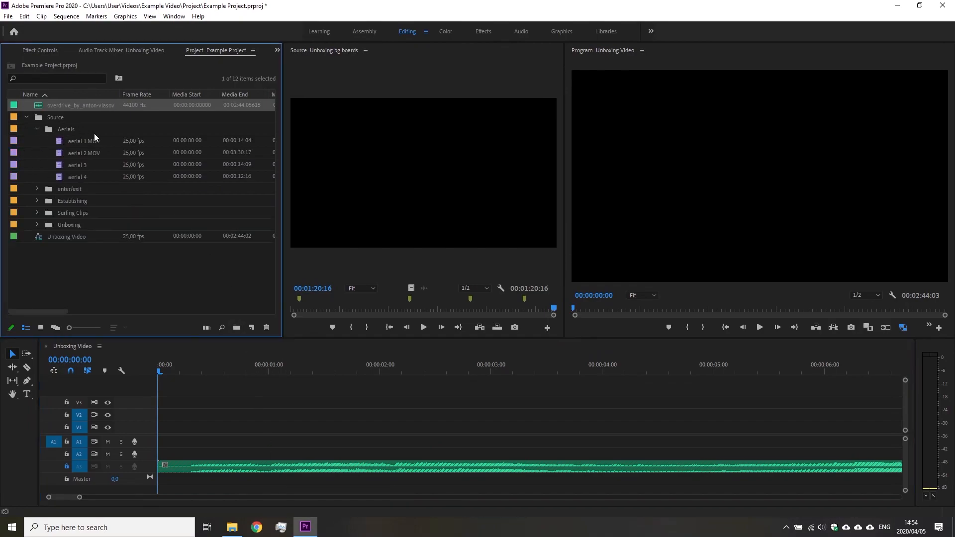
pyautogui.doubleClick(61, 139)
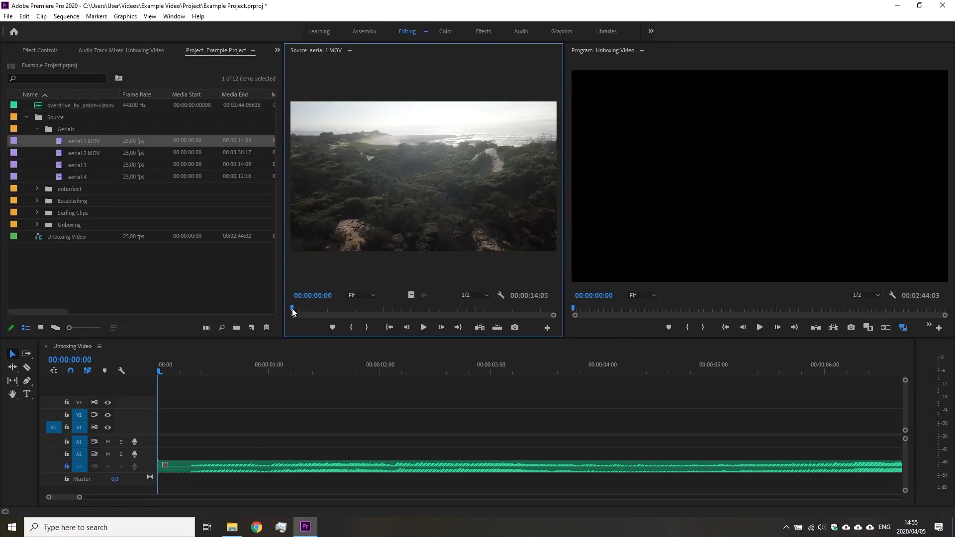
pyautogui.moveTo(291, 308); pyautogui.dragTo(332, 309)
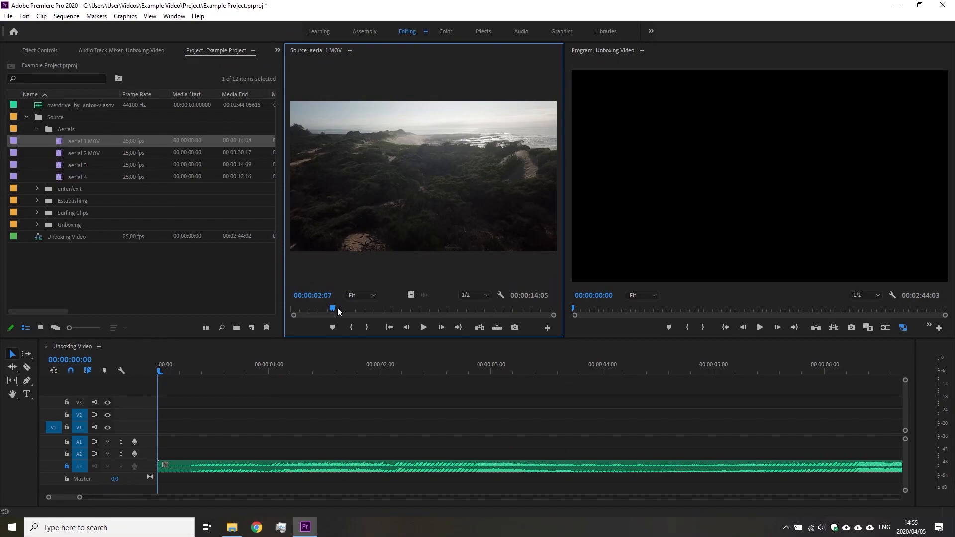
pyautogui.moveTo(333, 309); pyautogui.dragTo(404, 307)
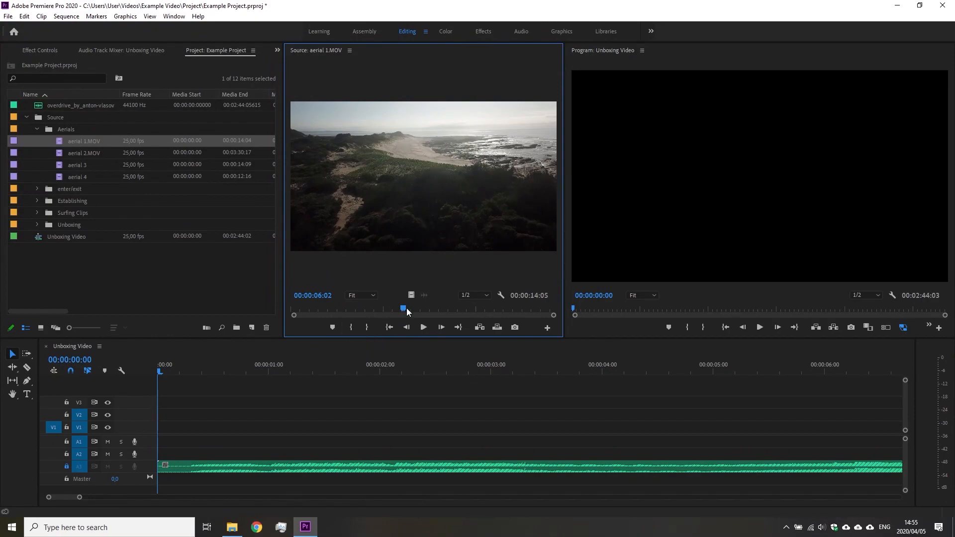
pyautogui.press('i')
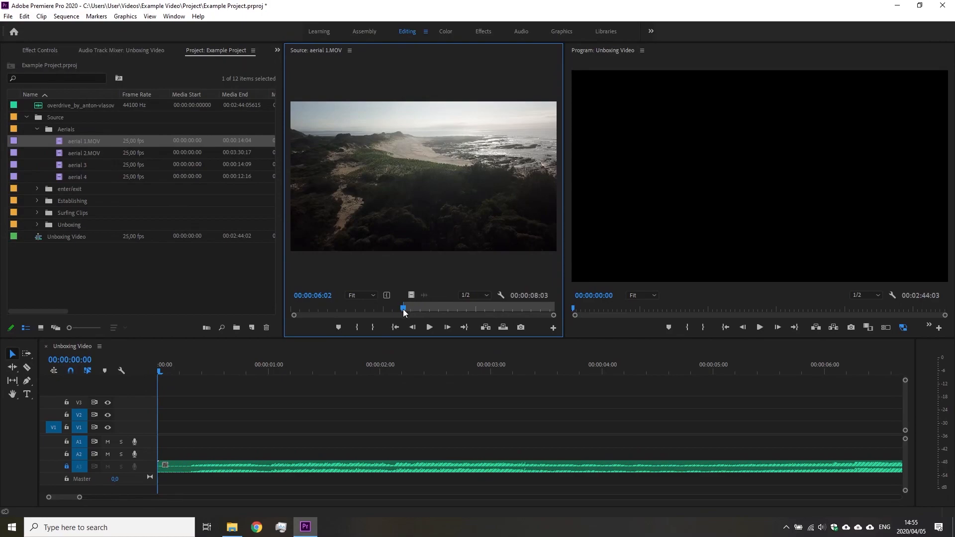
pyautogui.moveTo(403, 309); pyautogui.dragTo(475, 307)
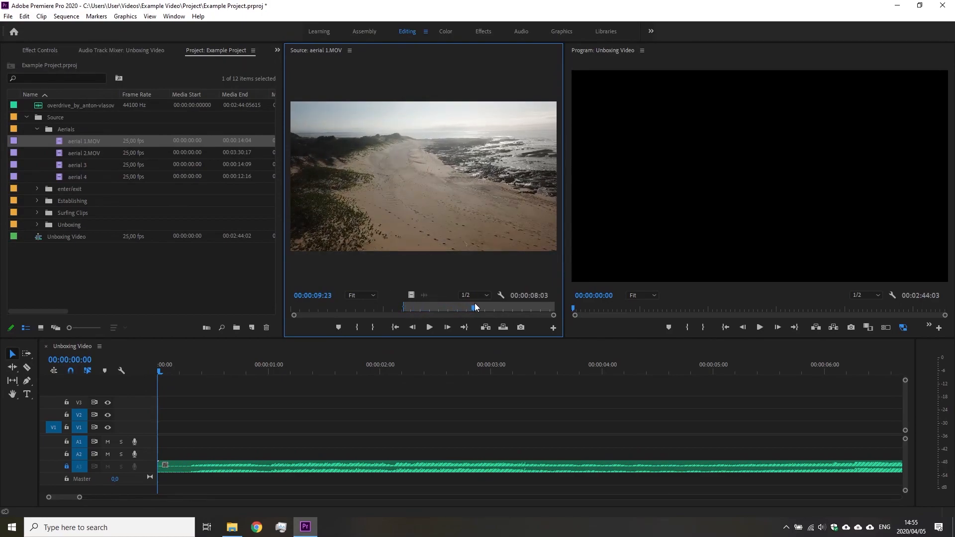
pyautogui.click(374, 327)
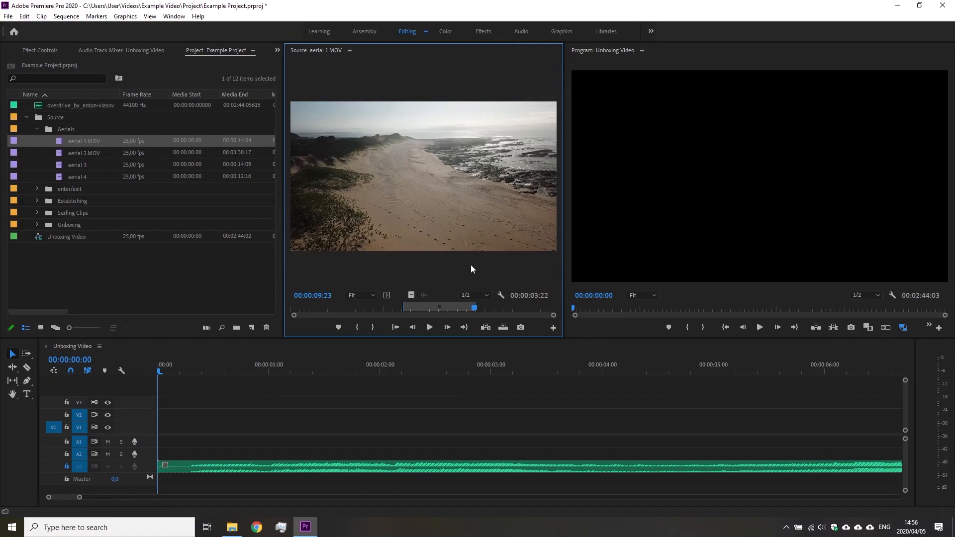
# Step: Place the marked range of aerial 1.MOV at the start of video track V1
pyautogui.click(486, 328)
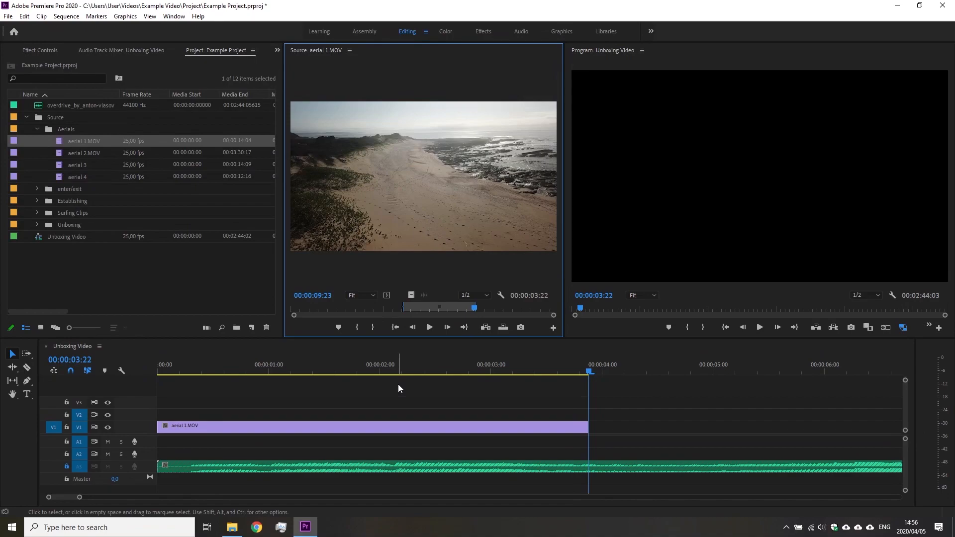
pyautogui.hotkey('ctrl', 'z')
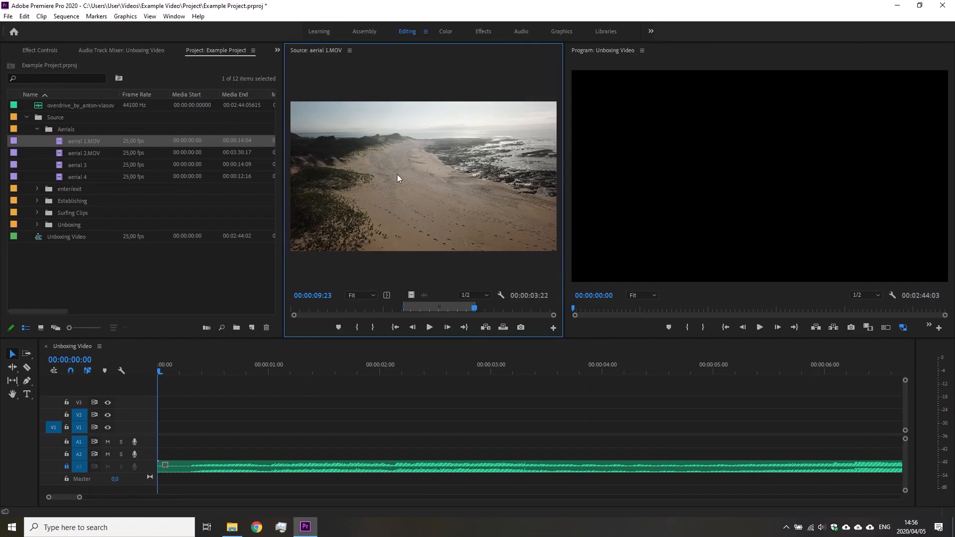
pyautogui.moveTo(397, 174); pyautogui.dragTo(163, 433)
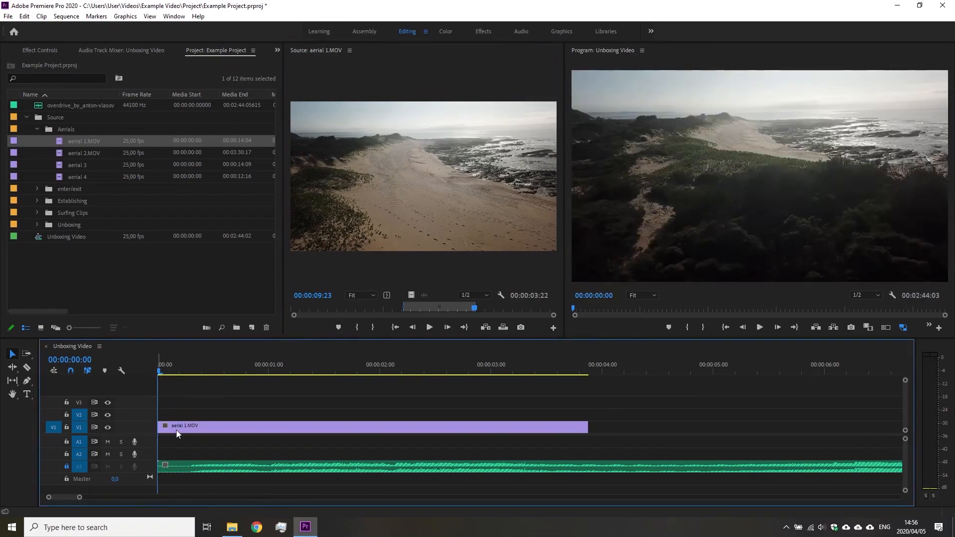
# Step: Move the timeline playhead to the end of the aerial 1.MOV clip at 00:00:03:22
pyautogui.moveTo(269, 367); pyautogui.dragTo(619, 369)
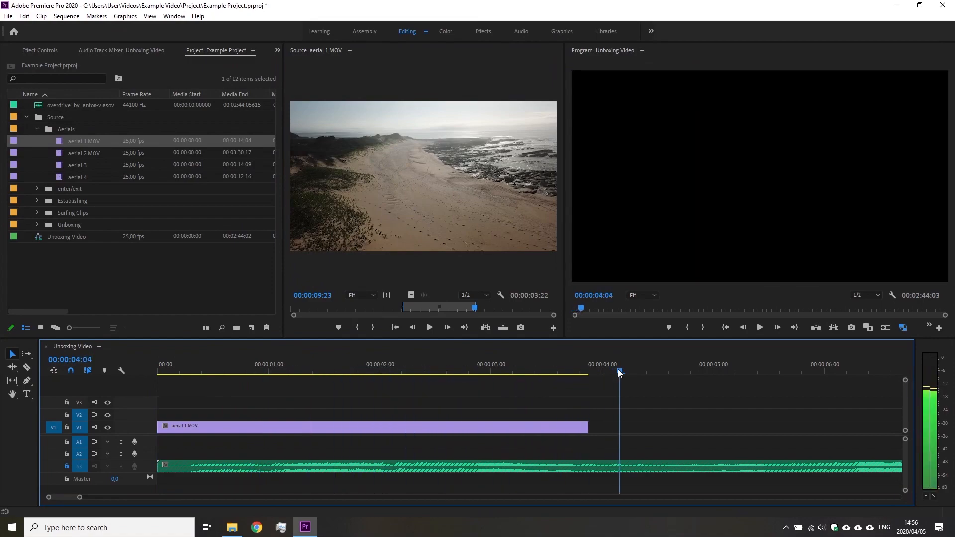
pyautogui.press('Up')
pyautogui.press('-')
pyautogui.press('-')
pyautogui.click(318, 278)
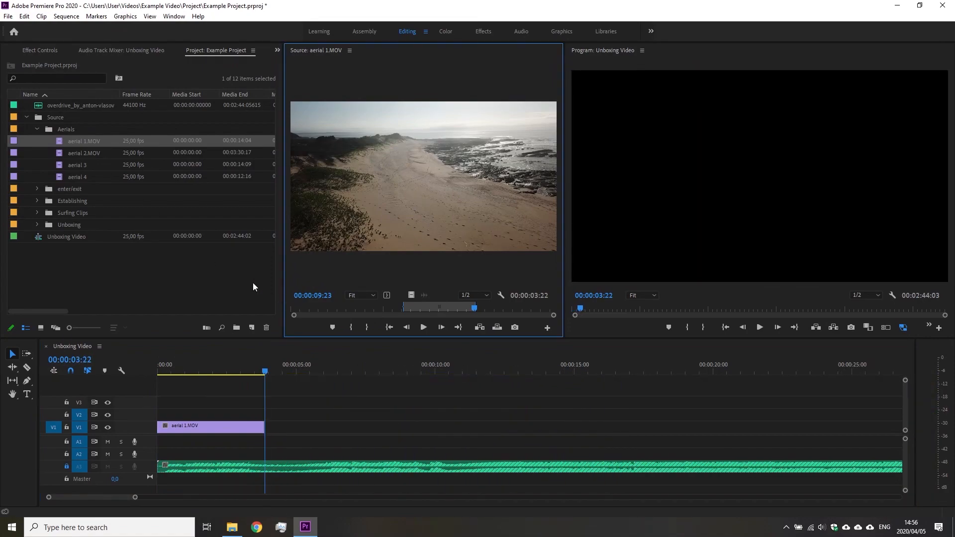
# Step: Mark a 00:00:03:23 range of aerial 2.MOV starting at 00:00:04:22 and place it directly after aerial 1.MOV on track V1
pyautogui.doubleClick(56, 148)
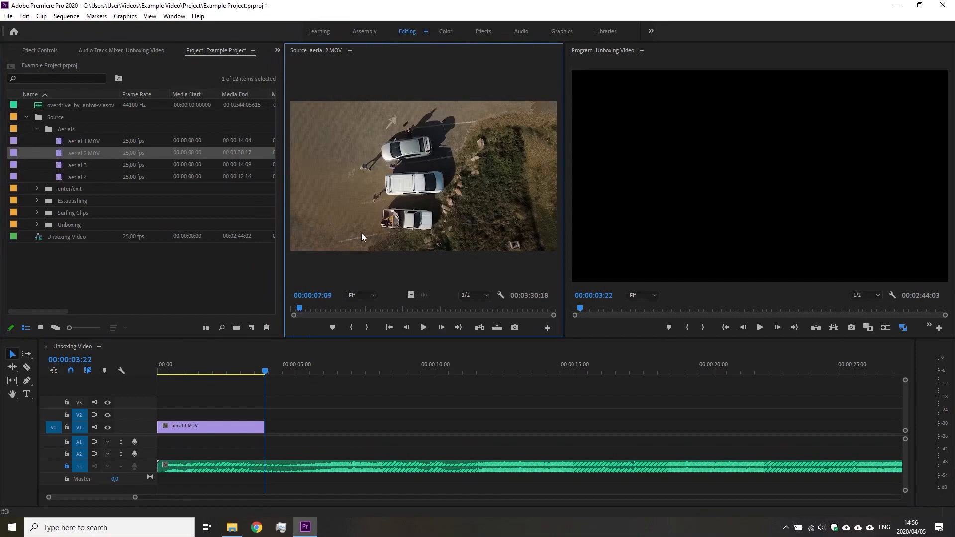
pyautogui.scroll(3, 312, 314)
pyautogui.moveTo(317, 307)
pyautogui.mouseDown()
pyautogui.moveTo(286, 308)
pyautogui.moveTo(325, 309)
pyautogui.moveTo(305, 310)
pyautogui.moveTo(304, 321)
pyautogui.moveTo(313, 321)
pyautogui.mouseUp()
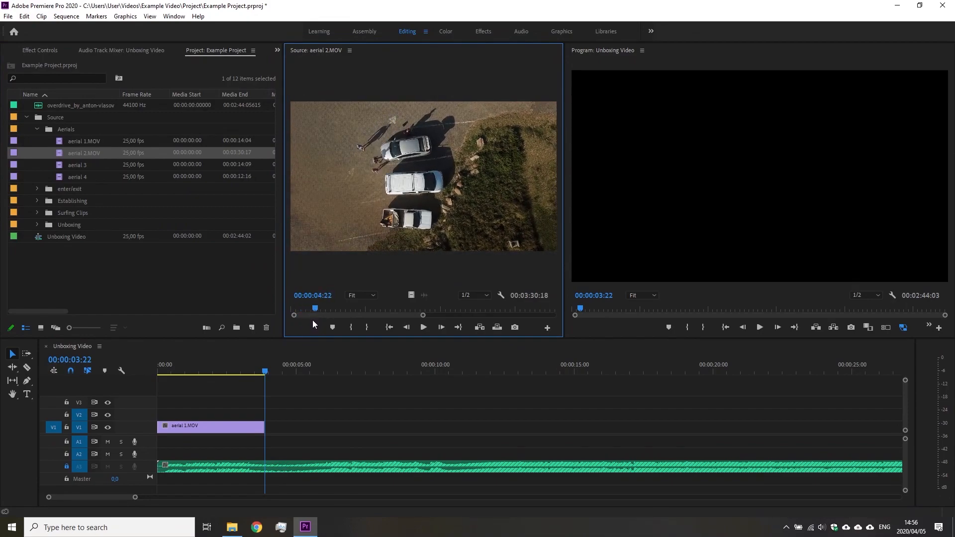
pyautogui.press('space')
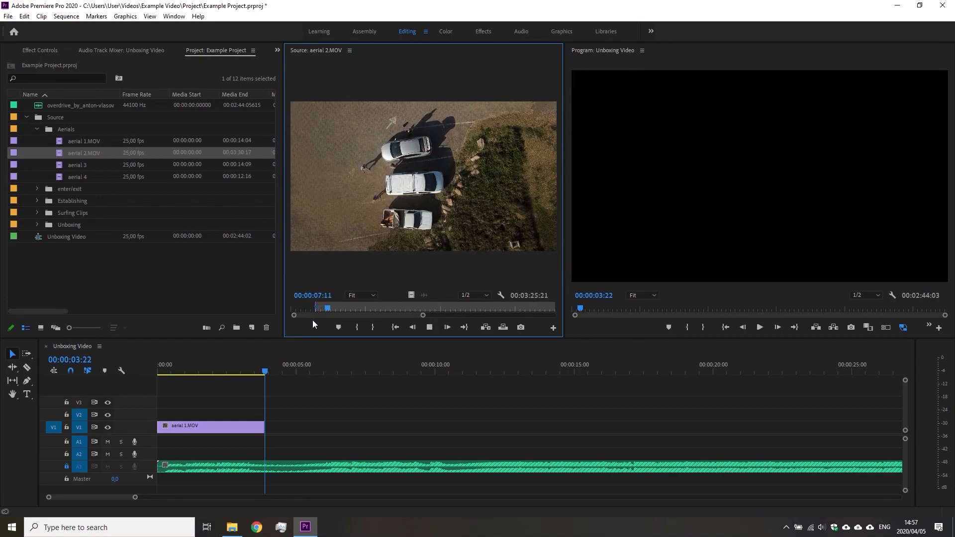
pyautogui.press('o')
pyautogui.press('space')
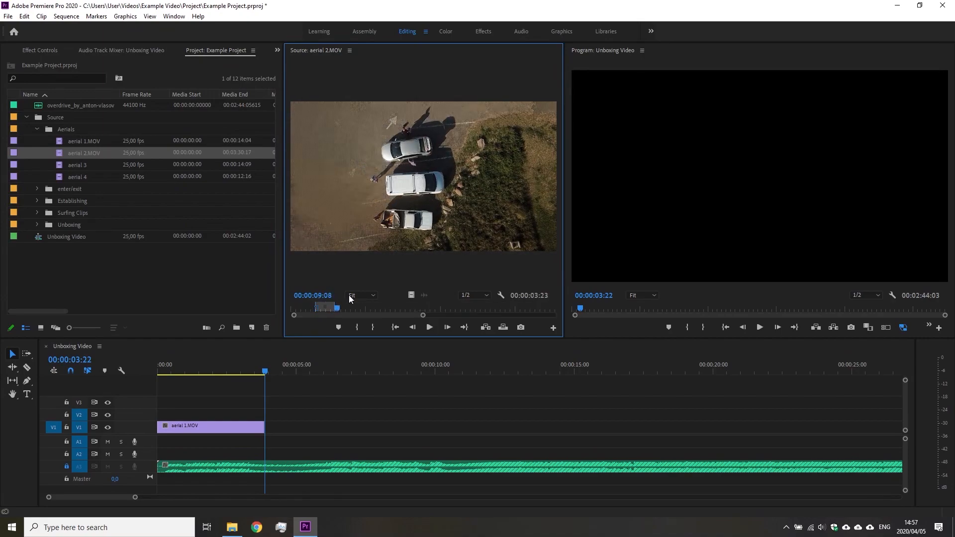
pyautogui.moveTo(339, 304); pyautogui.dragTo(270, 428)
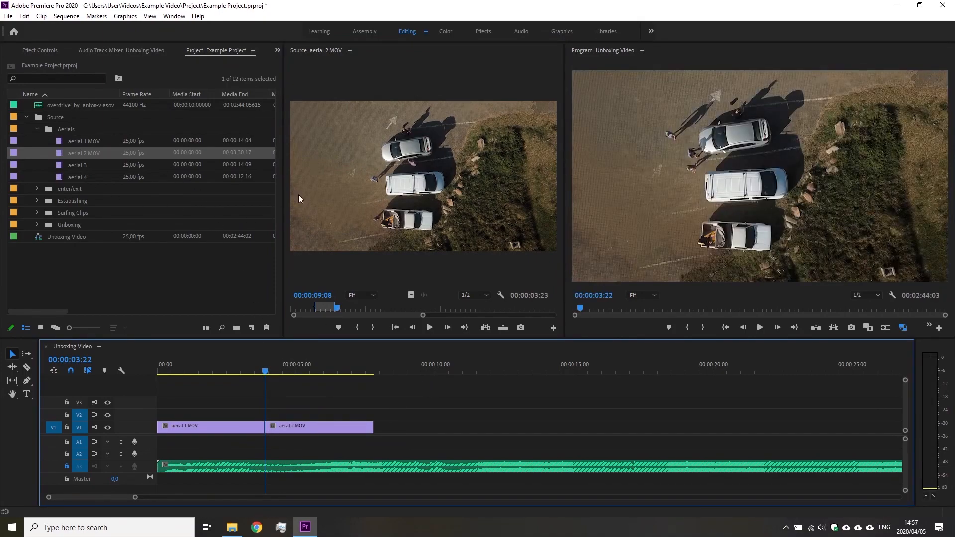
# Step: Open the bird clip from the Establishing bin and mark a 00:00:01:45 range around the bird standing on the rocks
pyautogui.click(67, 177)
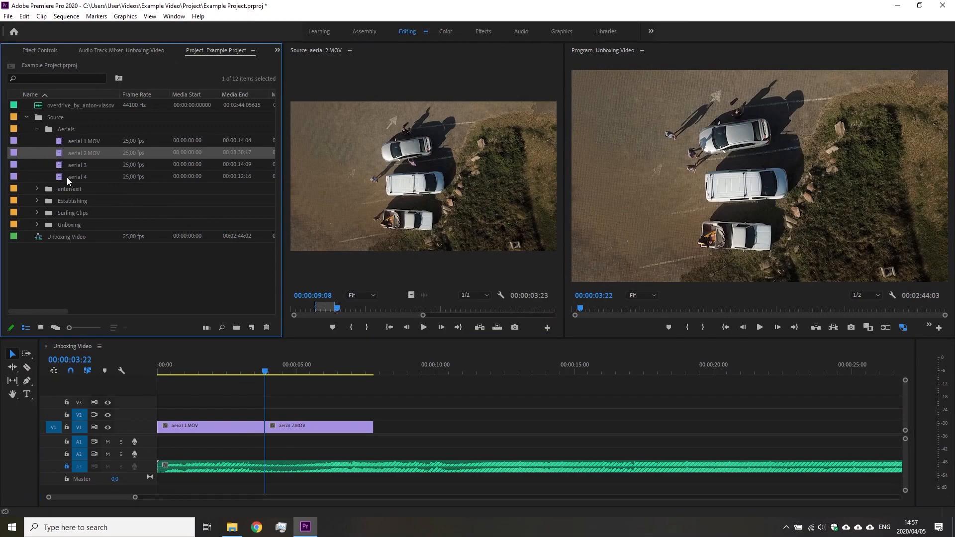
pyautogui.click(36, 201)
pyautogui.doubleClick(57, 212)
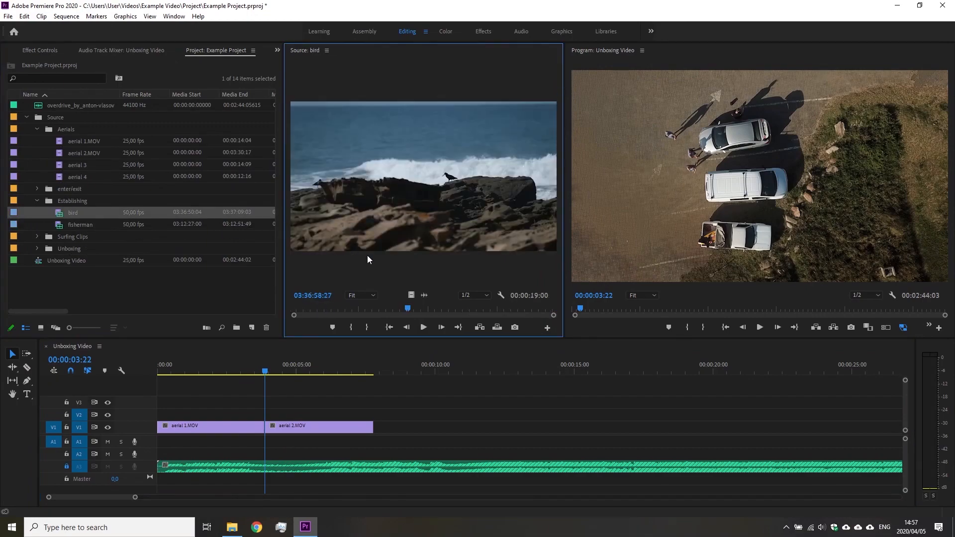
pyautogui.moveTo(410, 305); pyautogui.dragTo(473, 302)
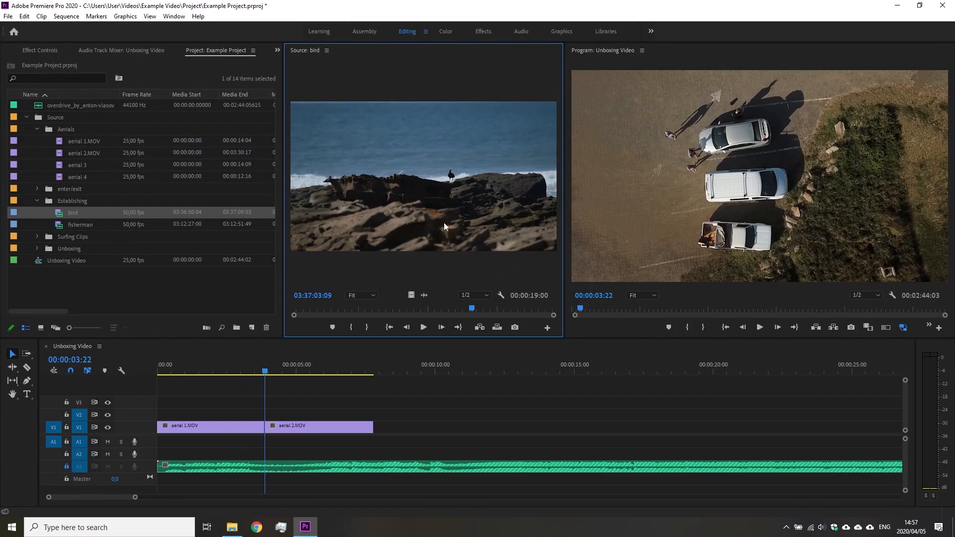
pyautogui.press('`')
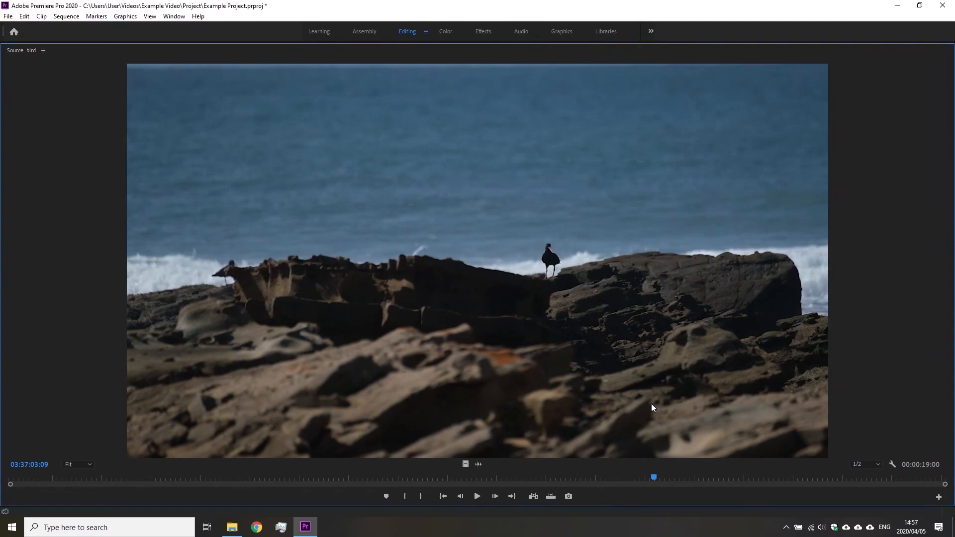
pyautogui.moveTo(654, 477)
pyautogui.mouseDown()
pyautogui.moveTo(507, 470)
pyautogui.moveTo(602, 460)
pyautogui.moveTo(481, 458)
pyautogui.moveTo(591, 449)
pyautogui.moveTo(557, 455)
pyautogui.moveTo(547, 479)
pyautogui.moveTo(476, 486)
pyautogui.moveTo(448, 478)
pyautogui.moveTo(558, 467)
pyautogui.mouseUp()
pyautogui.press('o')
pyautogui.press('i')
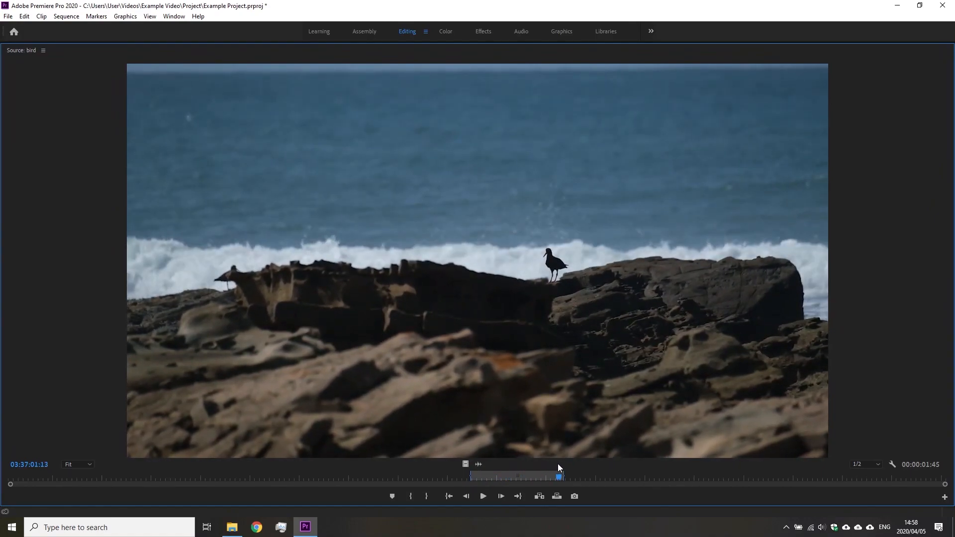
pyautogui.press('`')
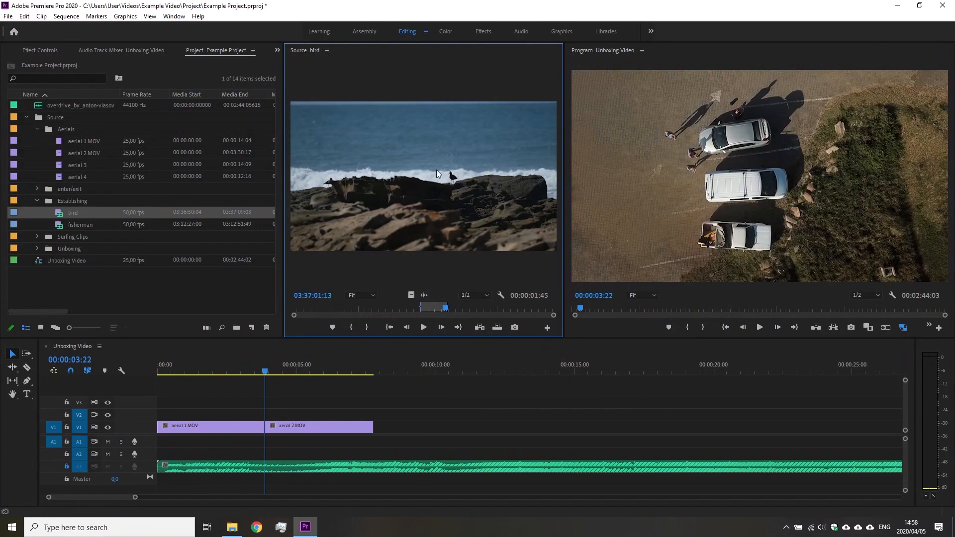
# Step: Place the marked range of the bird clip directly after aerial 2.MOV, with its video on V1 and its sound on A1
pyautogui.moveTo(437, 174); pyautogui.dragTo(382, 438)
pyautogui.moveTo(265, 371)
pyautogui.mouseDown()
pyautogui.moveTo(190, 370)
pyautogui.moveTo(292, 378)
pyautogui.moveTo(395, 370)
pyautogui.mouseUp()
pyautogui.click(282, 427)
pyautogui.moveTo(437, 398); pyautogui.dragTo(407, 445)
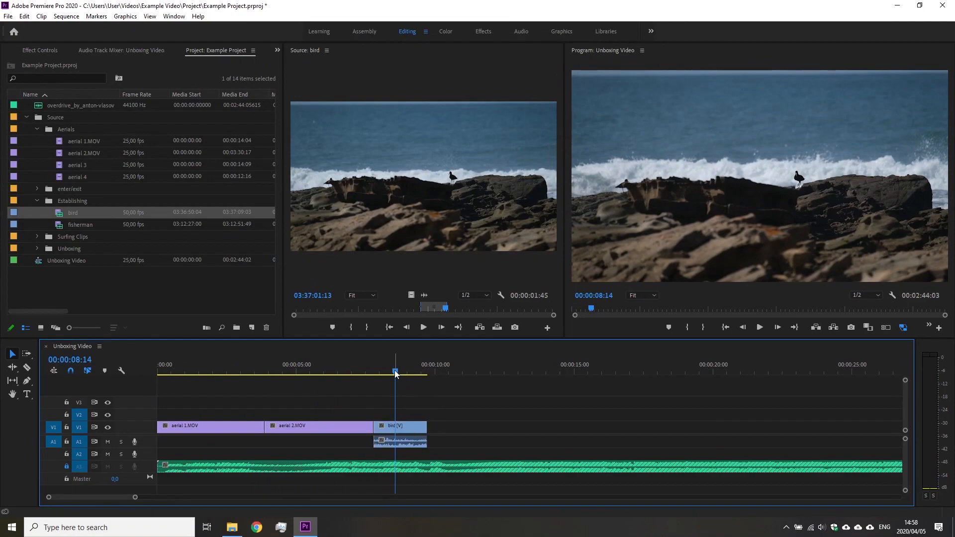
# Step: Play the bird clip in the timeline from 00:00:08:00 to hear its sound together with the music
pyautogui.moveTo(395, 374); pyautogui.dragTo(380, 375)
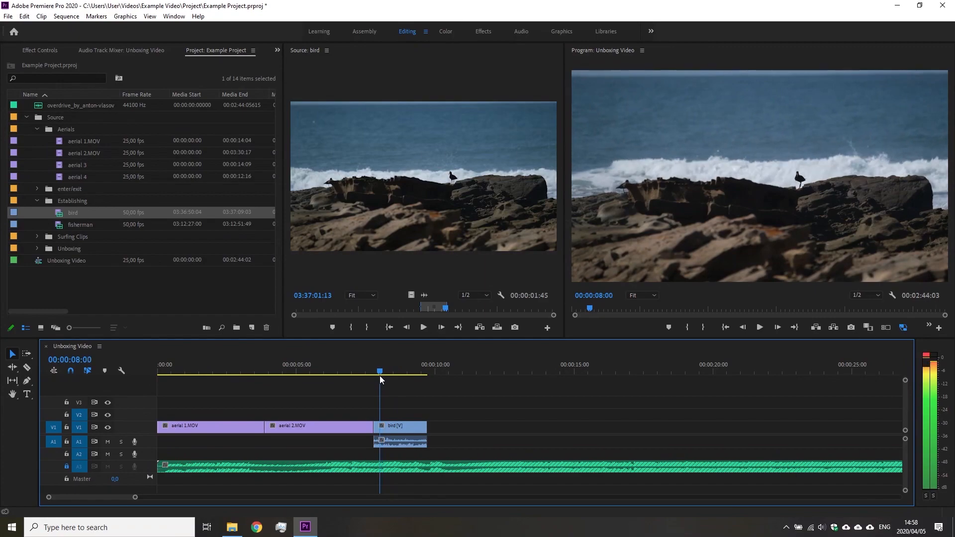
pyautogui.press('space')
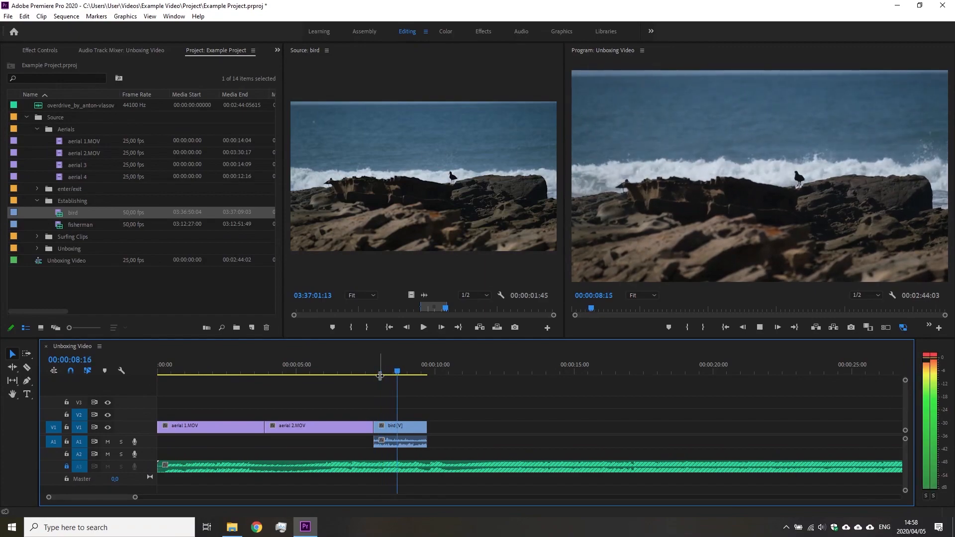
pyautogui.click(378, 372)
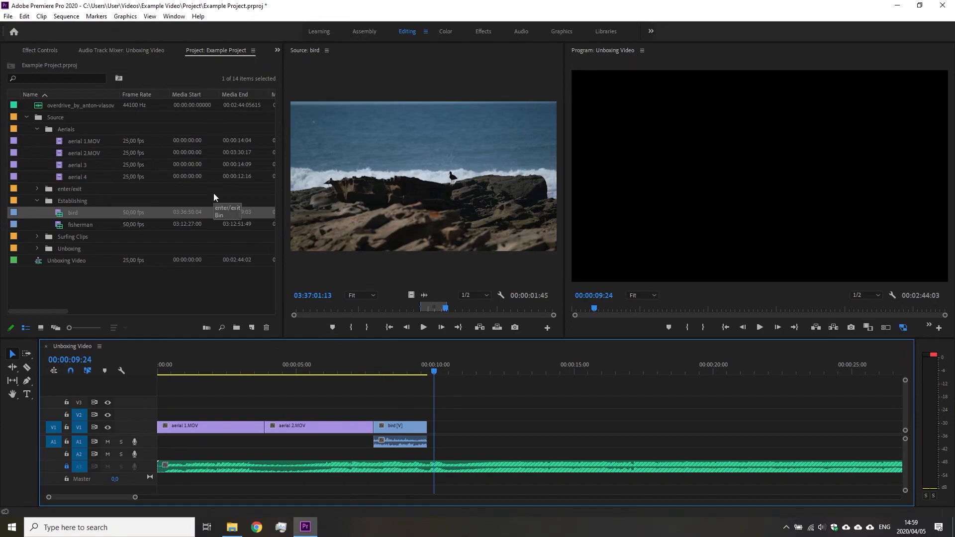
# Step: Show the Audio Track Mixer for the Unboxing Video sequence and play the music to check the track levels
pyautogui.click(174, 16)
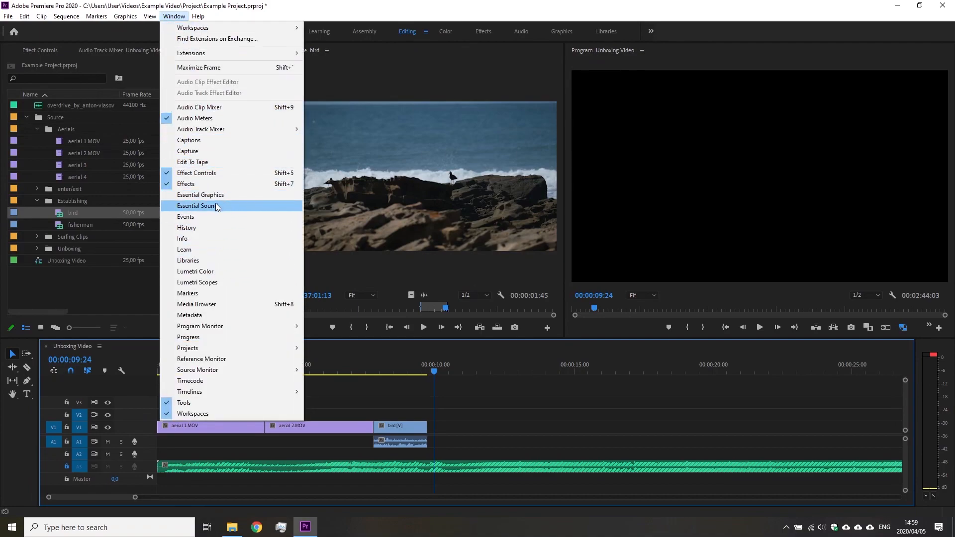
pyautogui.moveTo(244, 130)
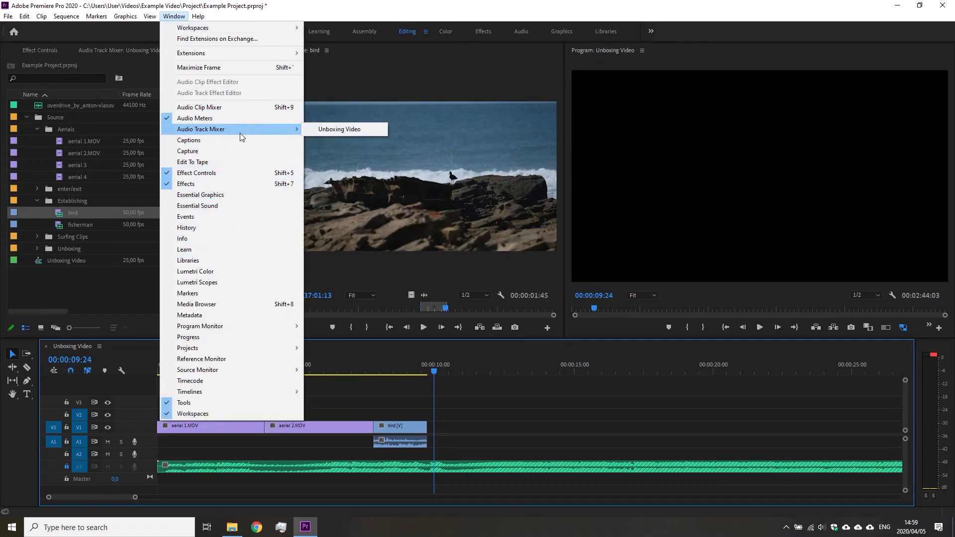
pyautogui.click(381, 4)
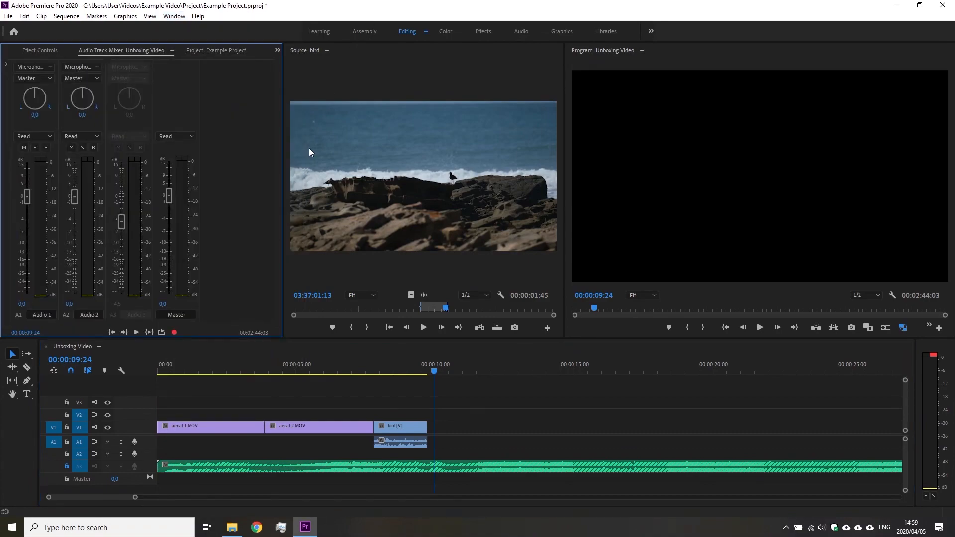
pyautogui.press('space')
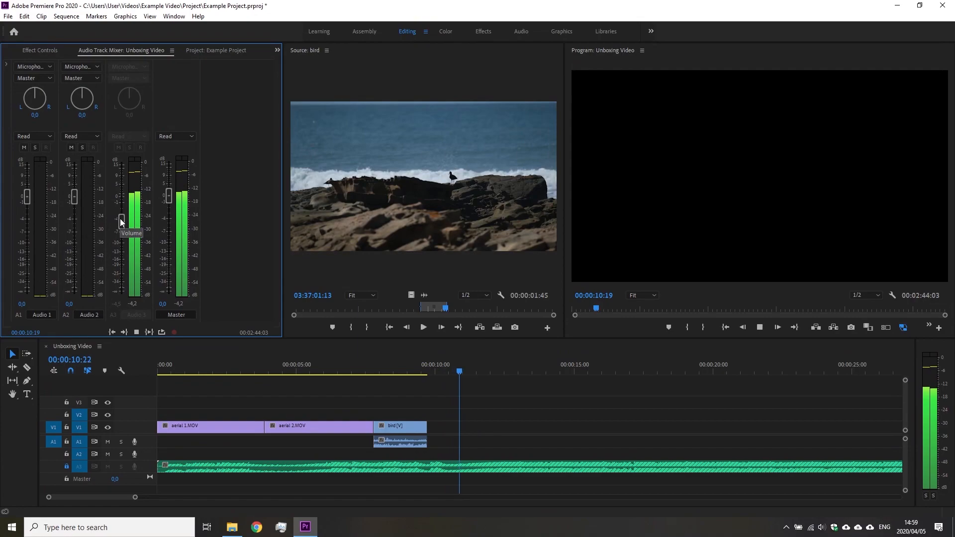
pyautogui.press('space')
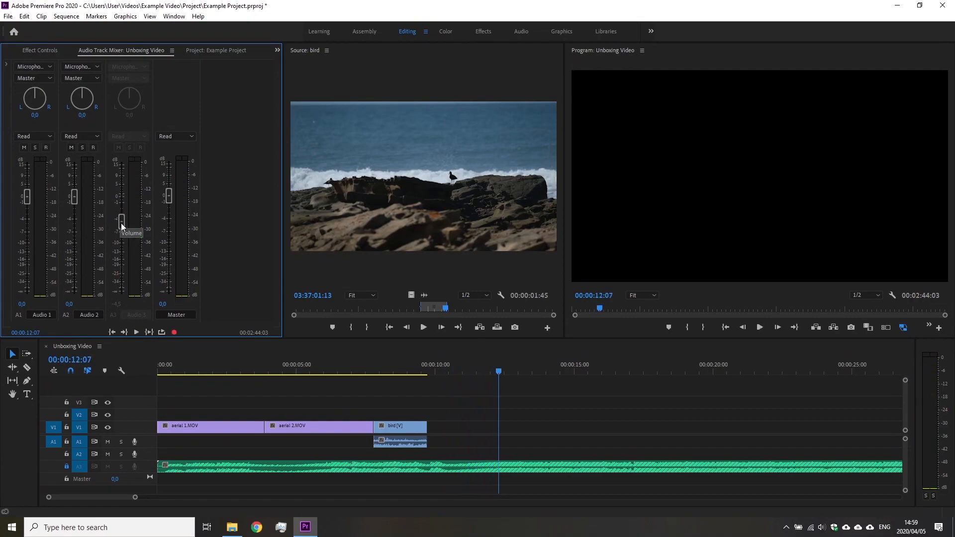
pyautogui.press('space')
pyautogui.press('space')
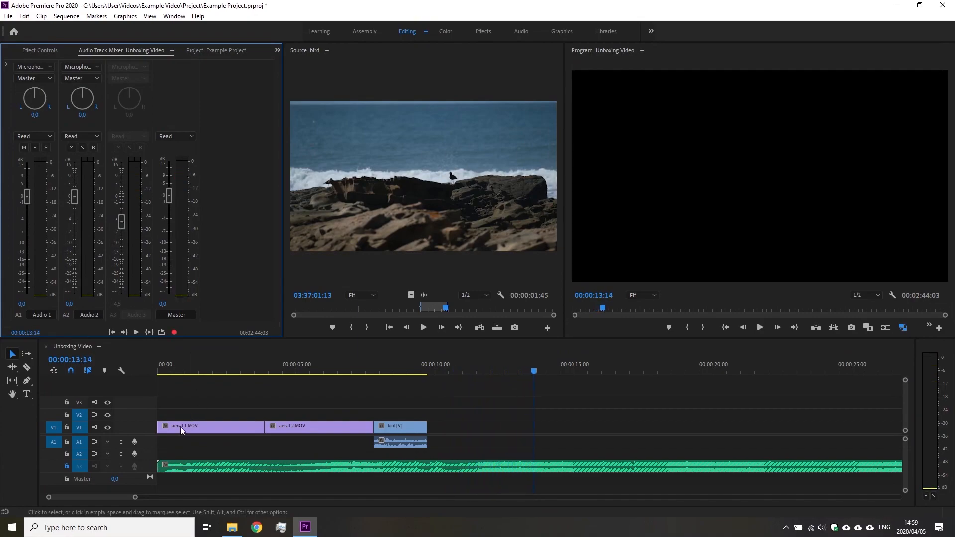
# Step: Unlock the music track A3 and lower its volume to -6.3 dB while the sequence plays
pyautogui.click(67, 466)
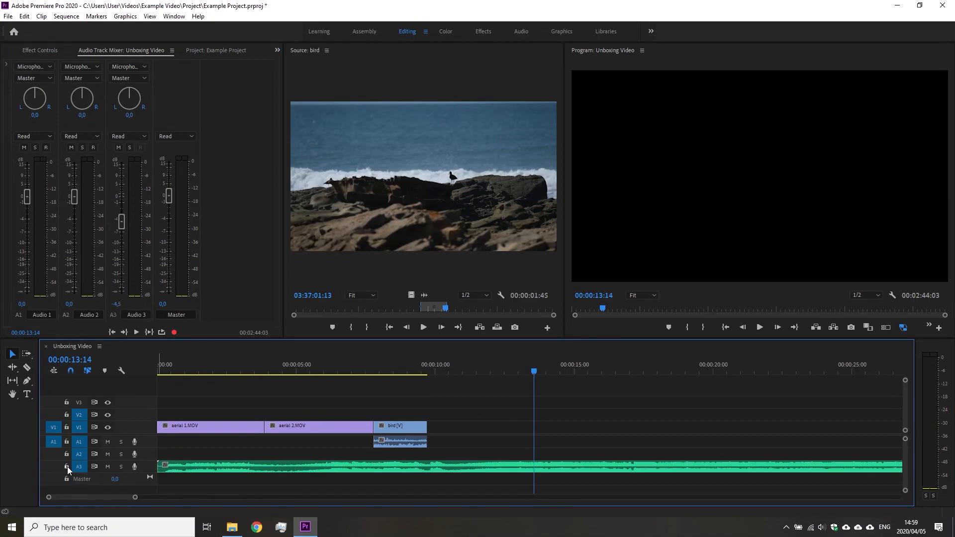
pyautogui.press('space')
pyautogui.moveTo(120, 224); pyautogui.dragTo(119, 230)
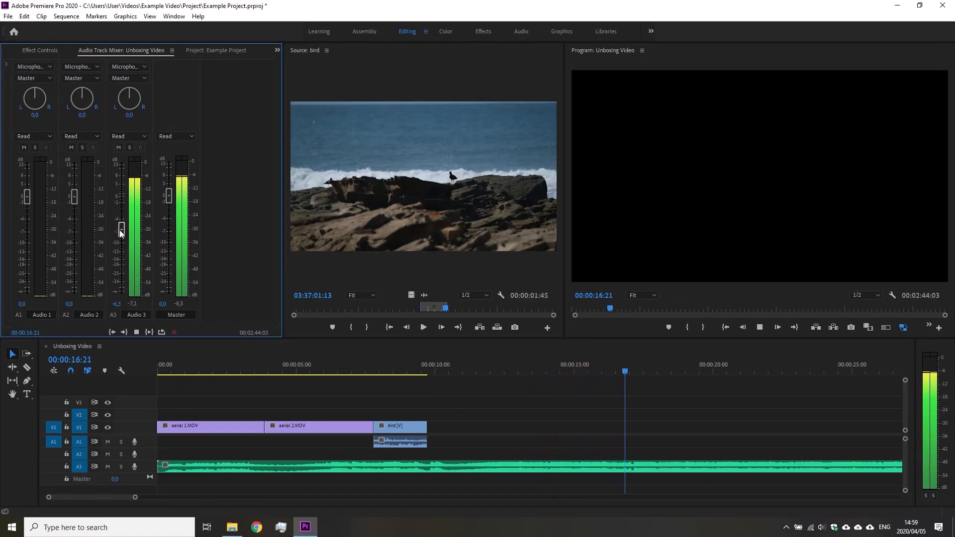
pyautogui.press('space')
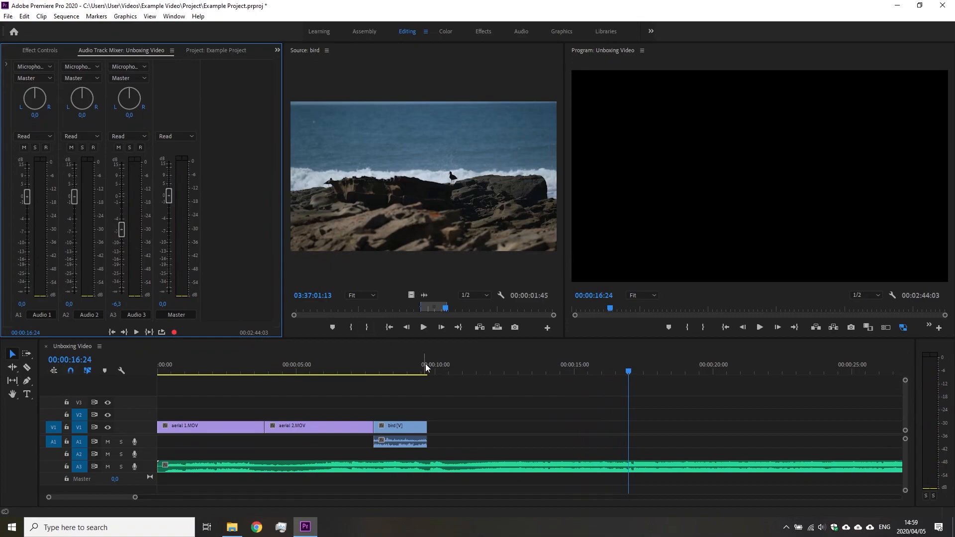
# Step: Play the bird clip with the music and lower the volume of audio track A1 to -3.6 dB
pyautogui.moveTo(425, 365); pyautogui.dragTo(380, 369)
pyautogui.press('space')
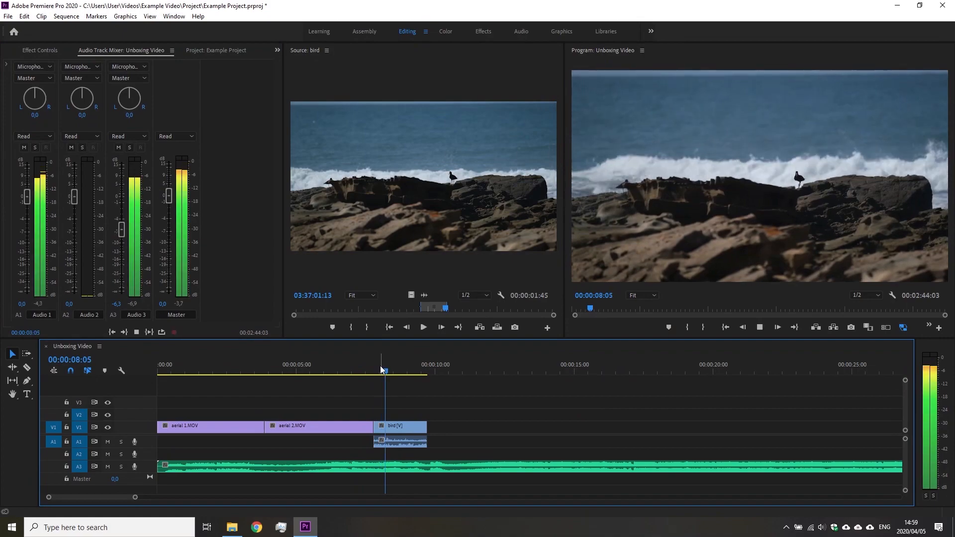
pyautogui.press('space')
pyautogui.moveTo(27, 196); pyautogui.dragTo(23, 222)
pyautogui.press('space')
pyautogui.press('space')
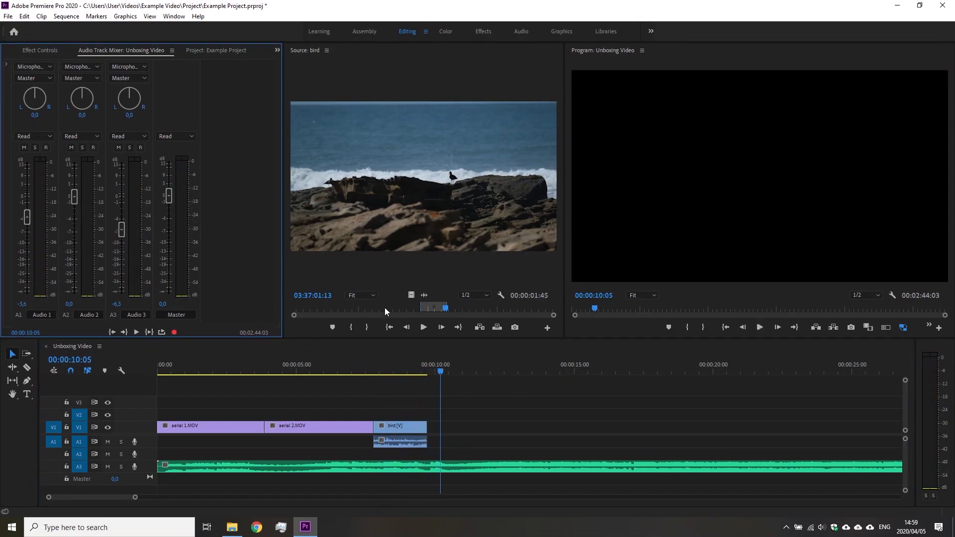
# Step: Save the project and lock the music track A3 again
pyautogui.hotkey('ctrl', 's')
pyautogui.click(463, 391)
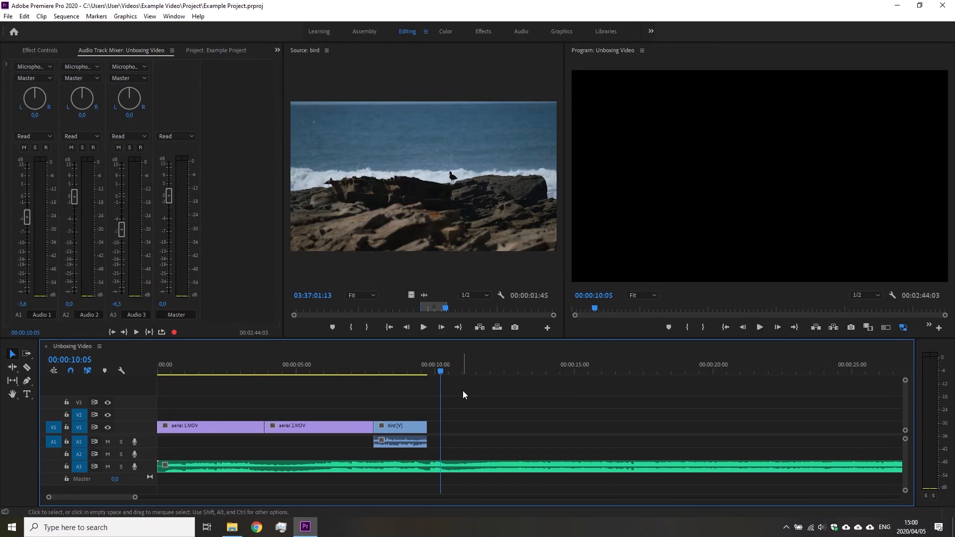
pyautogui.moveTo(436, 366); pyautogui.dragTo(394, 368)
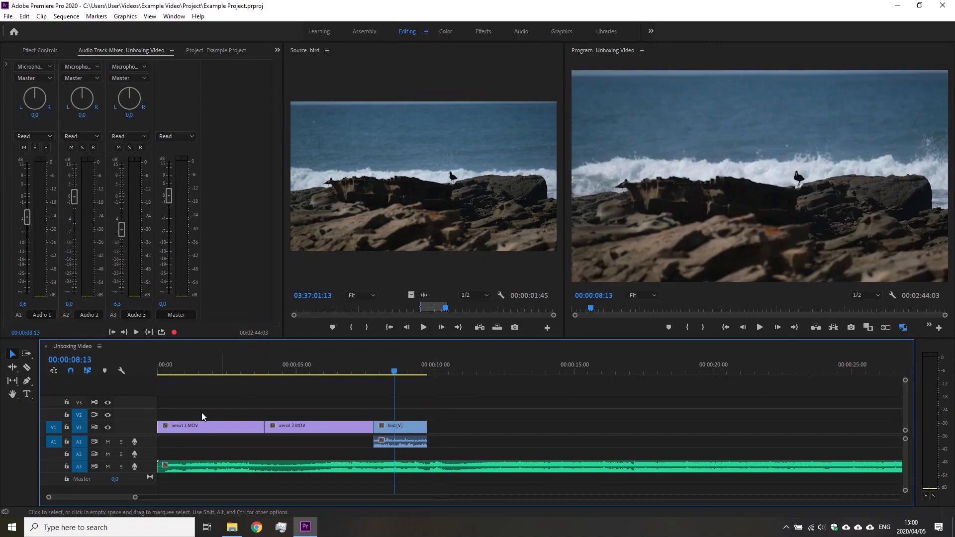
pyautogui.click(67, 467)
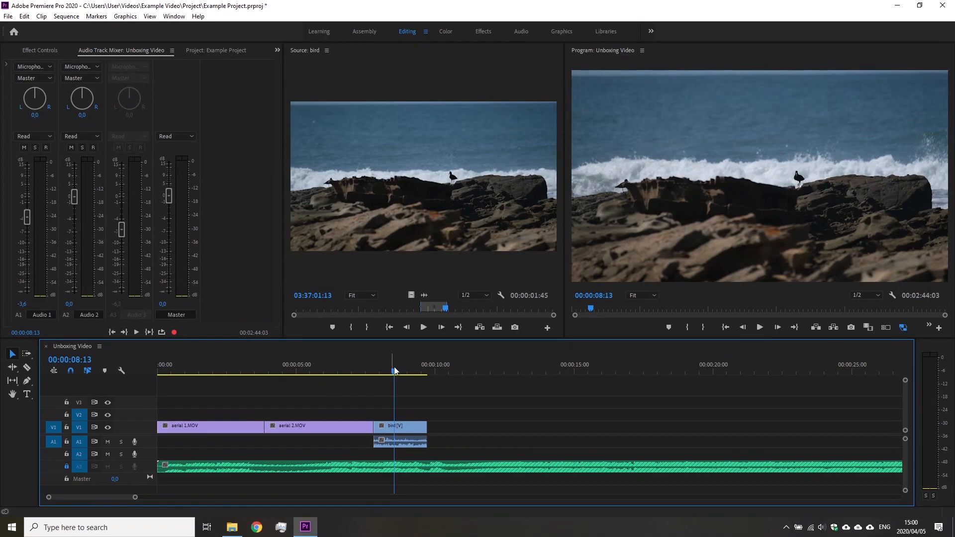
# Step: Solo audio track A1 to listen to the bird clip's sound alone, and turn solo off after playback
pyautogui.moveTo(394, 366); pyautogui.dragTo(383, 375)
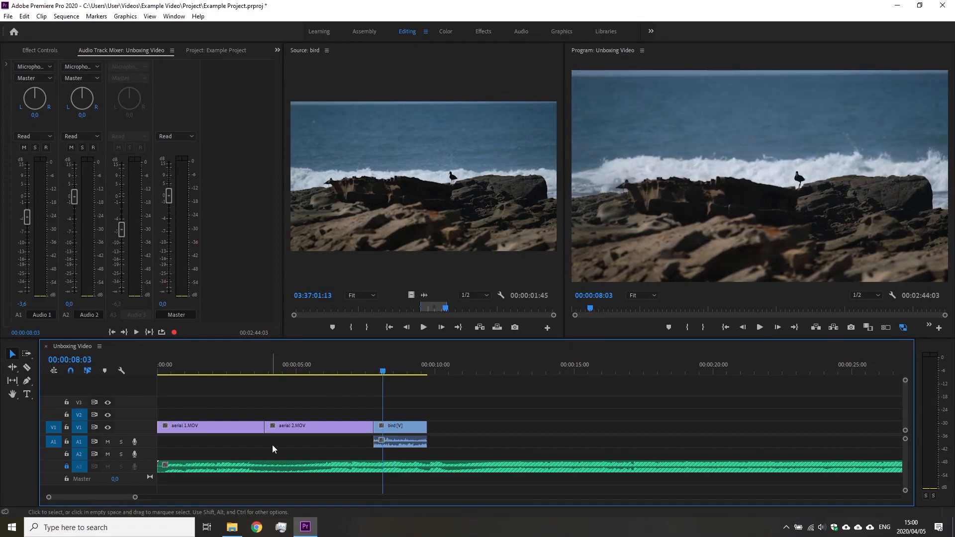
pyautogui.click(121, 442)
pyautogui.press('space')
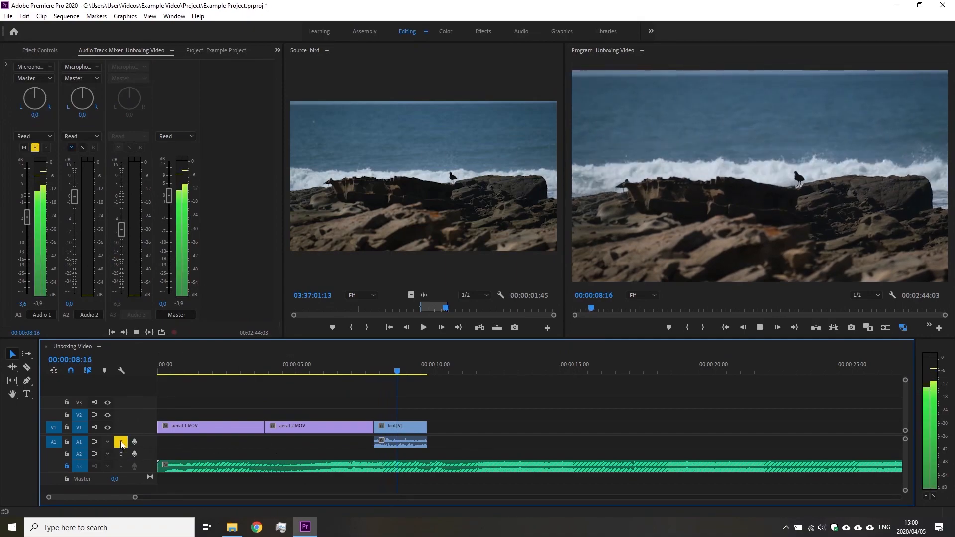
pyautogui.moveTo(375, 374)
pyautogui.mouseDown()
pyautogui.moveTo(398, 373)
pyautogui.moveTo(389, 374)
pyautogui.mouseUp()
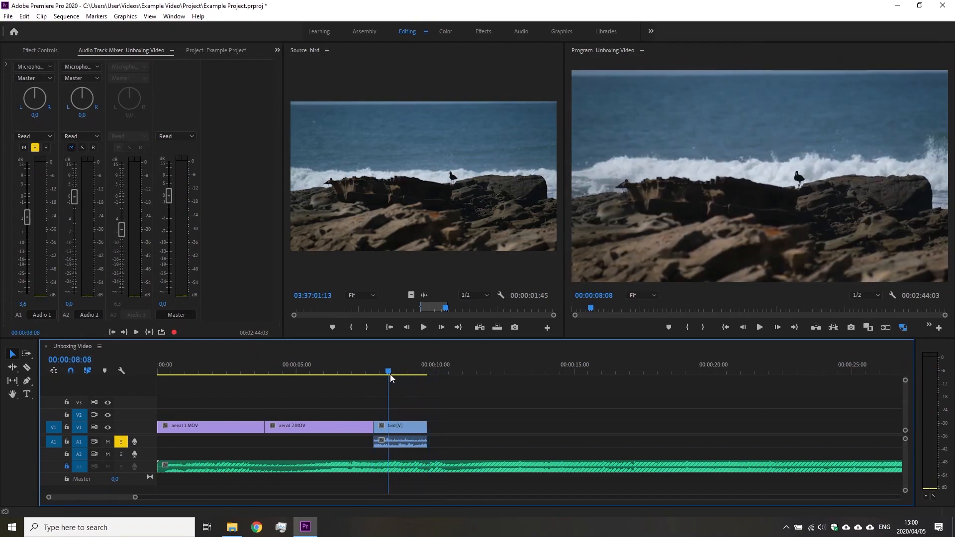
pyautogui.click(123, 442)
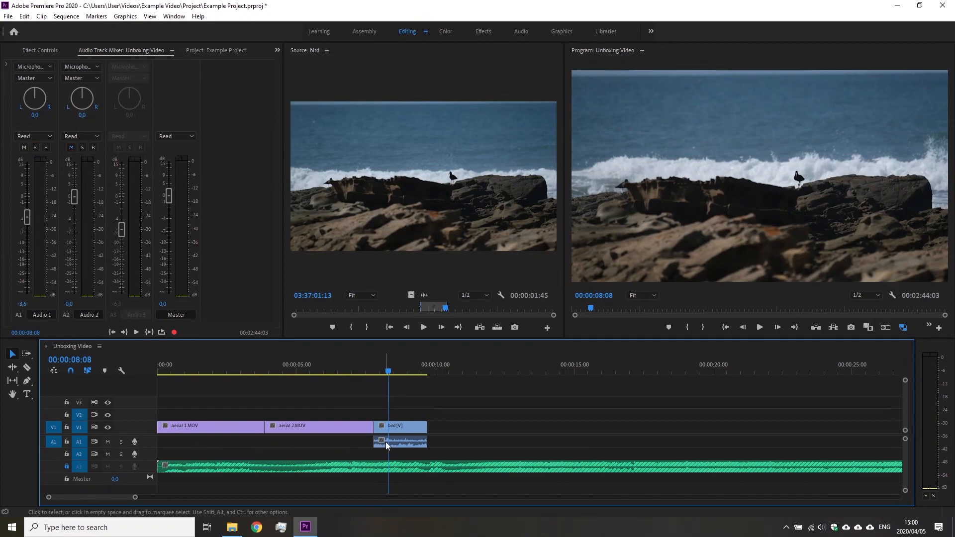
# Step: Mute audio track A1 and play the bird section to hear only the music
pyautogui.click(107, 441)
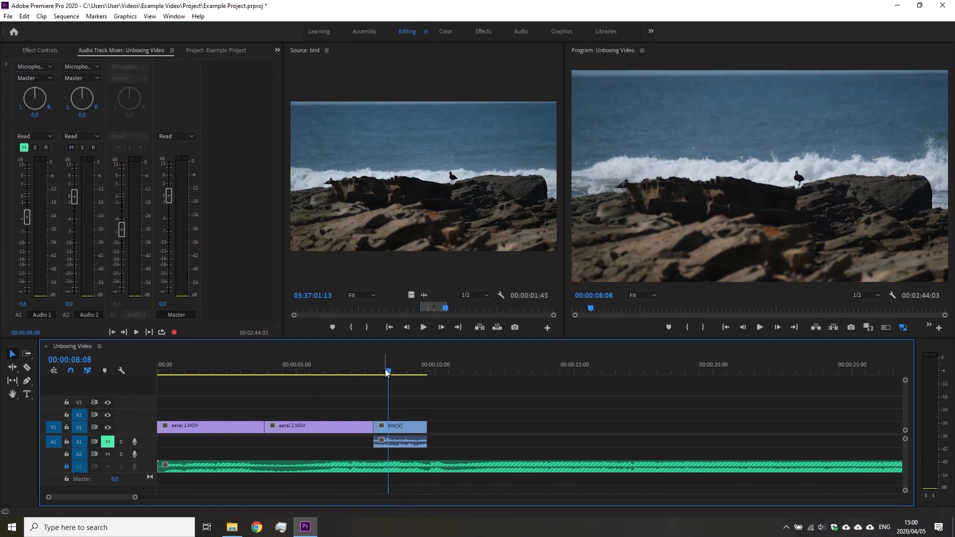
pyautogui.click(372, 374)
pyautogui.press('space')
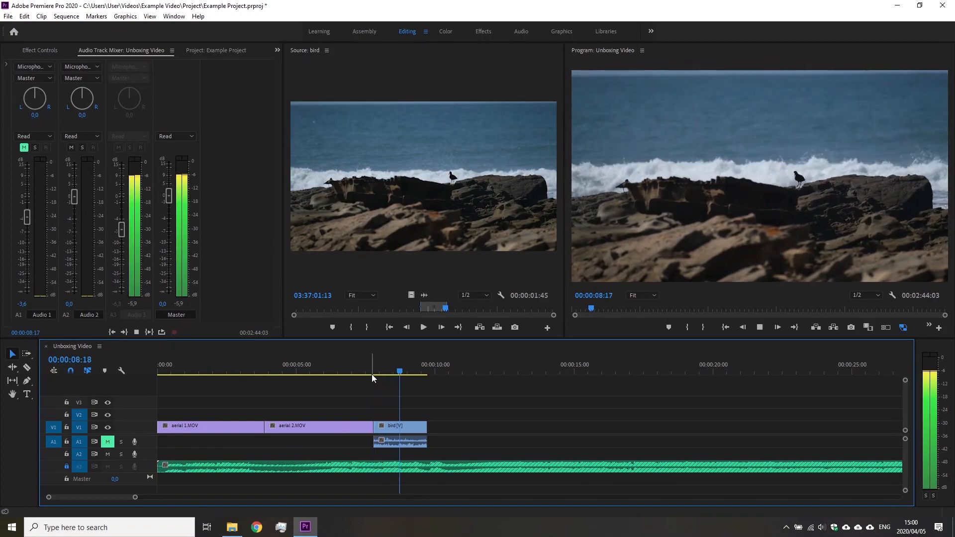
pyautogui.press('space')
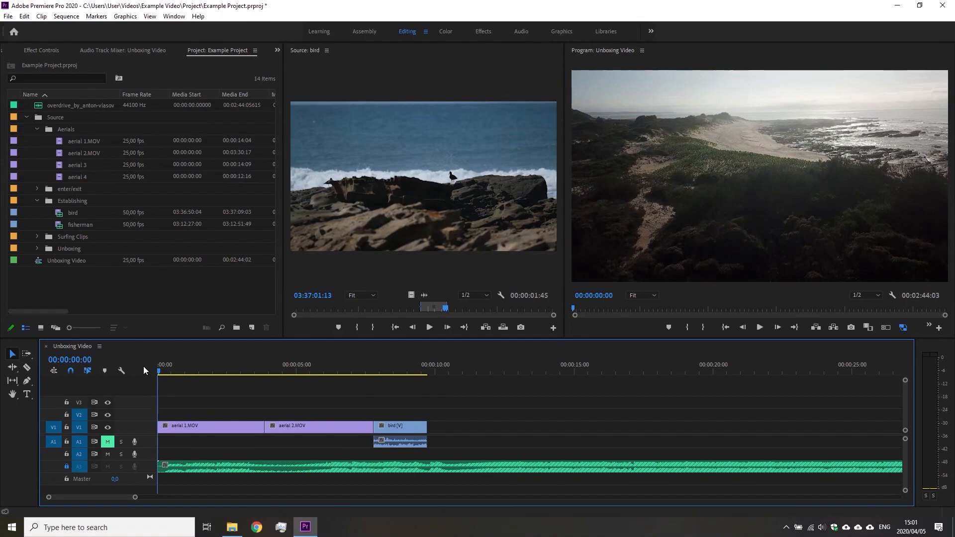
# Step: Trim the start of aerial 1.MOV on track V1 to 00:00:00:06, where the music comes in
pyautogui.press('=')
pyautogui.press('=')
pyautogui.press('=')
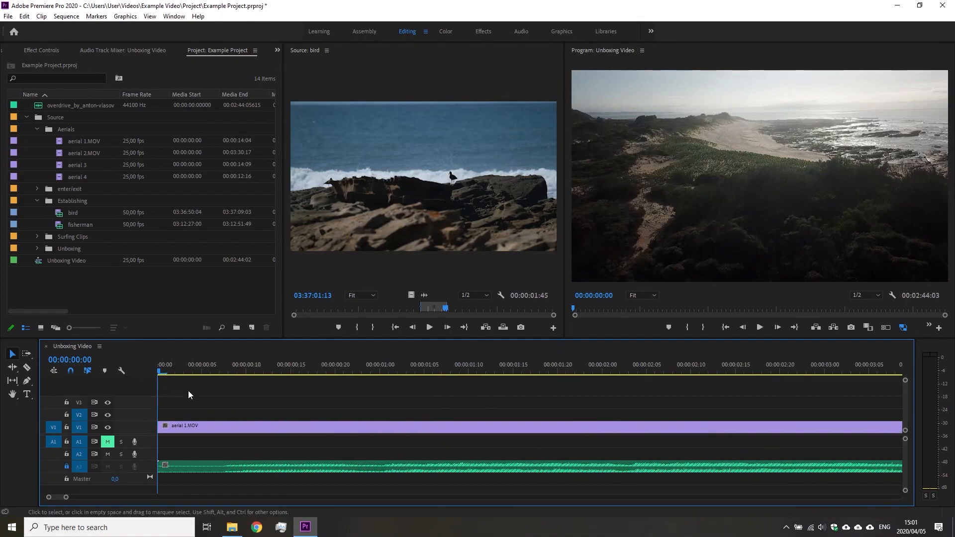
pyautogui.press('-')
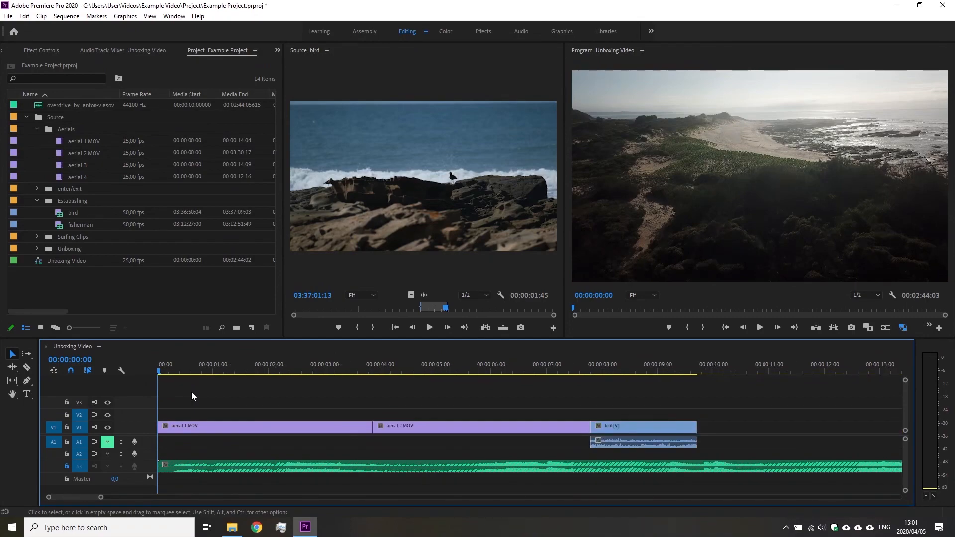
pyautogui.press('-')
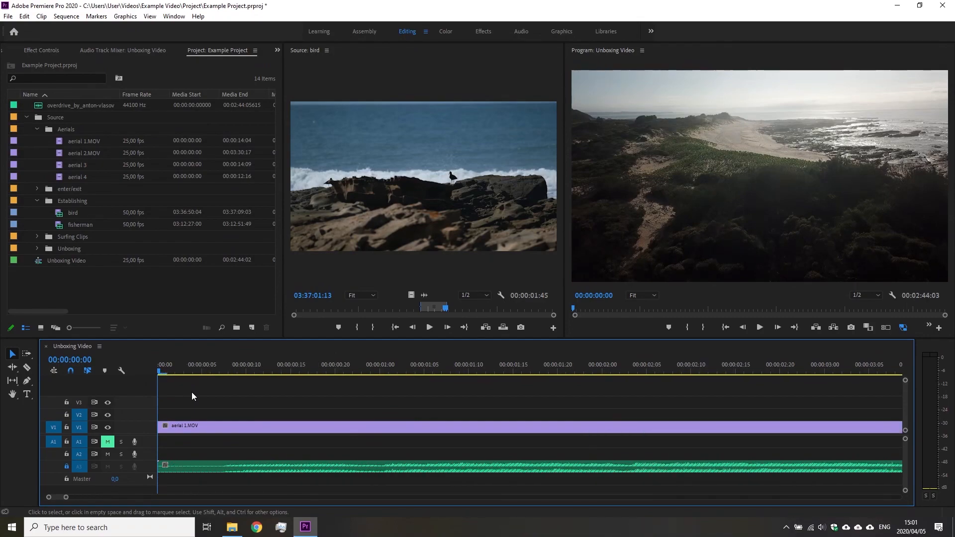
pyautogui.press('=')
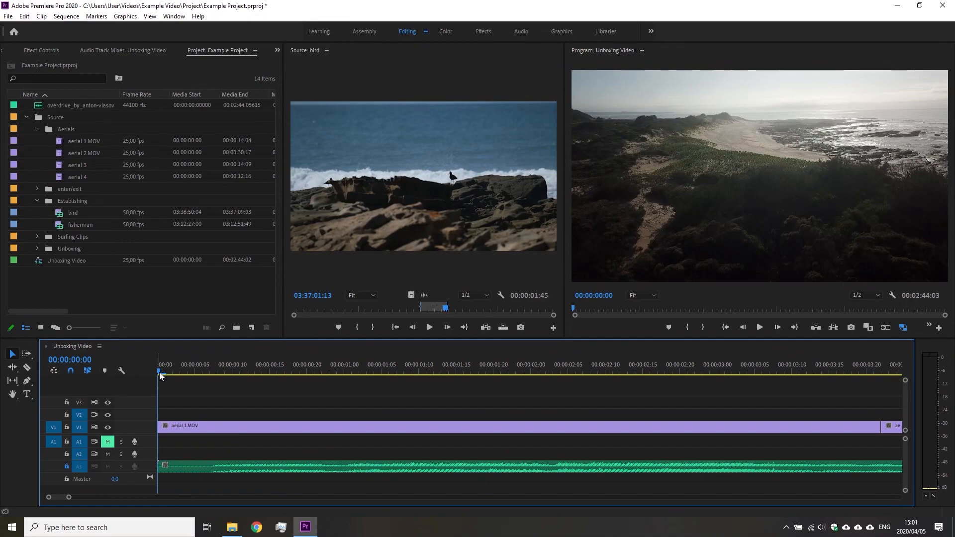
pyautogui.moveTo(160, 372); pyautogui.dragTo(203, 373)
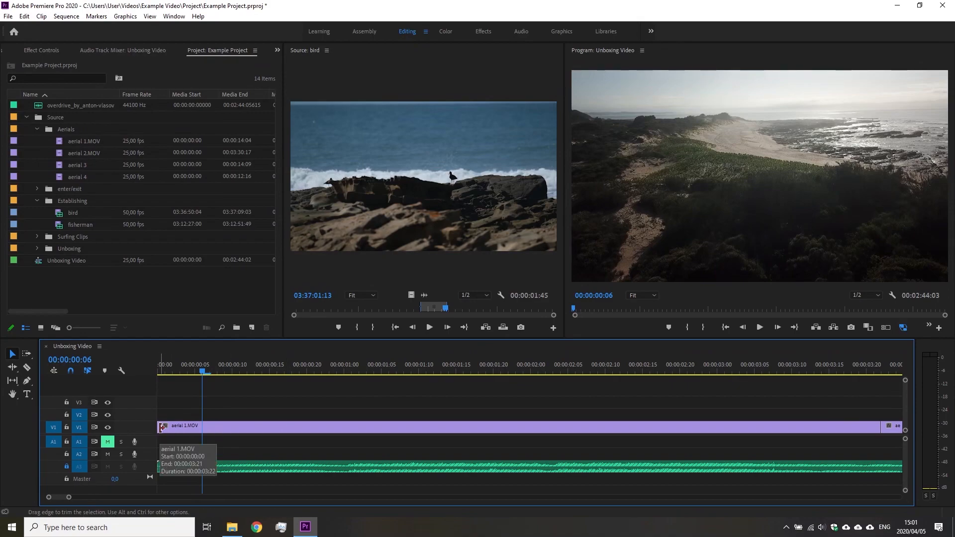
pyautogui.moveTo(161, 427); pyautogui.dragTo(203, 426)
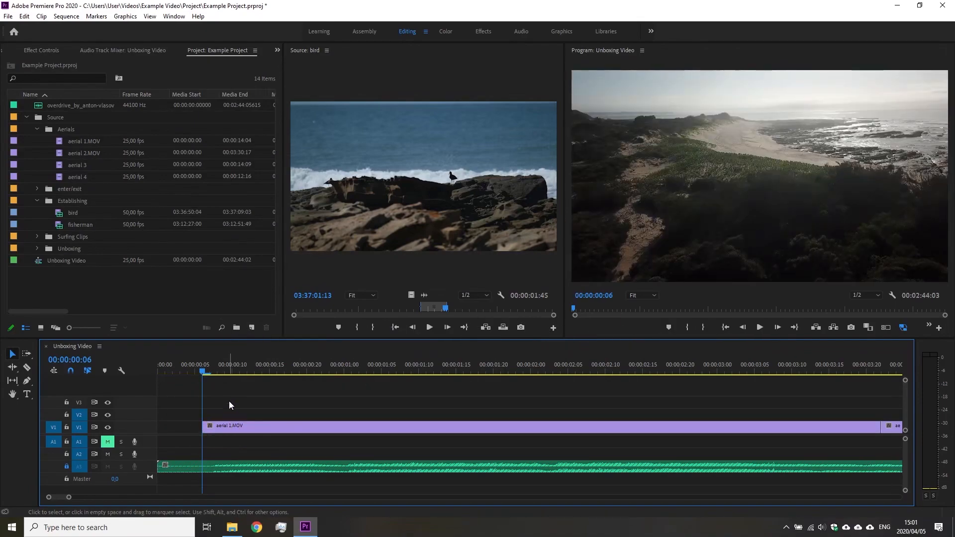
# Step: Play the opening, trim the end of aerial 1.MOV to 00:00:01:20, and replay it from the sequence start
pyautogui.press('-')
pyautogui.press('-')
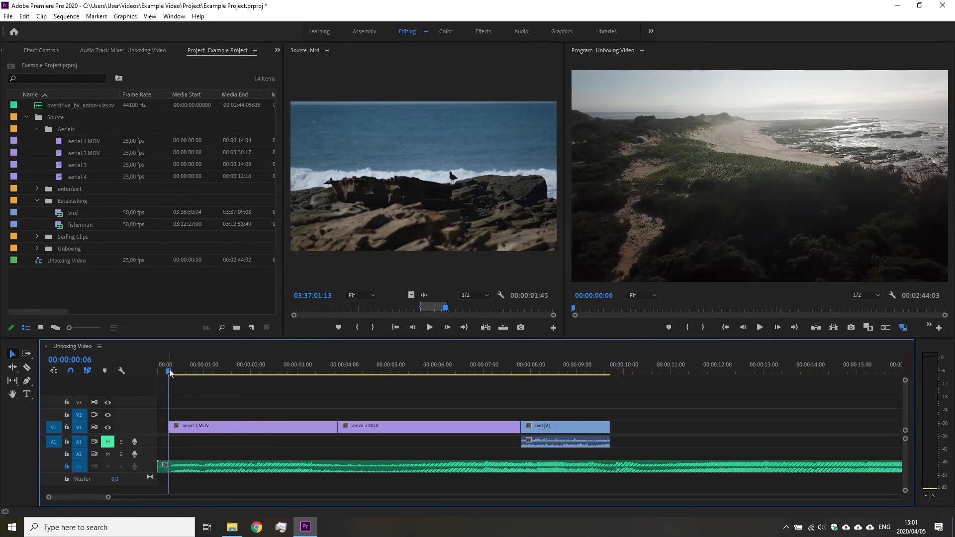
pyautogui.moveTo(168, 370); pyautogui.dragTo(162, 371)
pyautogui.press('space')
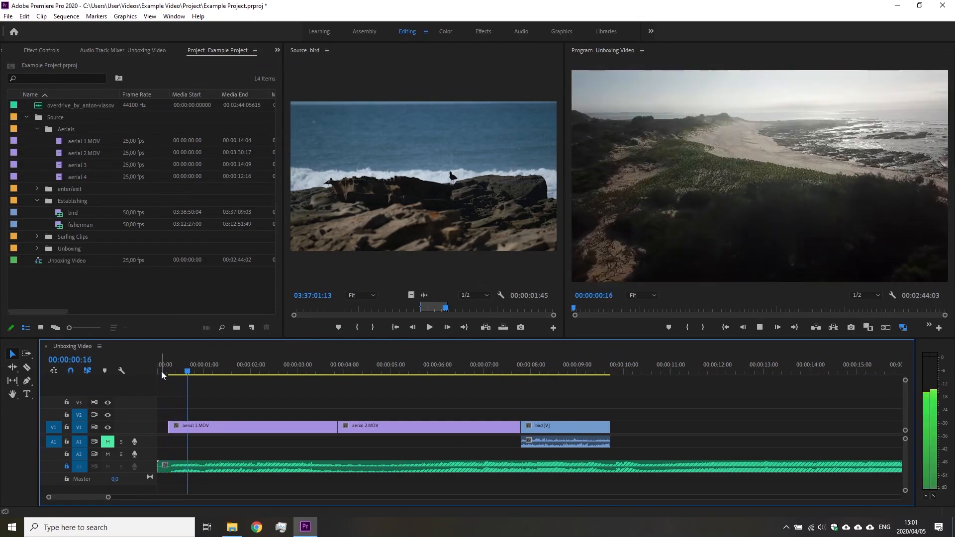
pyautogui.press('space')
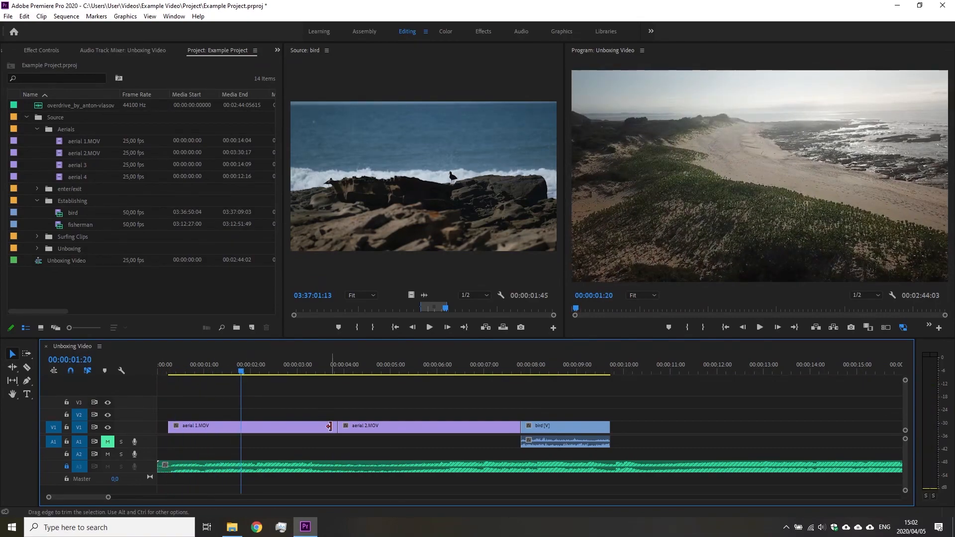
pyautogui.moveTo(330, 427); pyautogui.dragTo(233, 428)
pyautogui.moveTo(180, 372); pyautogui.dragTo(157, 378)
pyautogui.press('space')
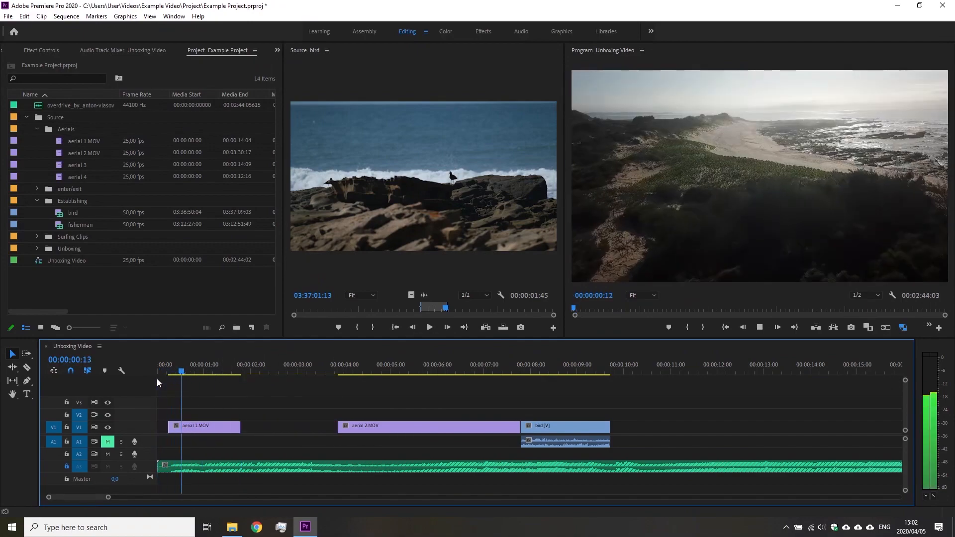
# Step: Move aerial 2.MOV on track V1 directly against the end of aerial 1.MOV and play across the cut
pyautogui.press('space')
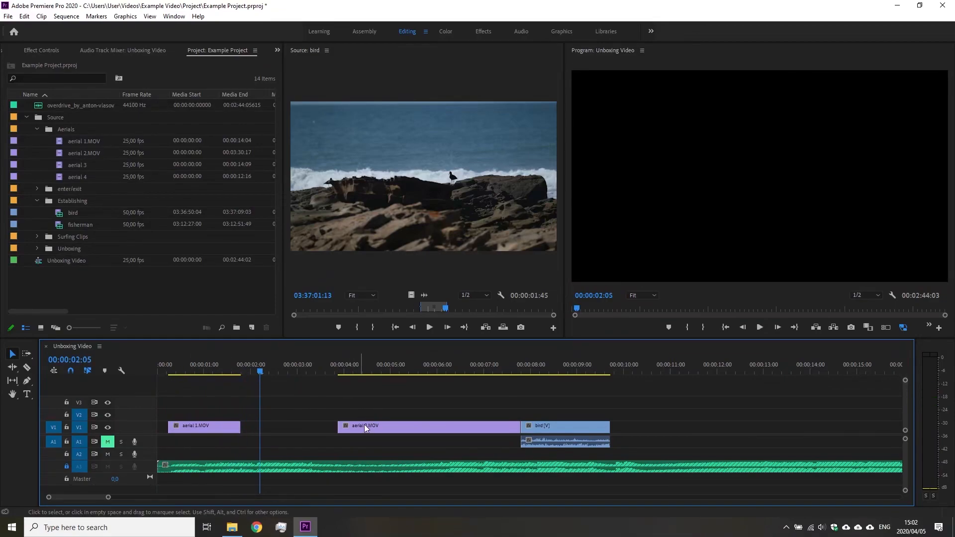
pyautogui.moveTo(367, 428); pyautogui.dragTo(272, 423)
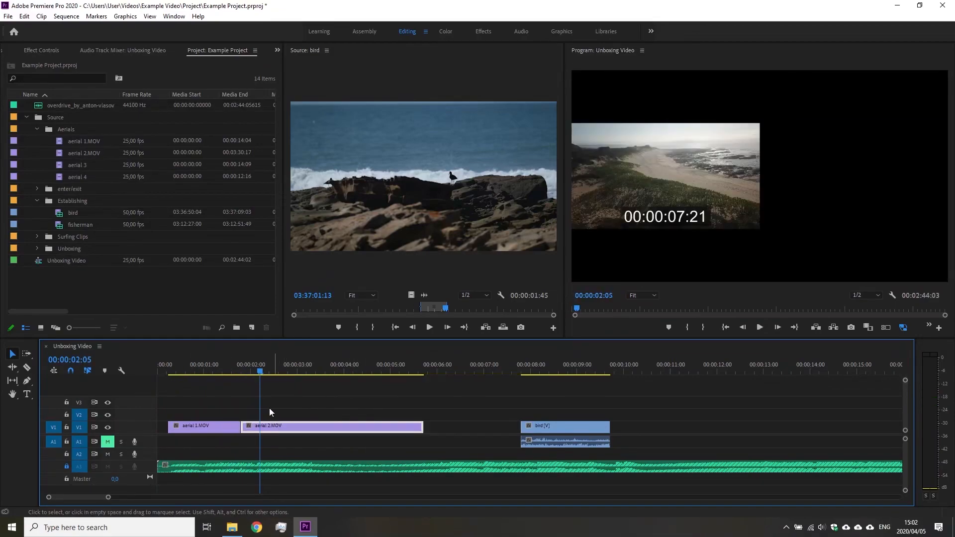
pyautogui.moveTo(259, 372); pyautogui.dragTo(221, 377)
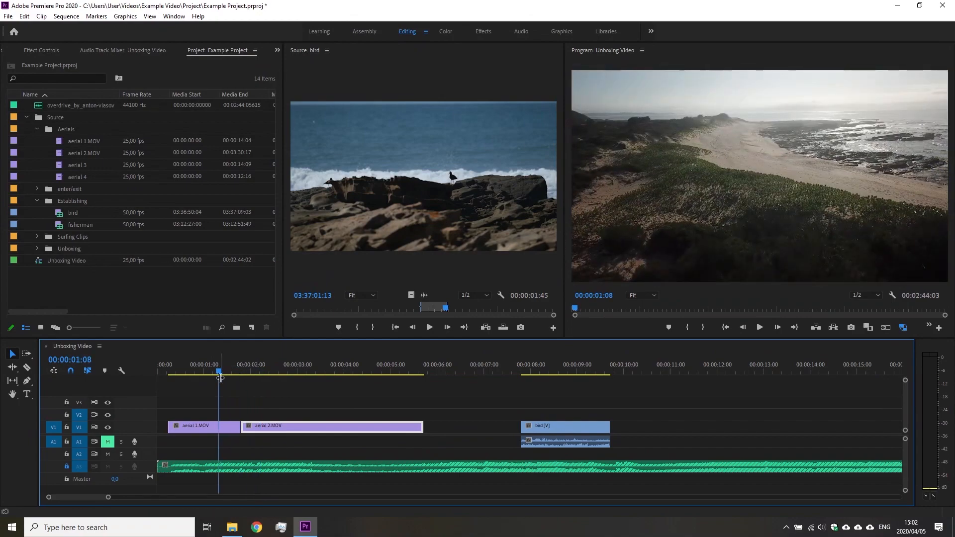
pyautogui.press('space')
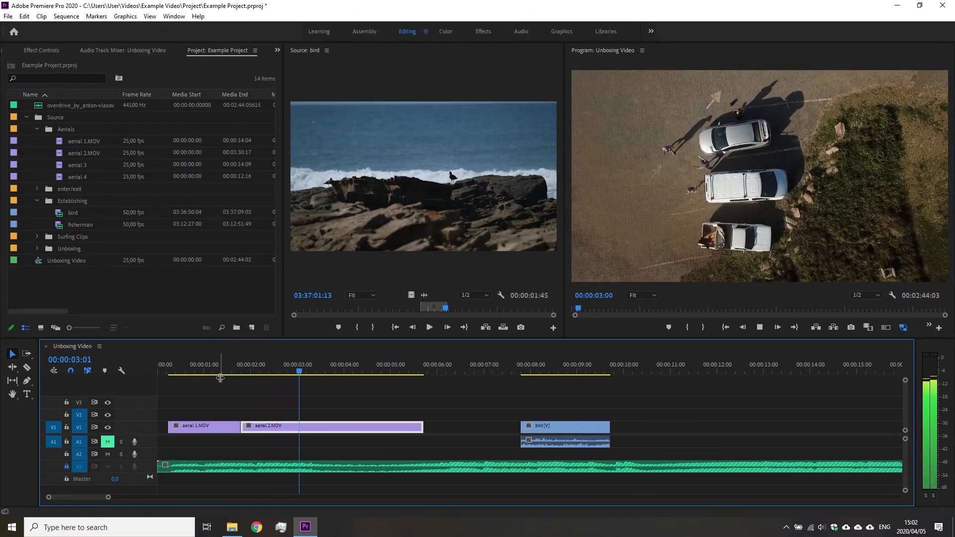
# Step: Trim the end of aerial 2.MOV to about 00:00:03:08 and replay the section from late in aerial 1.MOV
pyautogui.press('space')
pyautogui.moveTo(418, 427); pyautogui.dragTo(311, 430)
pyautogui.click(220, 372)
pyautogui.press('space')
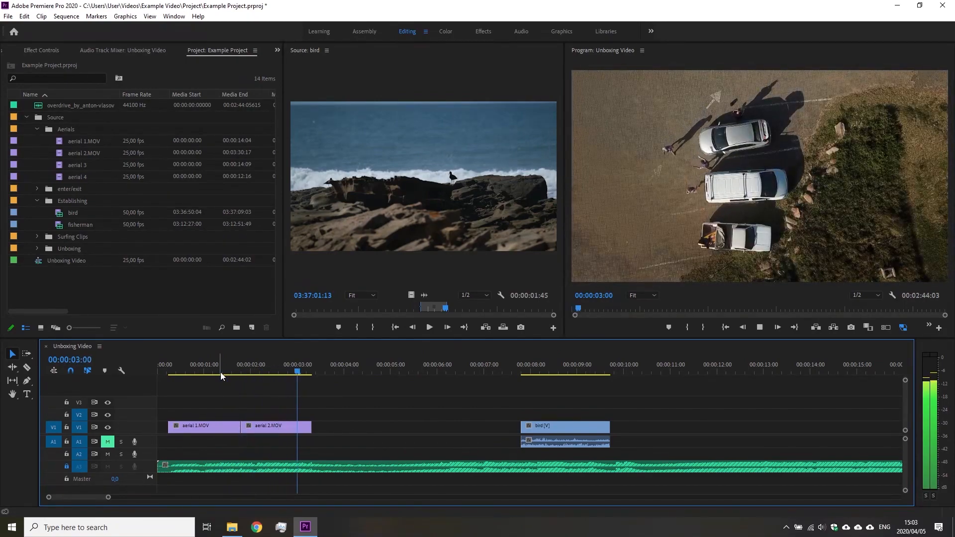
pyautogui.press('space')
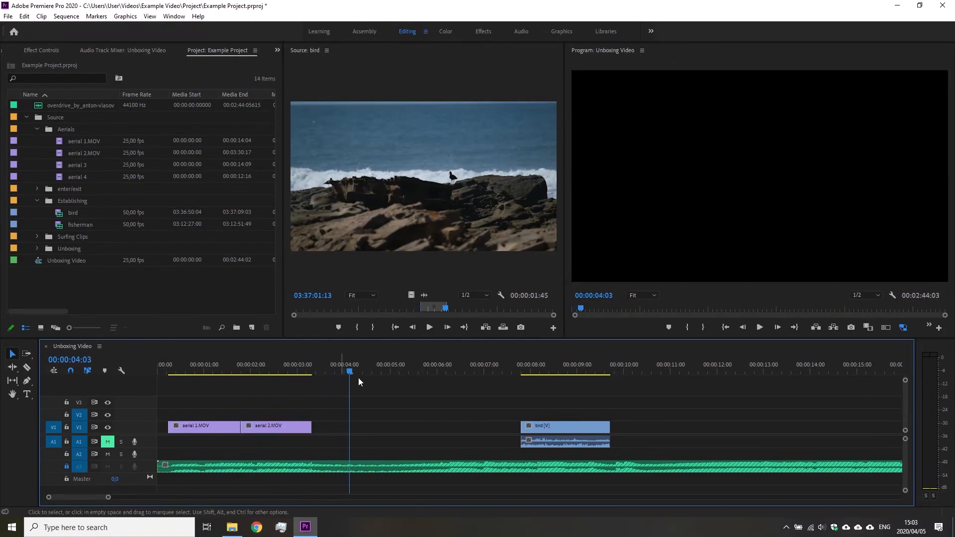
# Step: Move the bird clip with its audio directly after aerial 2.MOV and play through to the next music change
pyautogui.moveTo(548, 422); pyautogui.dragTo(339, 428)
pyautogui.moveTo(302, 376); pyautogui.dragTo(251, 377)
pyautogui.press('space')
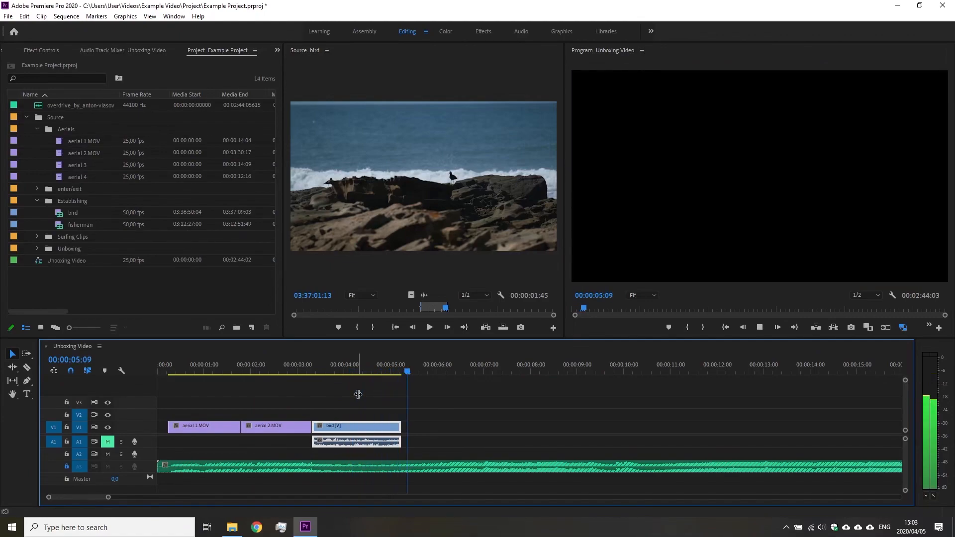
pyautogui.press('space')
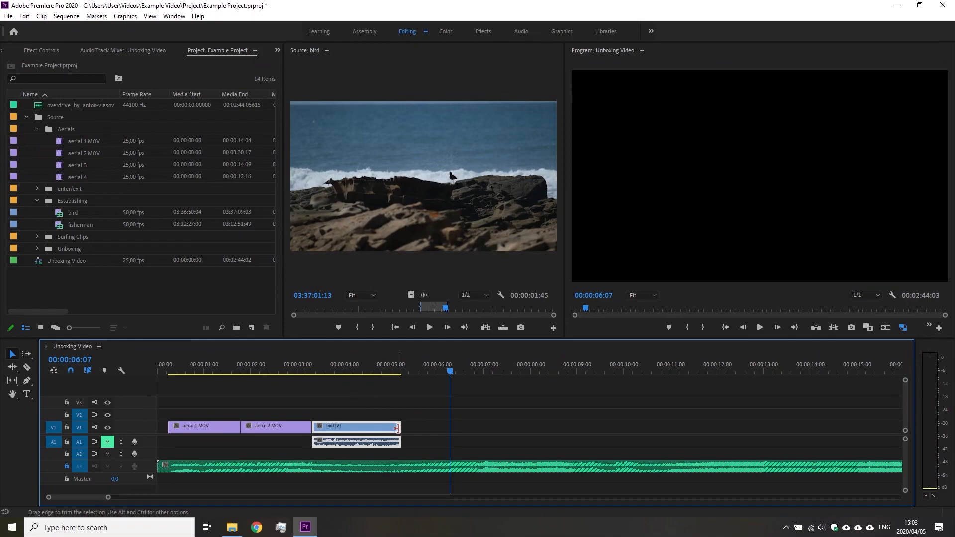
# Step: Extend the end of the bird clip to 00:00:06:07 and scrub over its last second to check the ending
pyautogui.moveTo(396, 427); pyautogui.dragTo(449, 428)
pyautogui.click(410, 372)
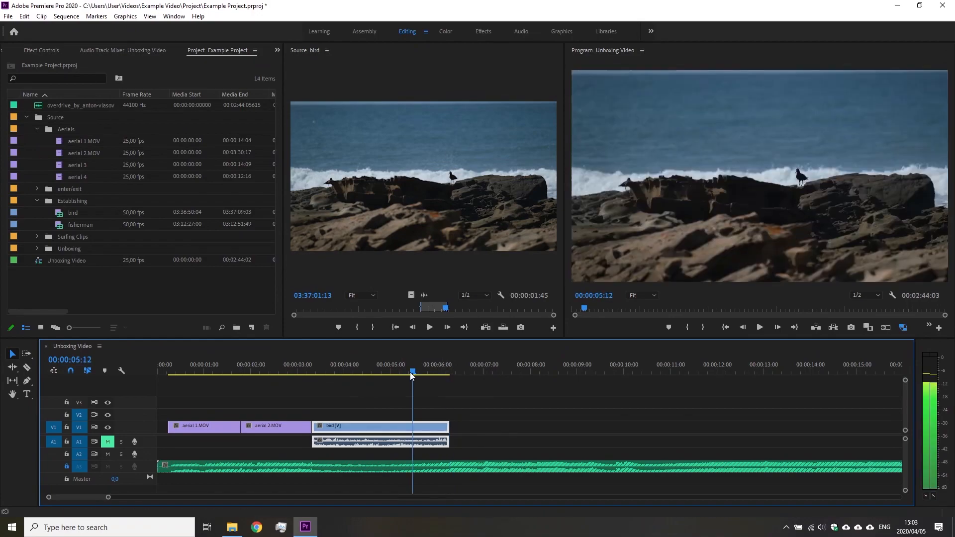
pyautogui.moveTo(410, 373); pyautogui.dragTo(454, 370)
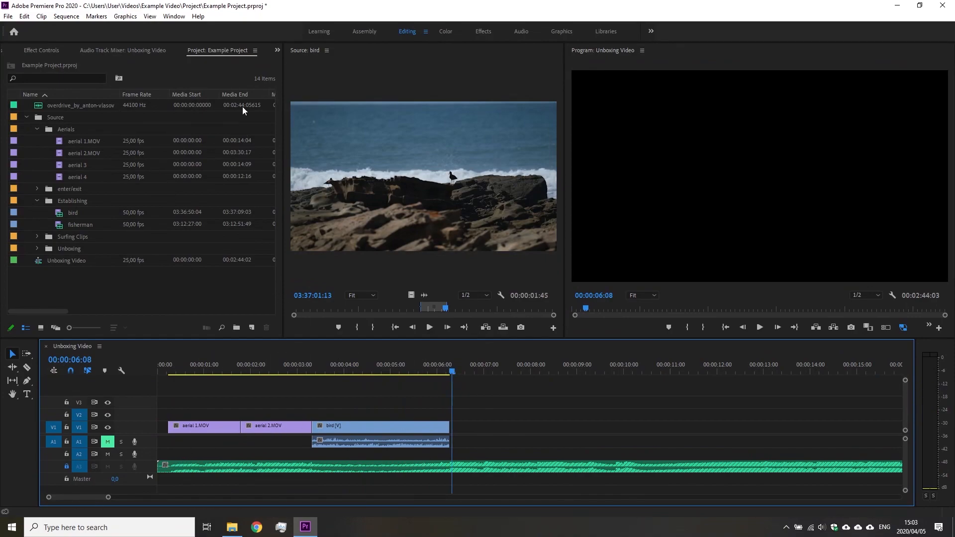
pyautogui.click(393, 371)
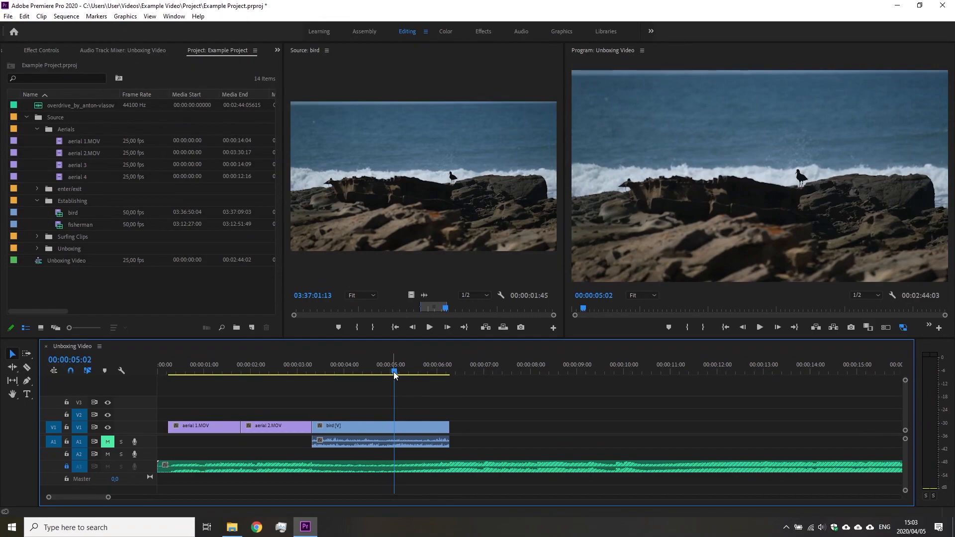
pyautogui.moveTo(393, 371); pyautogui.dragTo(449, 383)
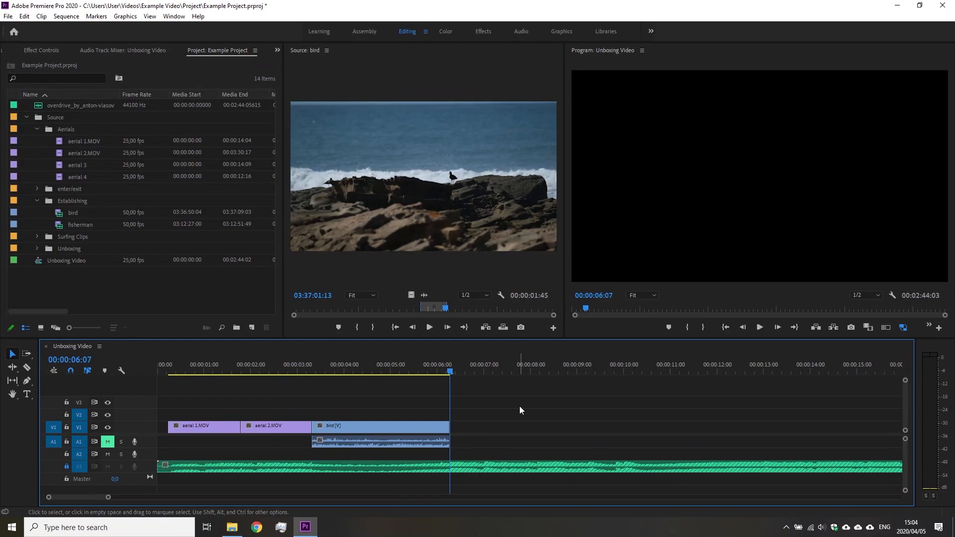
# Step: Unlock audio track A3 and trim the end of the music to 00:00:06:07, matching the end of the bird clip
pyautogui.press('\\')
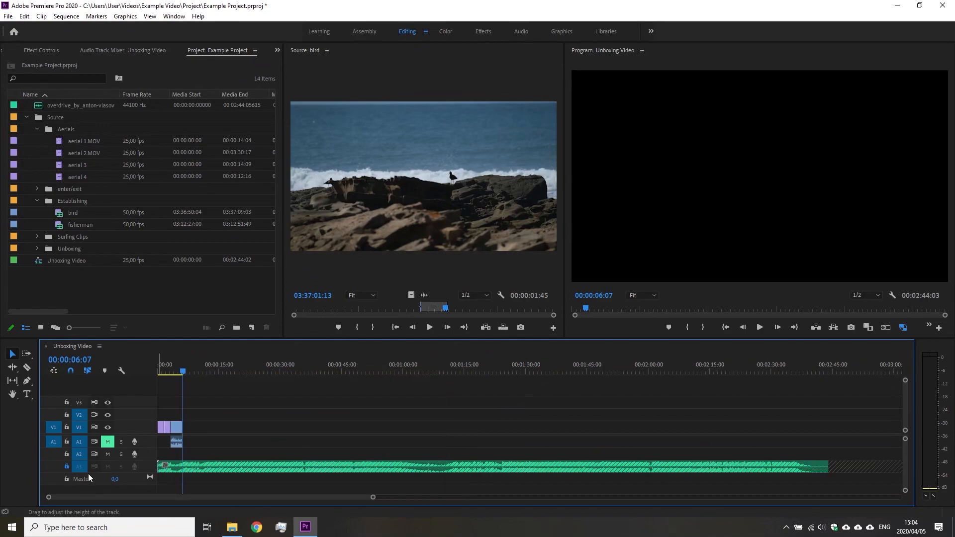
pyautogui.click(66, 466)
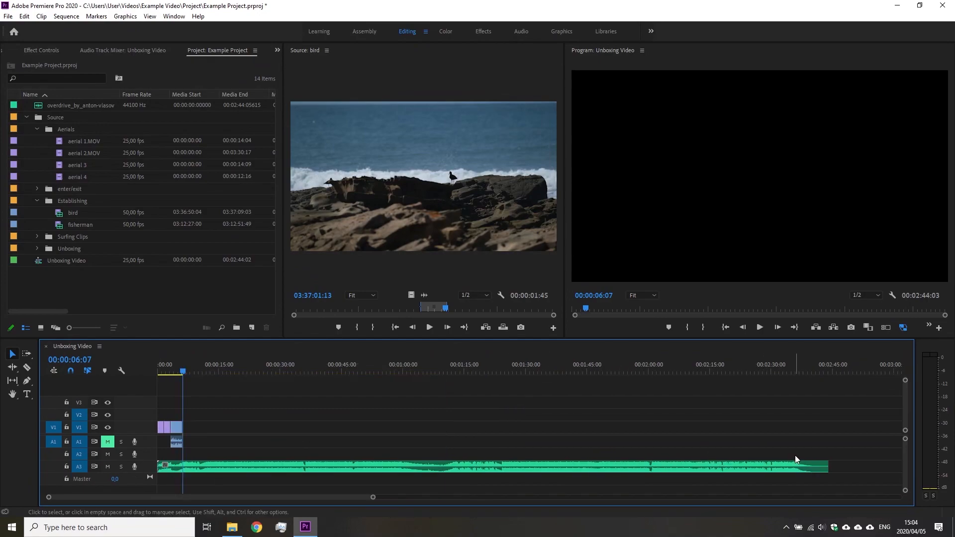
pyautogui.moveTo(826, 467); pyautogui.dragTo(180, 466)
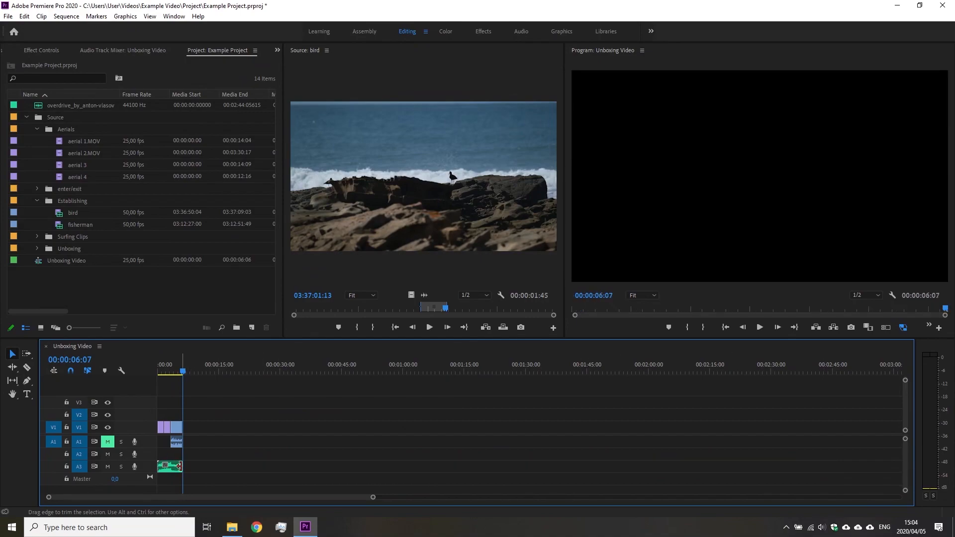
pyautogui.press('\\')
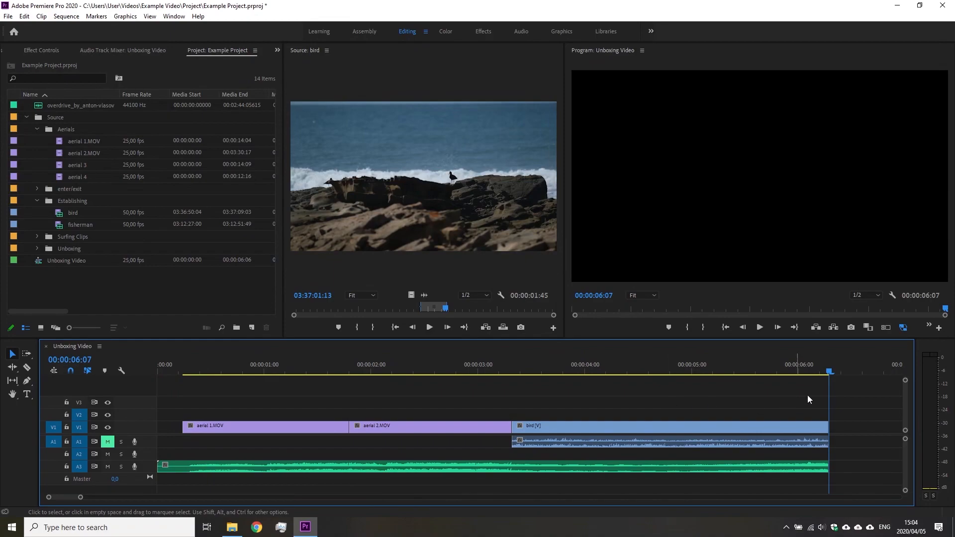
# Step: Split the music on track A3 at 00:00:00:06 with the Razor tool and delete the short piece before the cut
pyautogui.moveTo(833, 369); pyautogui.dragTo(183, 371)
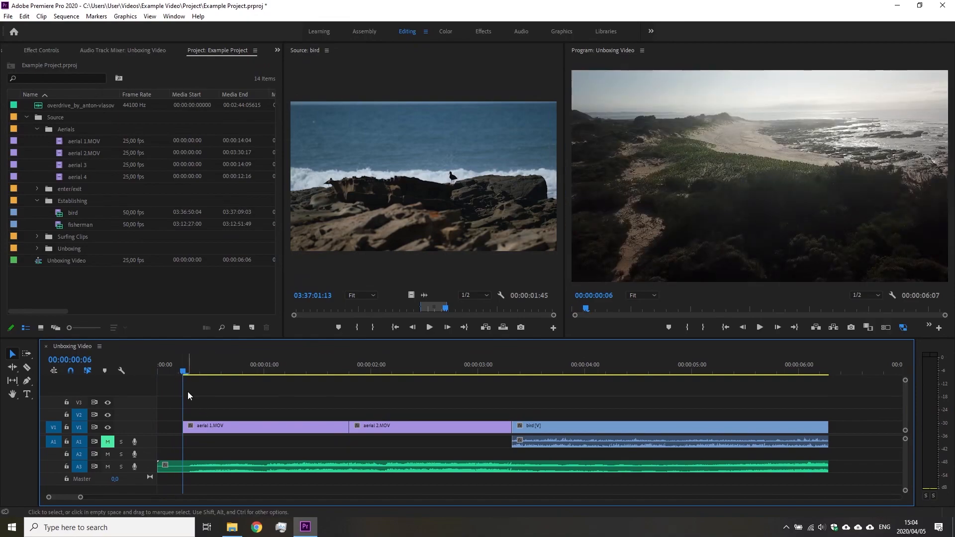
pyautogui.click(28, 367)
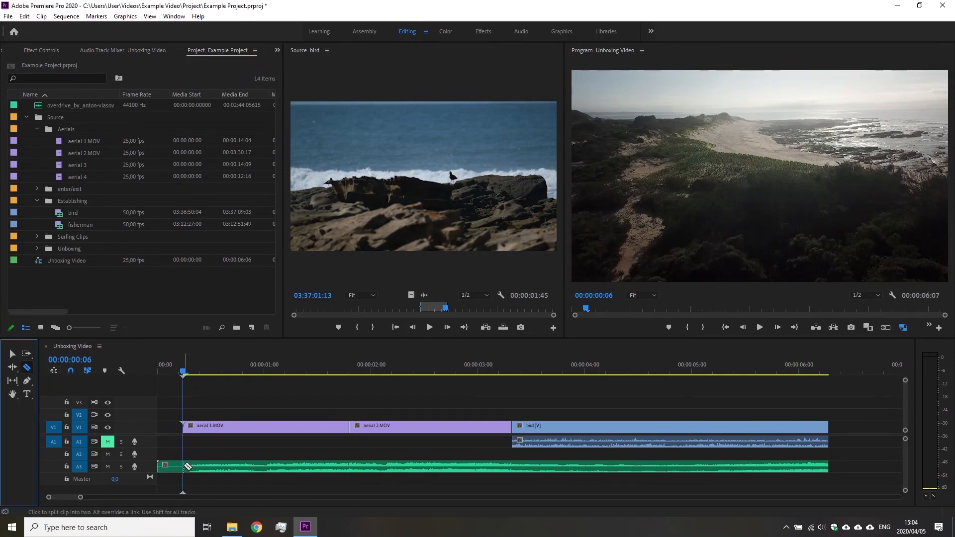
pyautogui.click(187, 467)
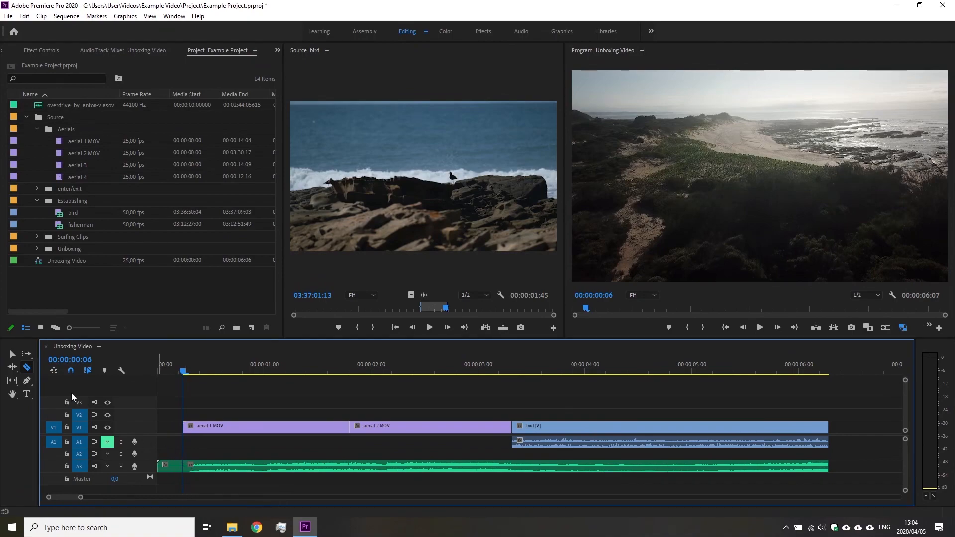
pyautogui.click(14, 353)
pyautogui.click(168, 467)
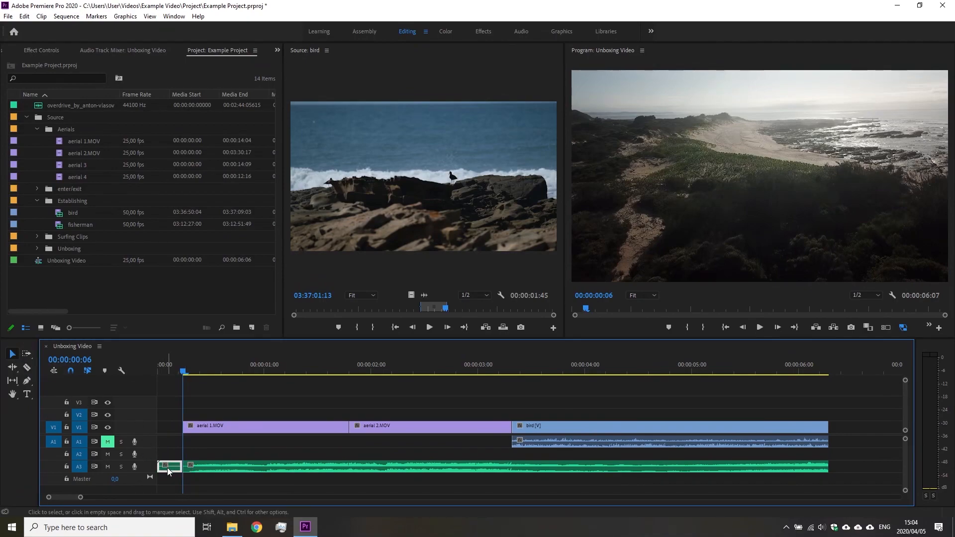
pyautogui.press('Delete')
# Step: Delete the bird clip together with its linked audio, and undo the deletion
pyautogui.click(172, 447)
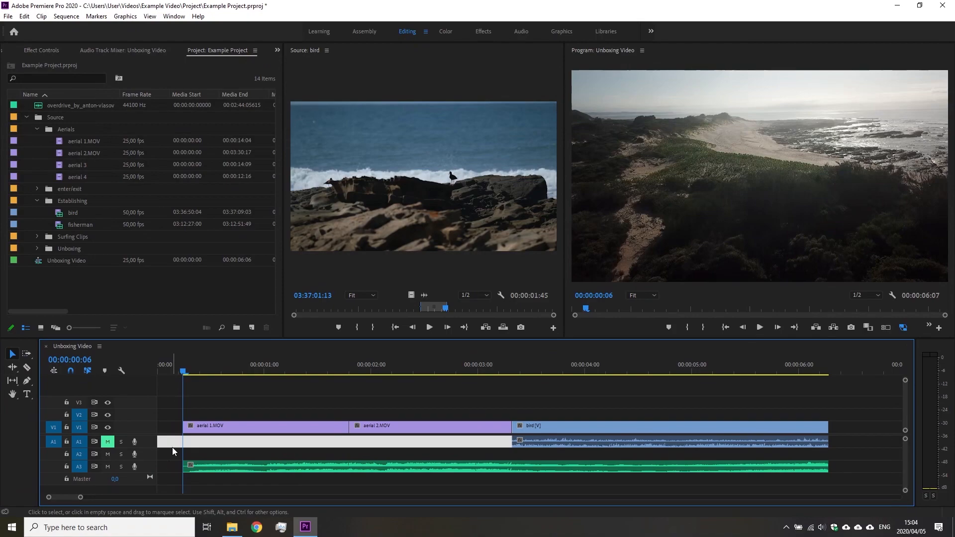
pyautogui.click(551, 425)
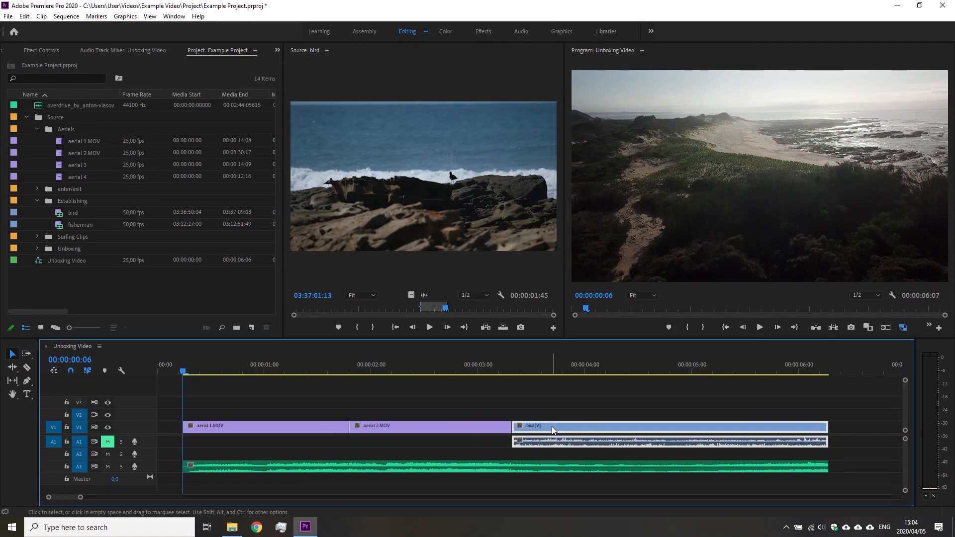
pyautogui.press('Delete')
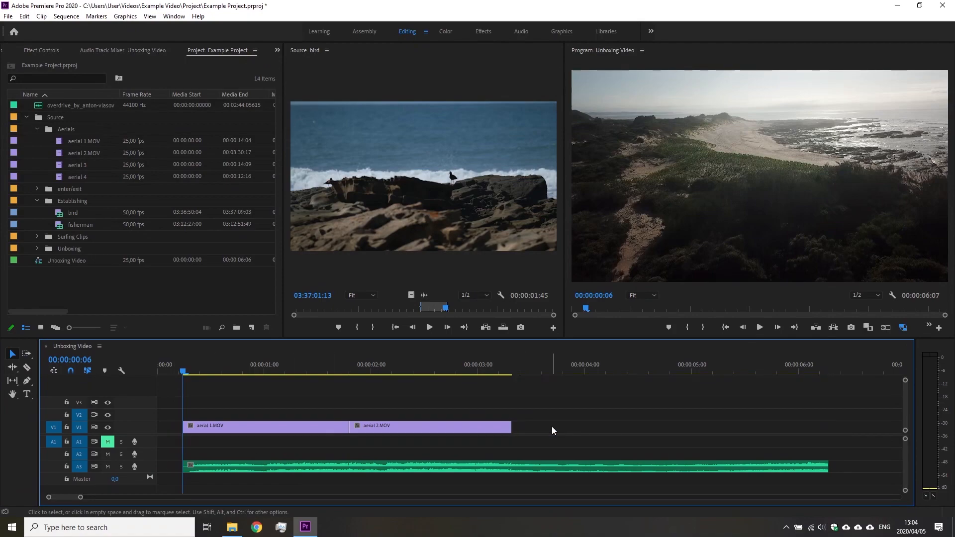
pyautogui.hotkey('ctrl', 'z')
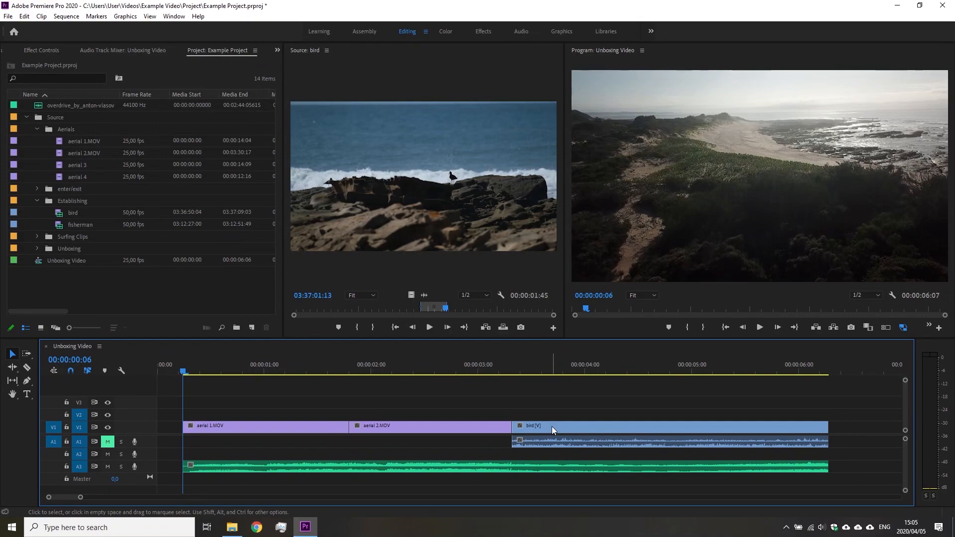
# Step: Save the project, remove the gap before the first clips so the sequence starts at 00:00:00:00, and return to the start
pyautogui.hotkey('ctrl', 's')
pyautogui.moveTo(214, 372); pyautogui.dragTo(160, 372)
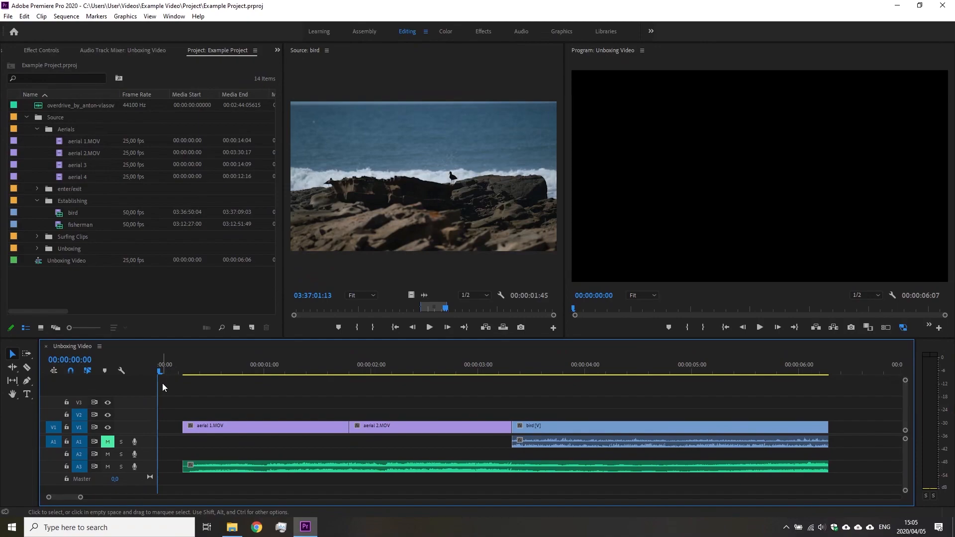
pyautogui.press('Delete')
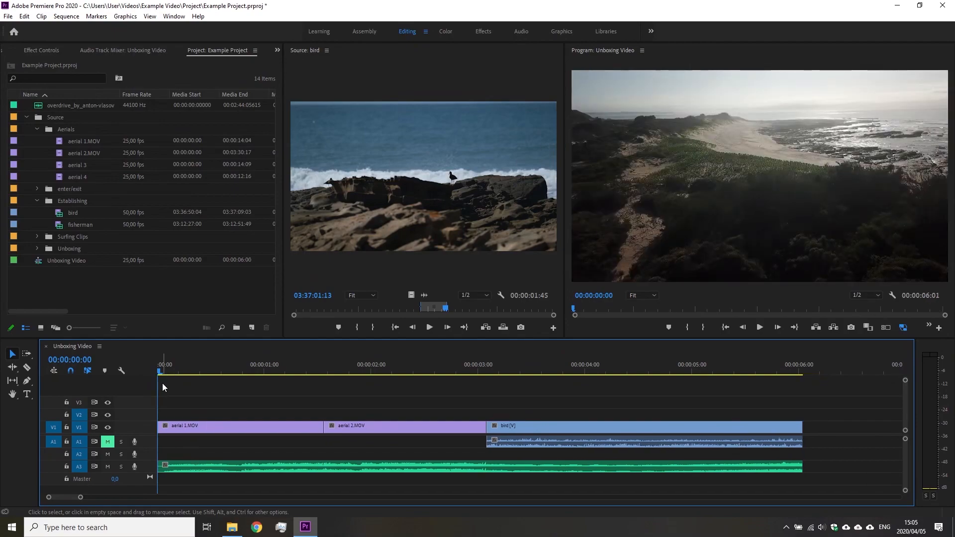
pyautogui.press('End')
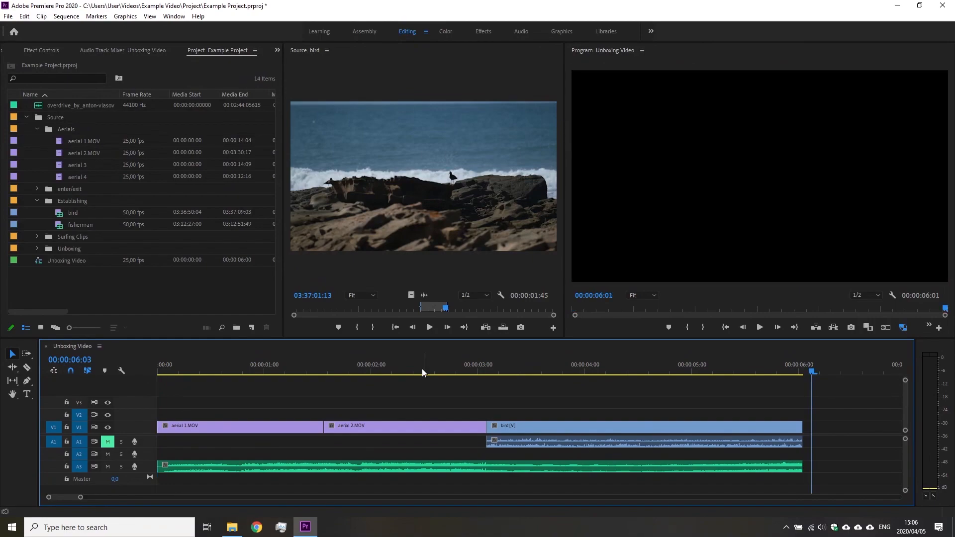
pyautogui.press('Home')
# Step: Apply the Constant Power crossfade from the audio transitions to the start of the music clip on track A3
pyautogui.click(172, 17)
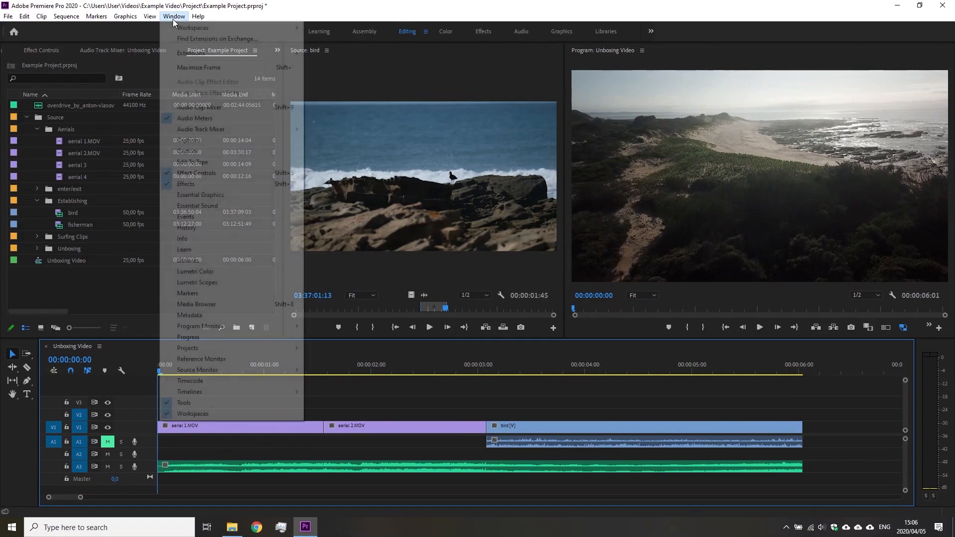
pyautogui.click(208, 184)
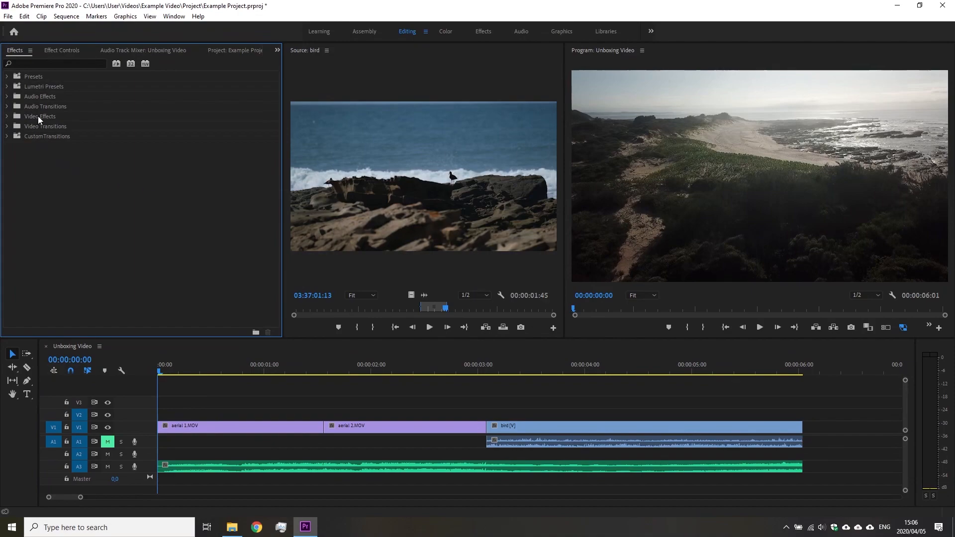
pyautogui.click(7, 107)
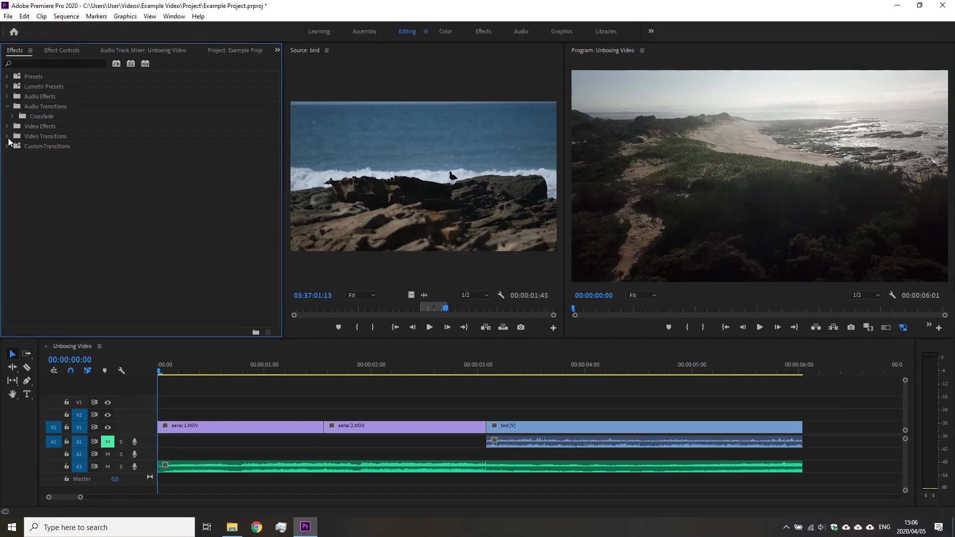
pyautogui.click(9, 137)
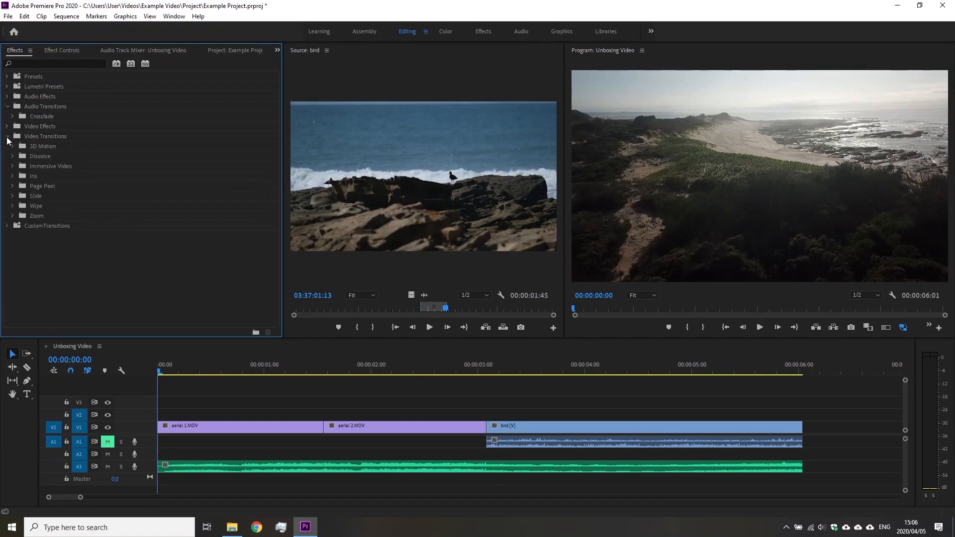
pyautogui.click(7, 136)
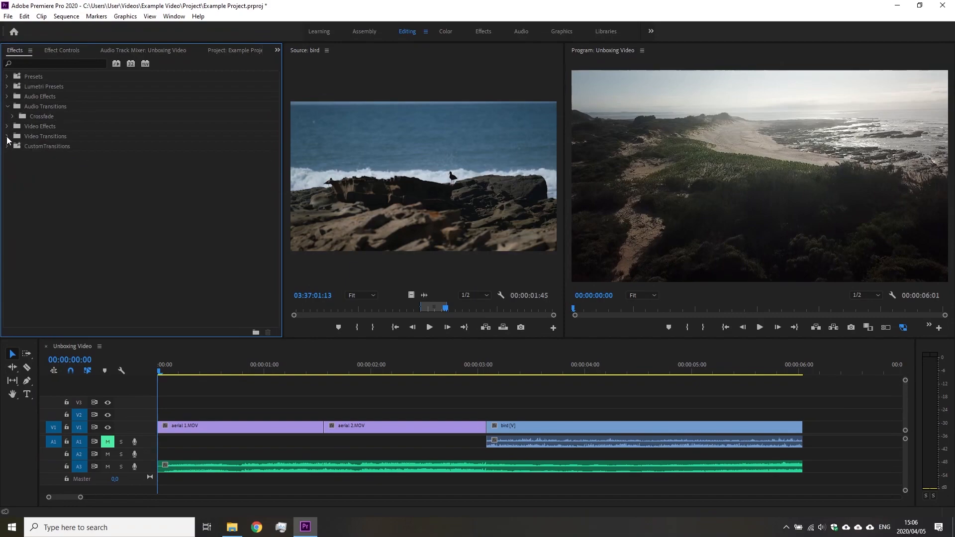
pyautogui.click(12, 116)
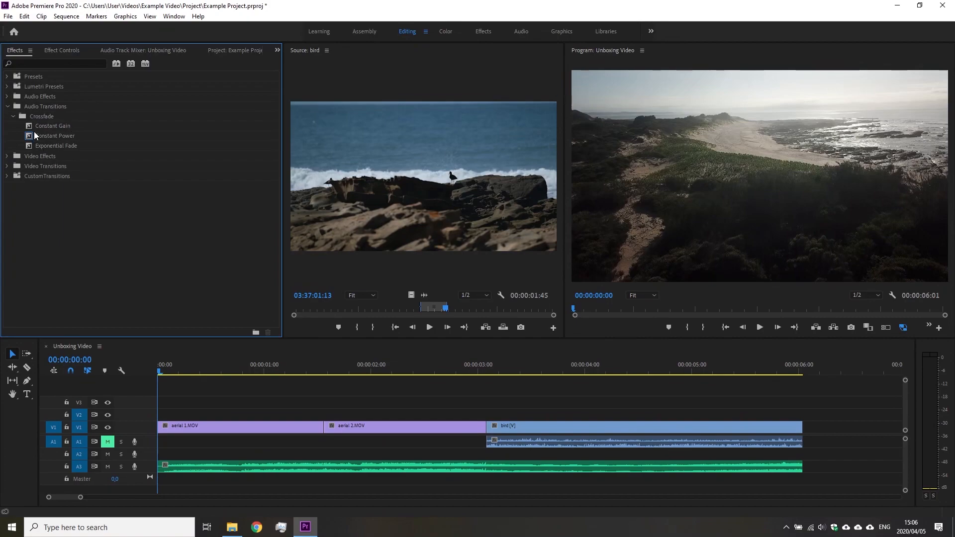
pyautogui.click(50, 138)
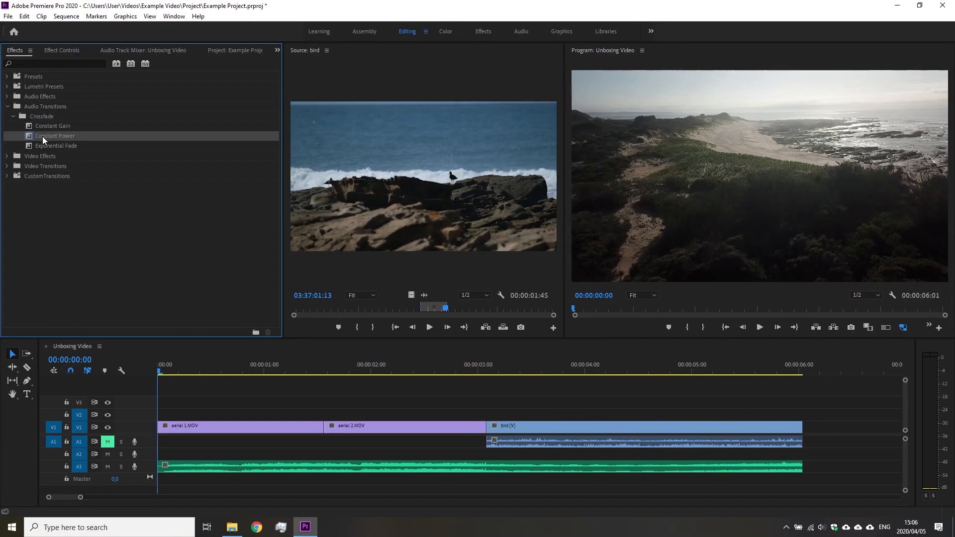
pyautogui.moveTo(43, 137); pyautogui.dragTo(164, 469)
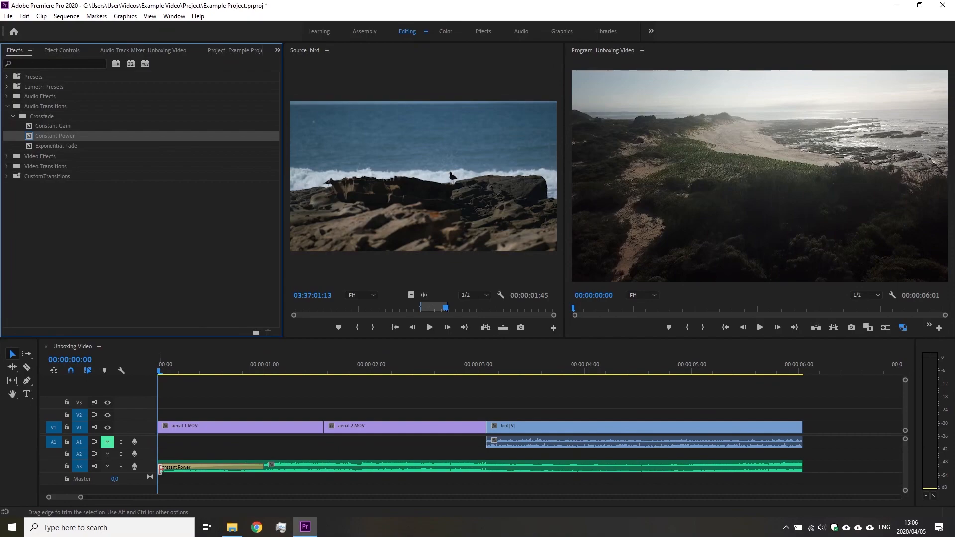
# Step: Shorten the Constant Power crossfade at the start of the music on track A3 to about 9 frames and play it back
pyautogui.click(154, 372)
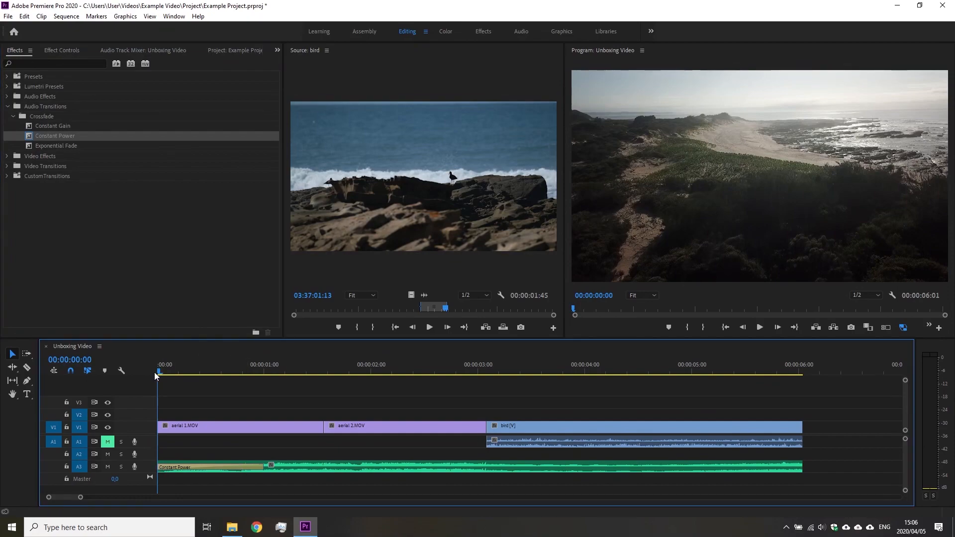
pyautogui.press('space')
pyautogui.press('space')
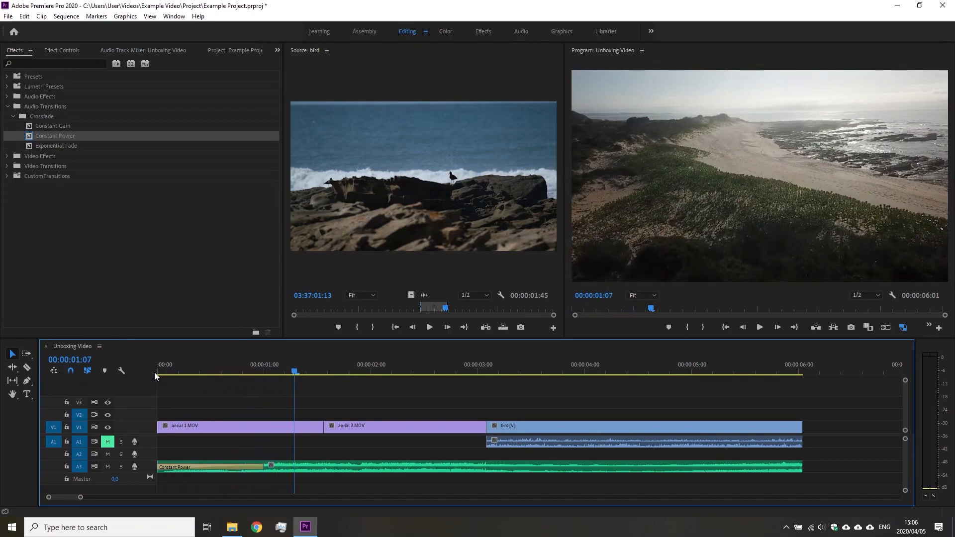
pyautogui.click(260, 468)
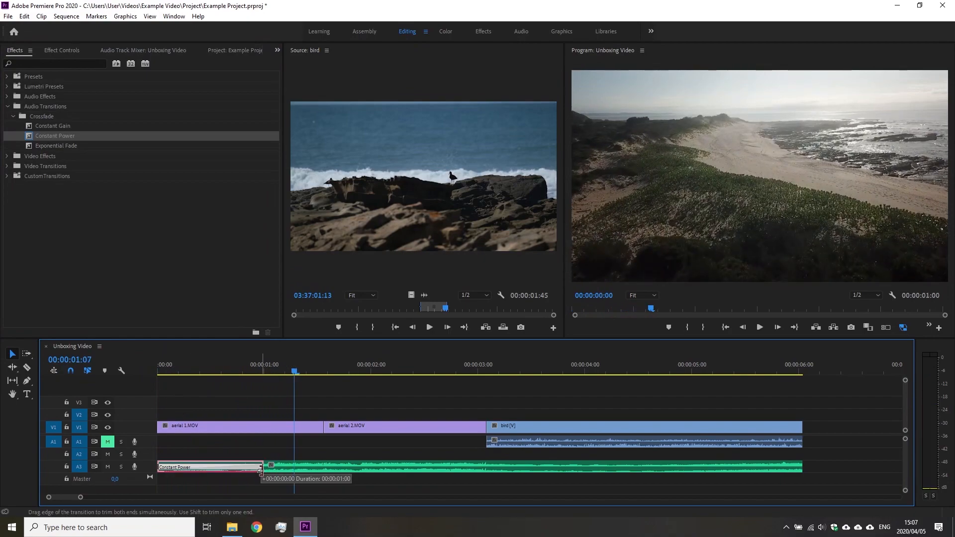
pyautogui.moveTo(260, 468); pyautogui.dragTo(199, 468)
pyautogui.moveTo(195, 371); pyautogui.dragTo(151, 374)
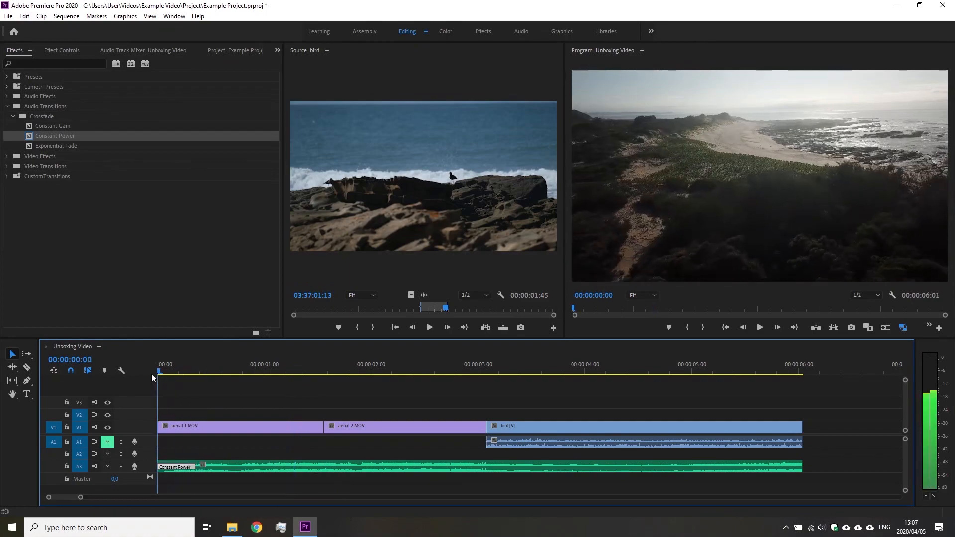
pyautogui.press('space')
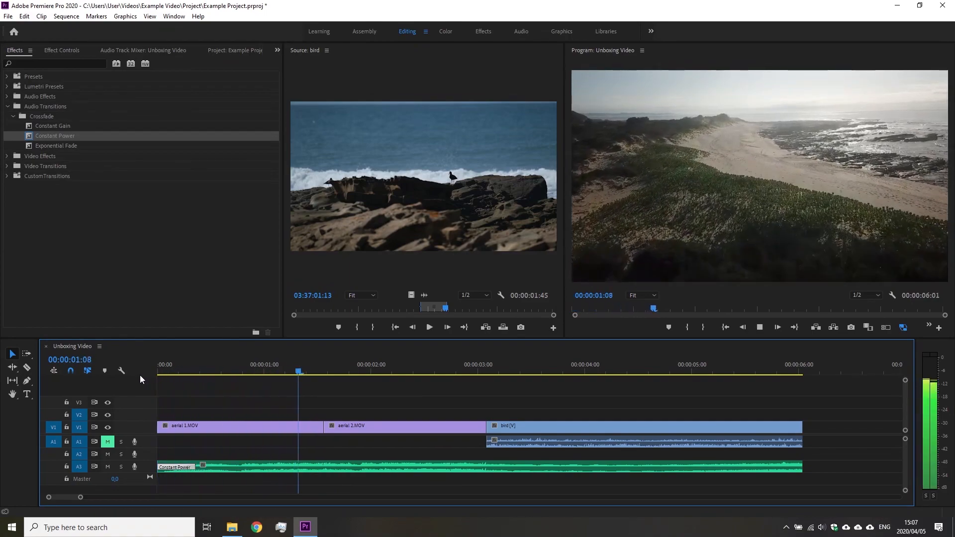
pyautogui.press('space')
# Step: Add Constant Power crossfades to the audio ends at 00:00:06:01, shorten the one on track A3 to about 10 frames, and preview the ending
pyautogui.moveTo(412, 366); pyautogui.dragTo(807, 373)
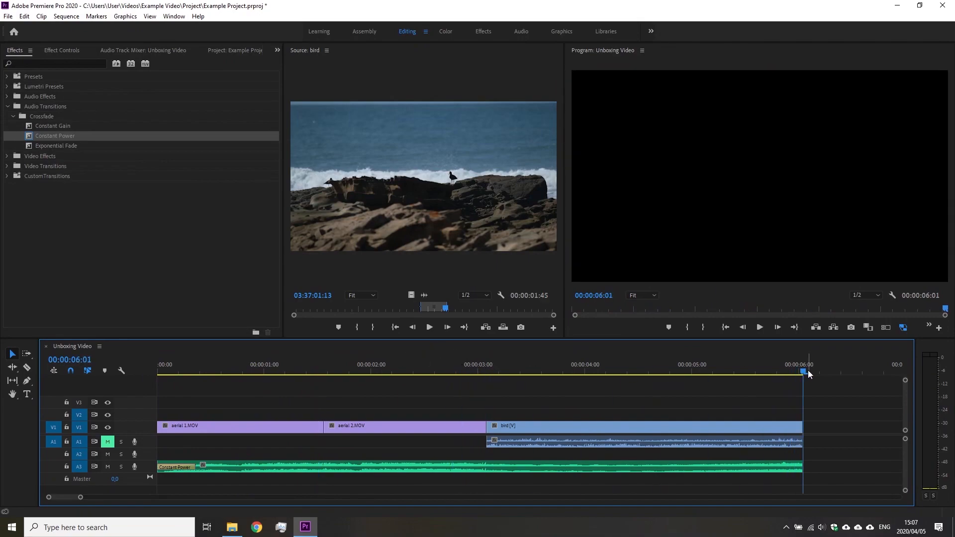
pyautogui.click(160, 207)
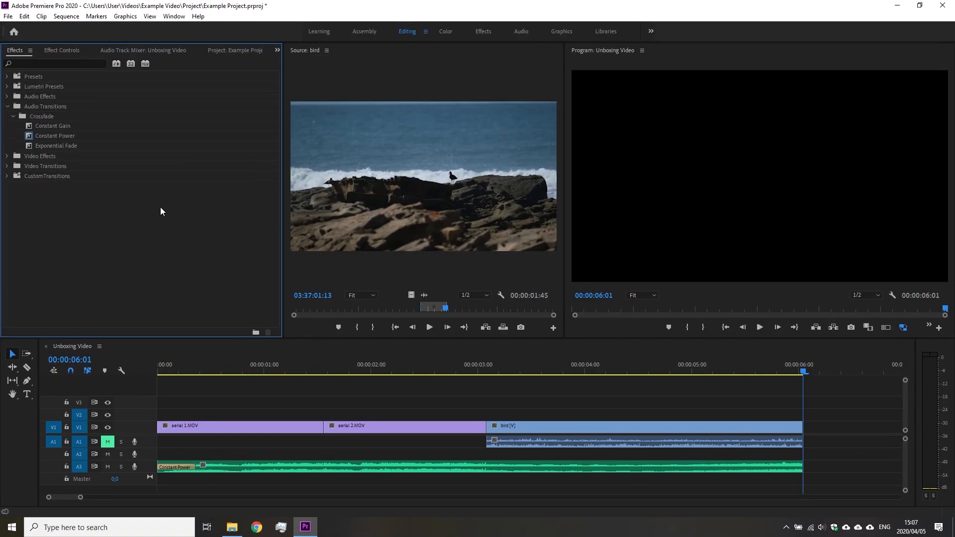
pyautogui.hotkey('ctrl', 'shift', 'd')
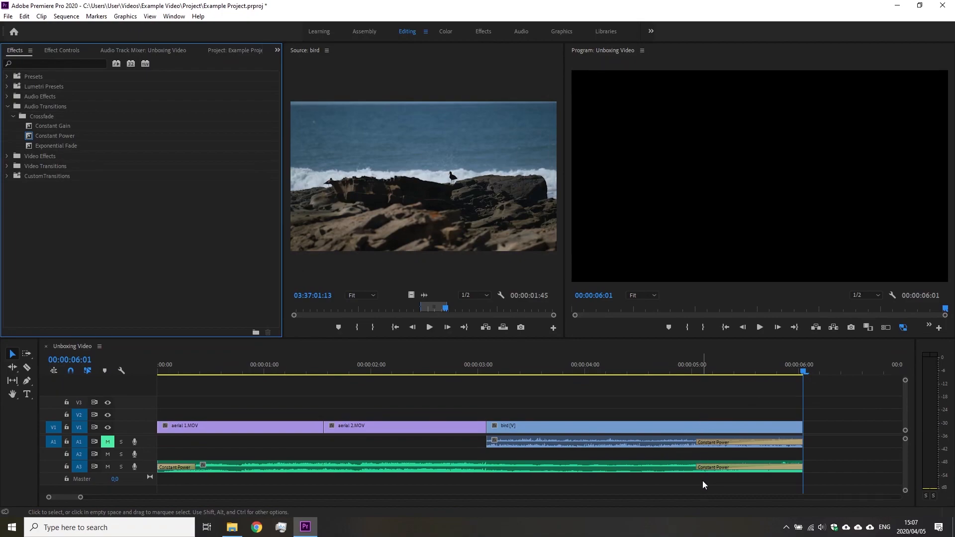
pyautogui.moveTo(697, 467); pyautogui.dragTo(763, 468)
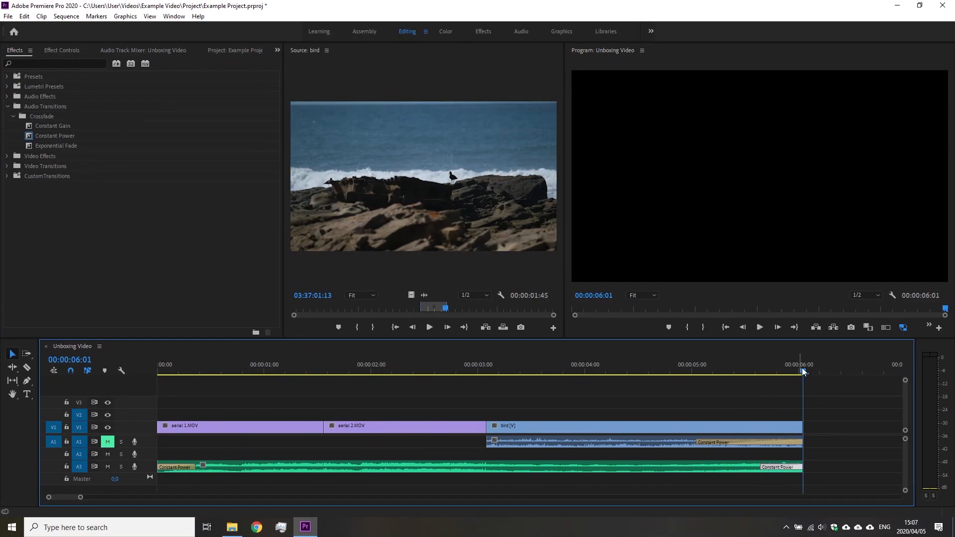
pyautogui.moveTo(803, 371); pyautogui.dragTo(582, 385)
pyautogui.press('space')
# Step: Add the default Cross Dissolve to the end of the bird clip and to the start of aerial 1.MOV
pyautogui.hotkey('ctrl', 'd')
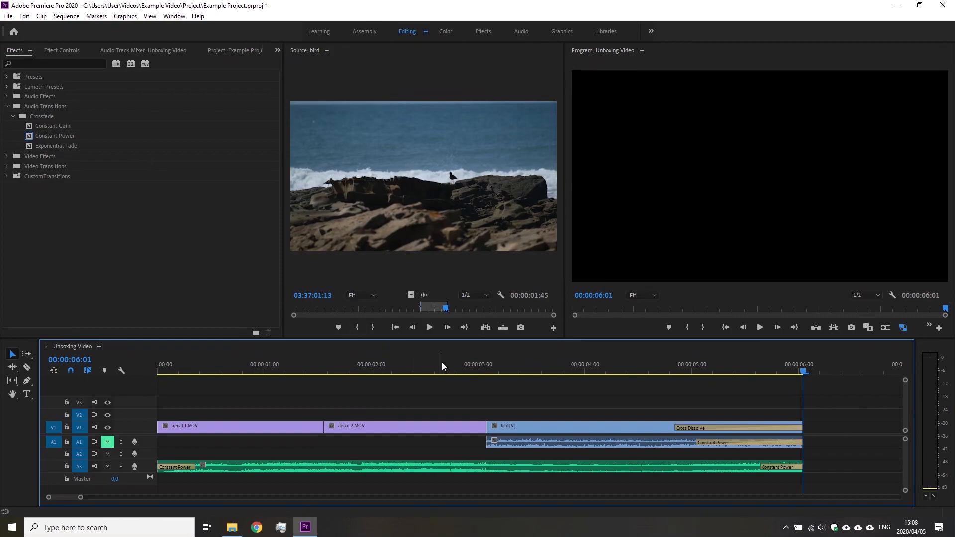
pyautogui.click(534, 370)
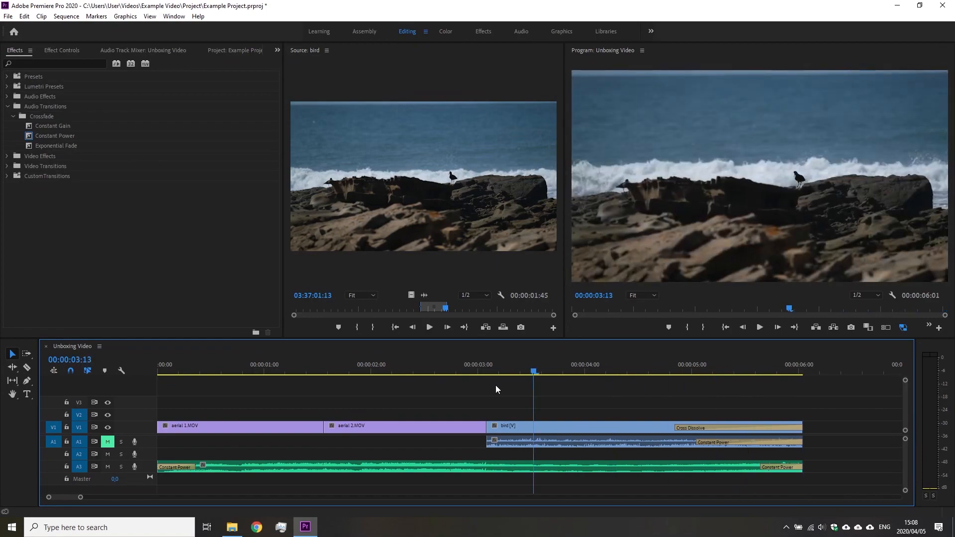
pyautogui.press('Home')
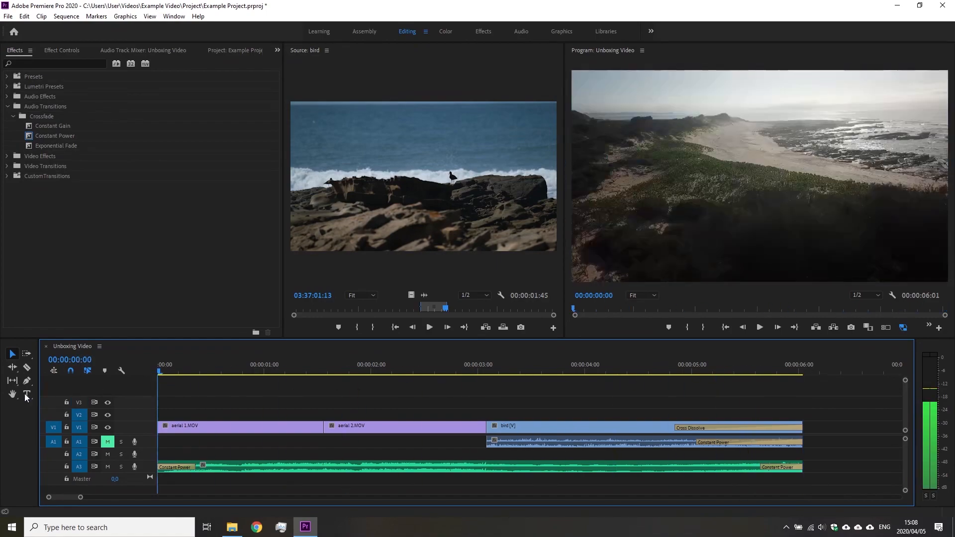
pyautogui.hotkey('ctrl', 'd')
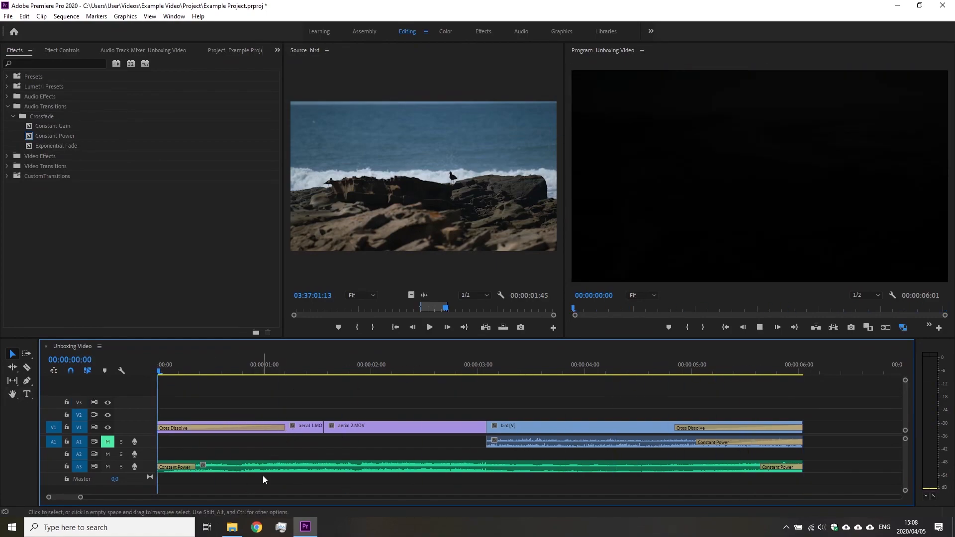
pyautogui.press('space')
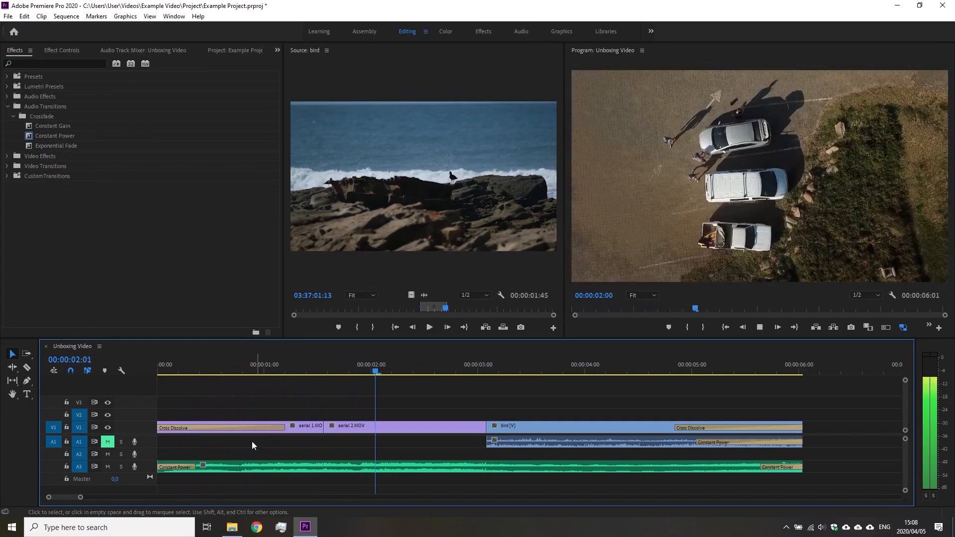
# Step: Shorten the opening Cross Dissolve to about 19 frames and the closing one to about 17 frames, and play the whole sequence
pyautogui.click(231, 369)
pyautogui.moveTo(231, 369); pyautogui.dragTo(273, 371)
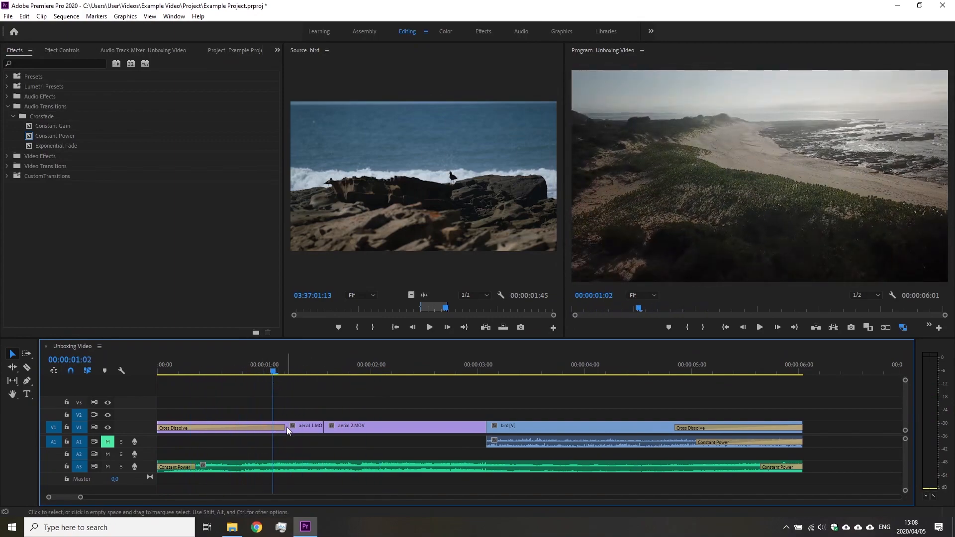
pyautogui.moveTo(285, 427); pyautogui.dragTo(239, 426)
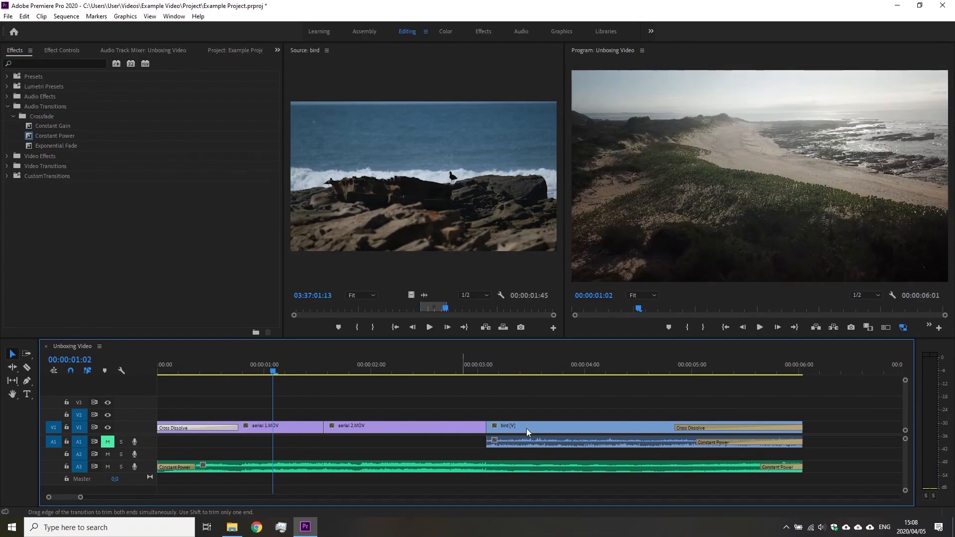
pyautogui.click(719, 430)
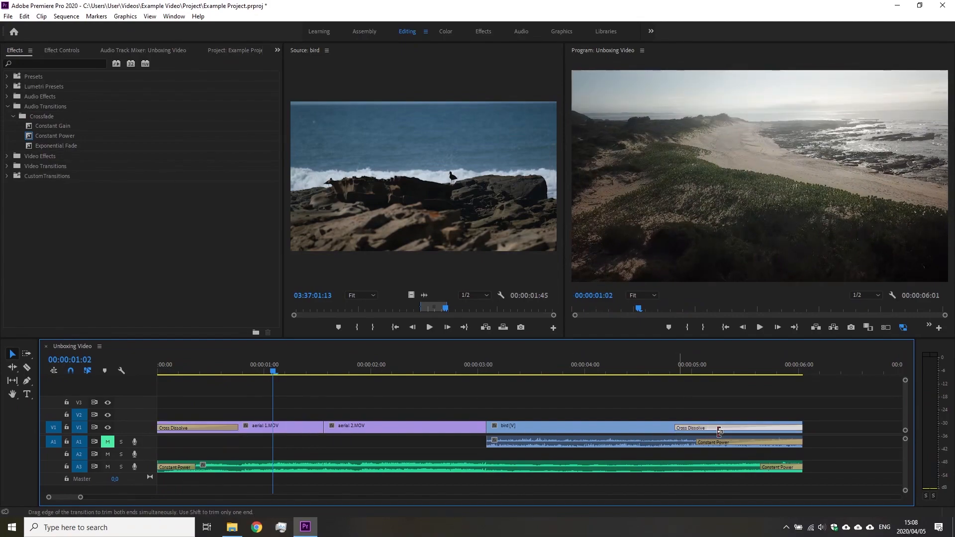
pyautogui.moveTo(719, 431); pyautogui.dragTo(733, 429)
pyautogui.moveTo(251, 366); pyautogui.dragTo(118, 374)
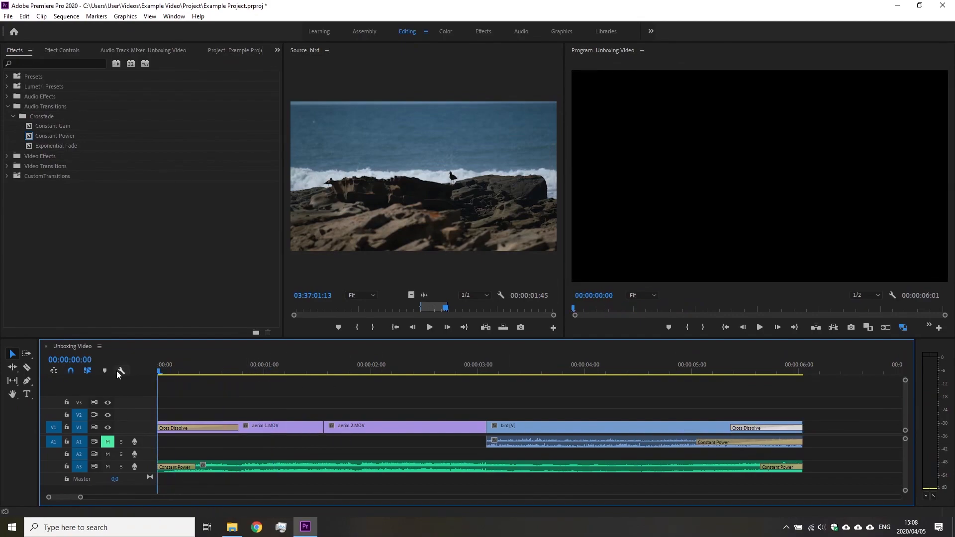
pyautogui.press('space')
pyautogui.click(453, 396)
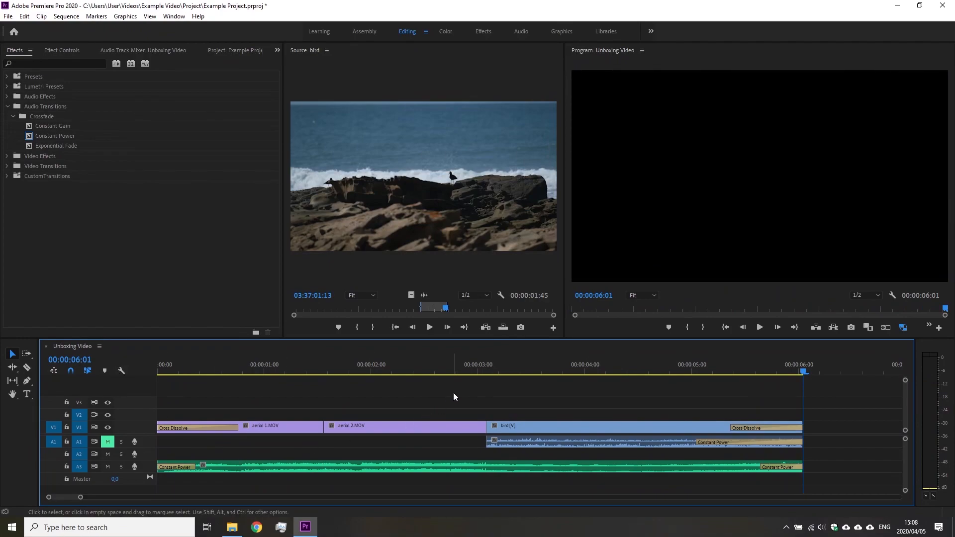
# Step: Save the project and export the Unboxing Video sequence as Unboxing Video.mpeg with Match Sequence Settings enabled
pyautogui.hotkey('ctrl', 's')
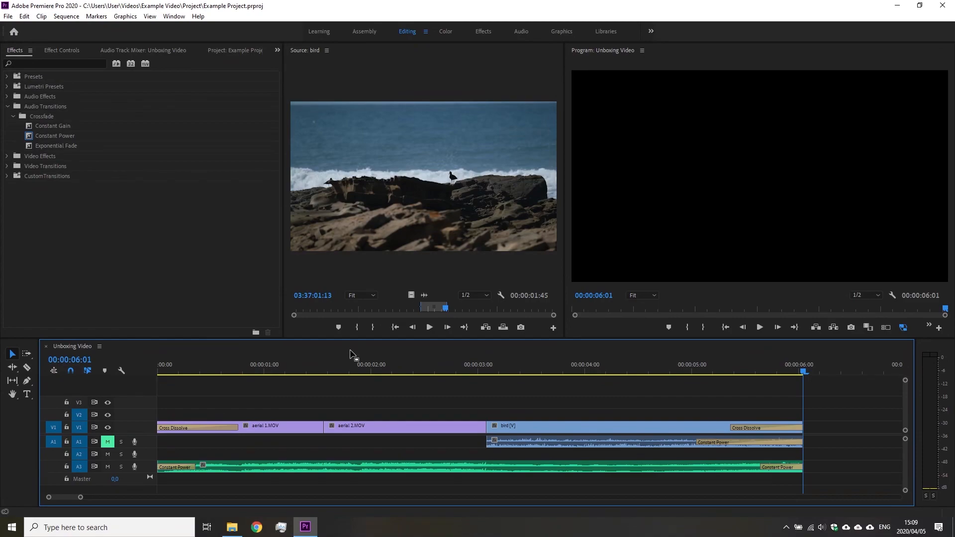
pyautogui.hotkey('shift', '1')
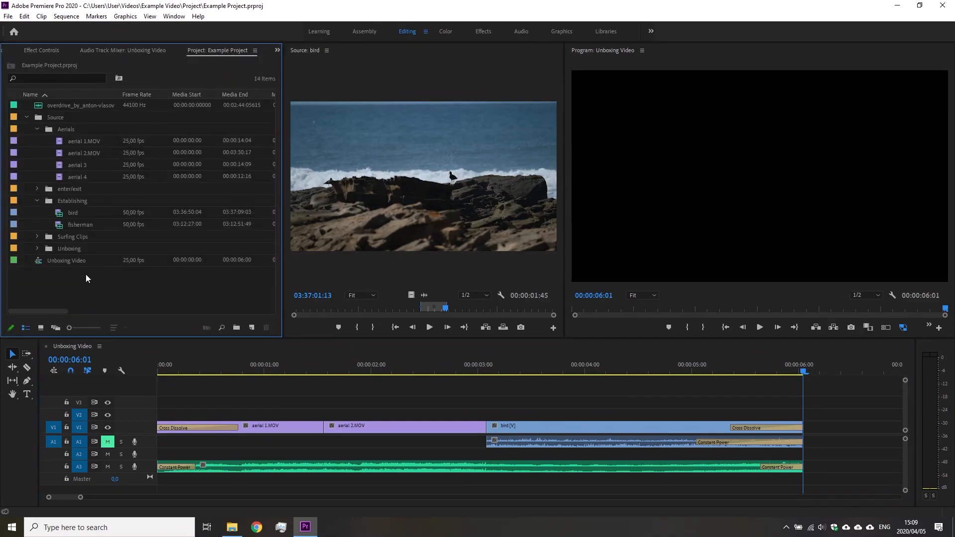
pyautogui.rightClick(52, 261)
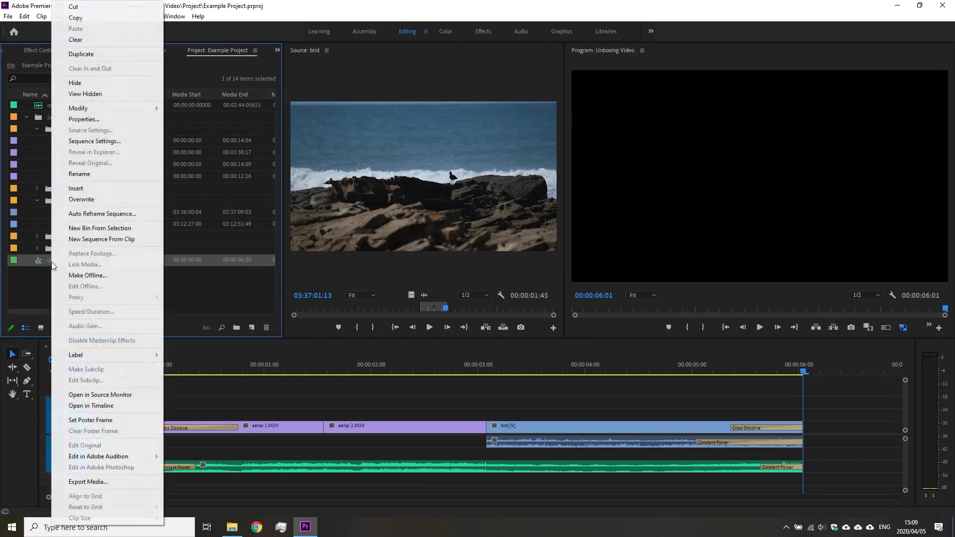
pyautogui.click(101, 481)
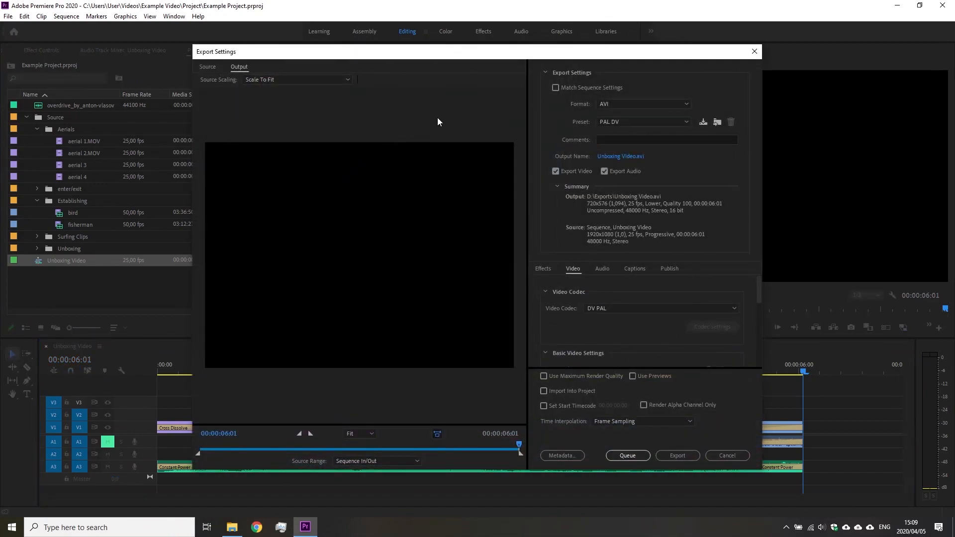
pyautogui.click(556, 88)
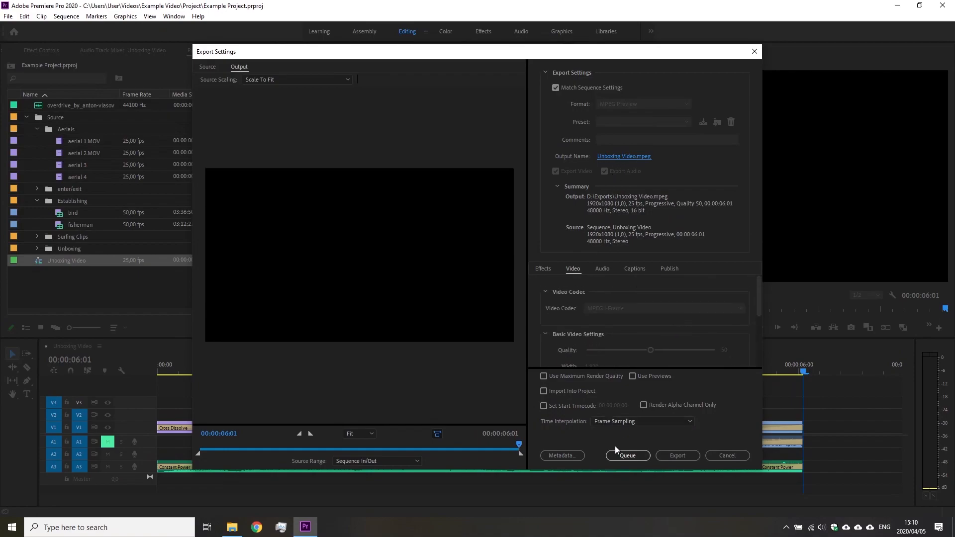
pyautogui.click(680, 455)
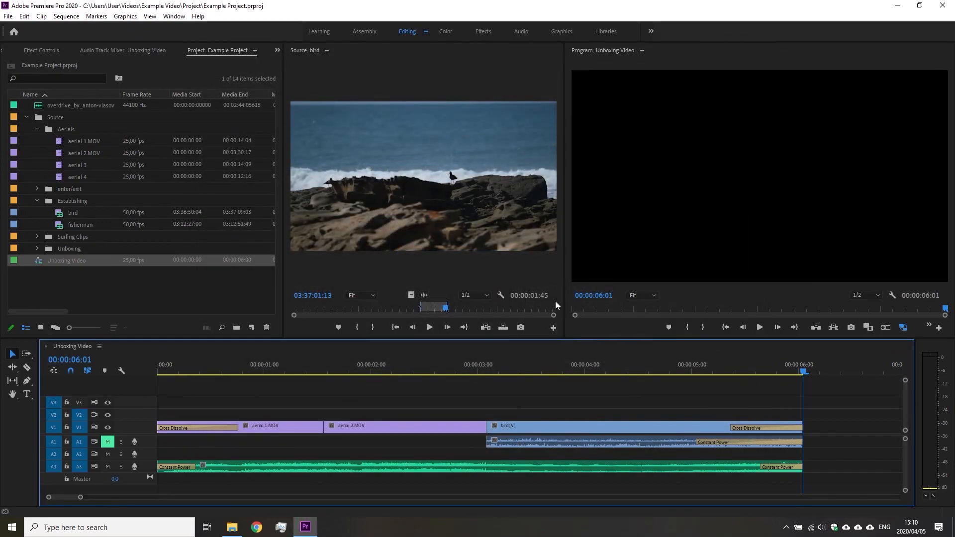
# Step: Play the exported Unboxing Video.mpeg from the Waveski Unboxing folder in File Explorer, and close the player and the folder window
pyautogui.click(232, 528)
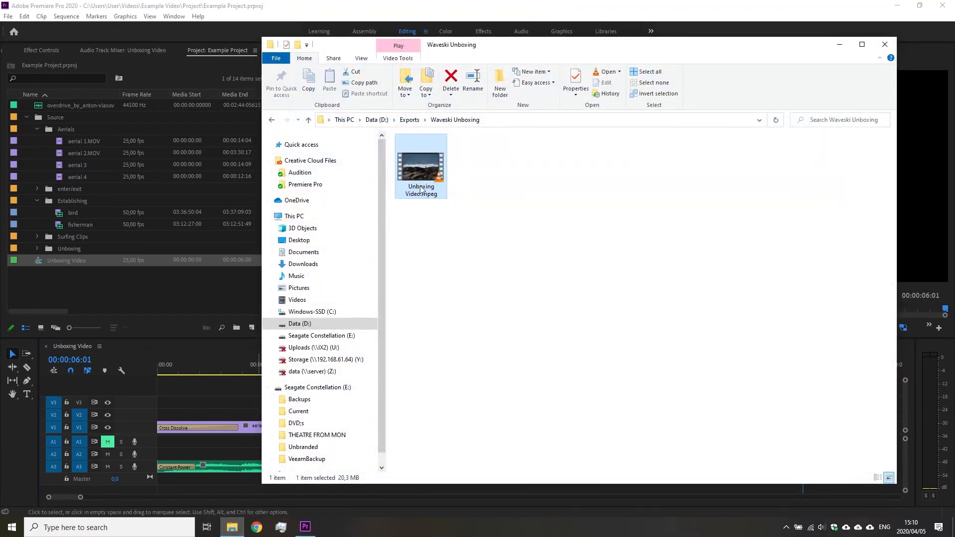
pyautogui.doubleClick(420, 169)
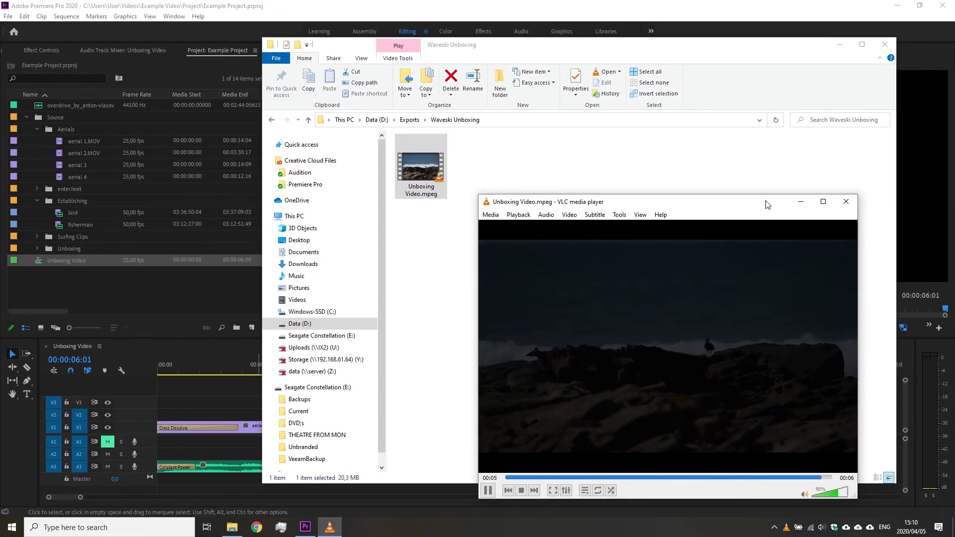
pyautogui.click(846, 203)
pyautogui.click(885, 44)
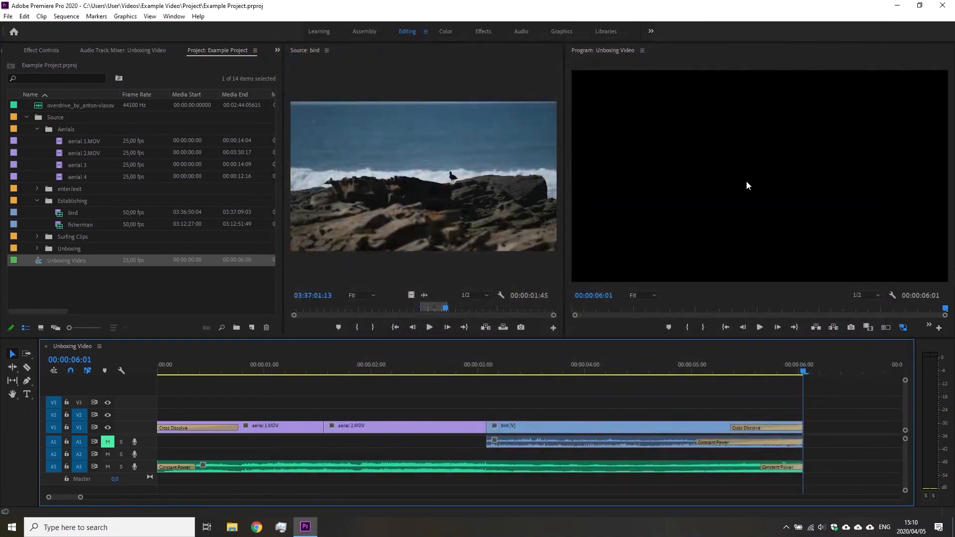